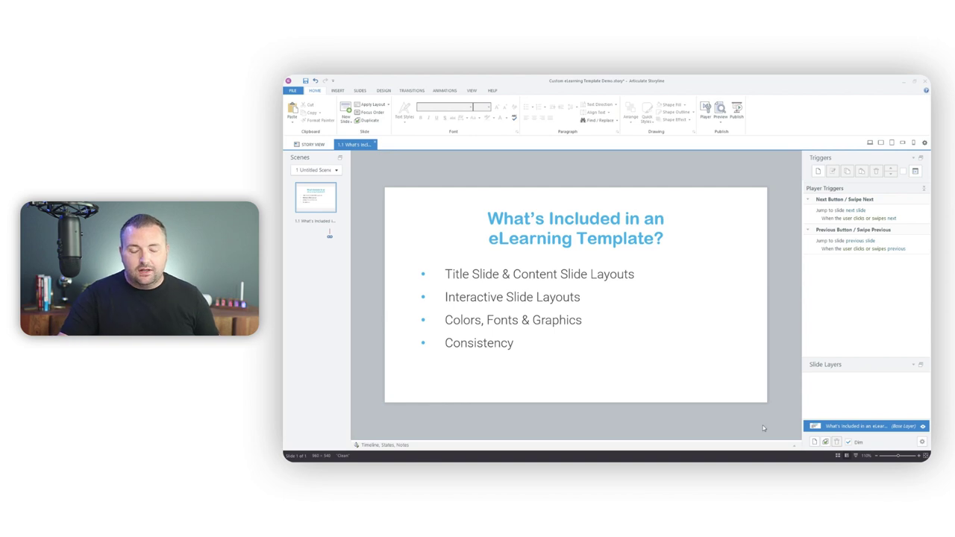
Close the Custom eLearning Template Demo project without saving its changes
click(925, 82)
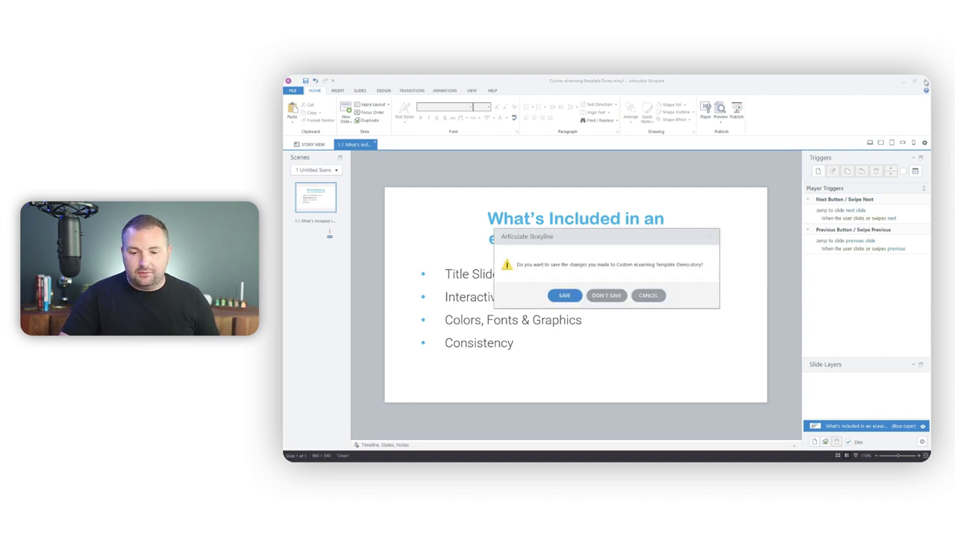
click(613, 297)
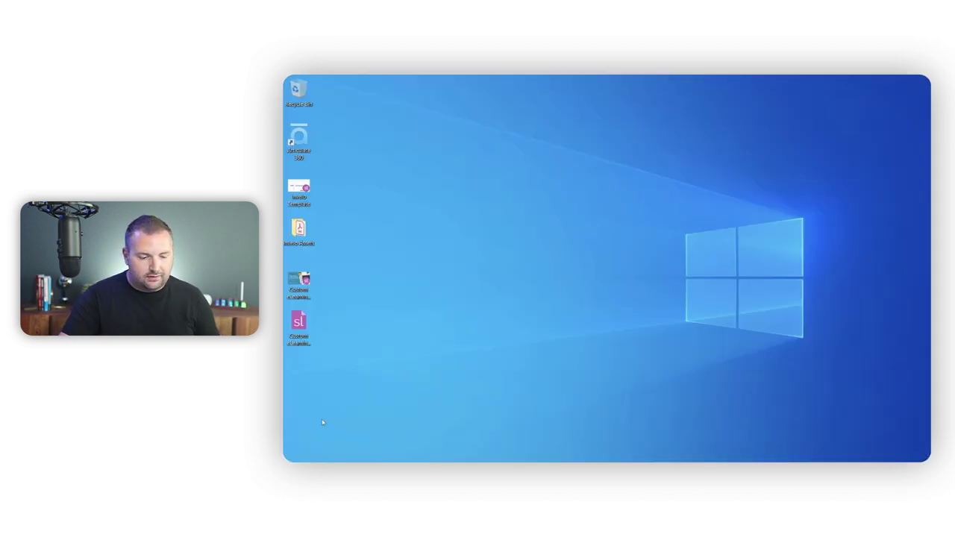
Start Articulate Storyline 360, create a new project and open its blank first slide for editing
key(super)
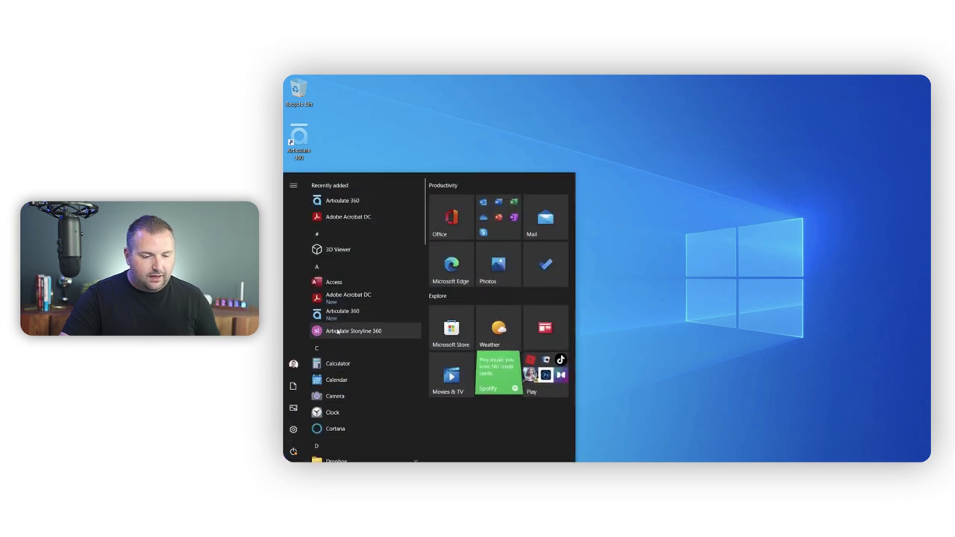
click(359, 331)
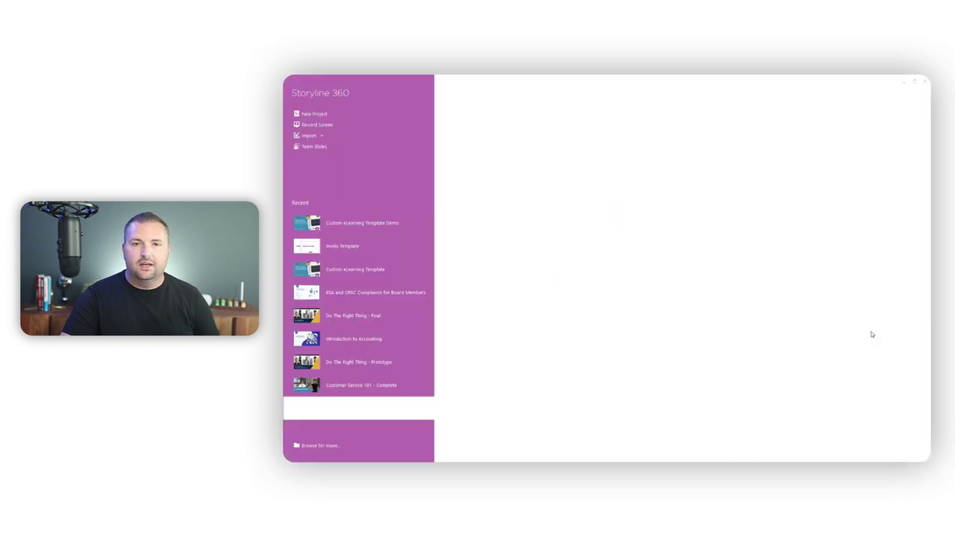
click(312, 114)
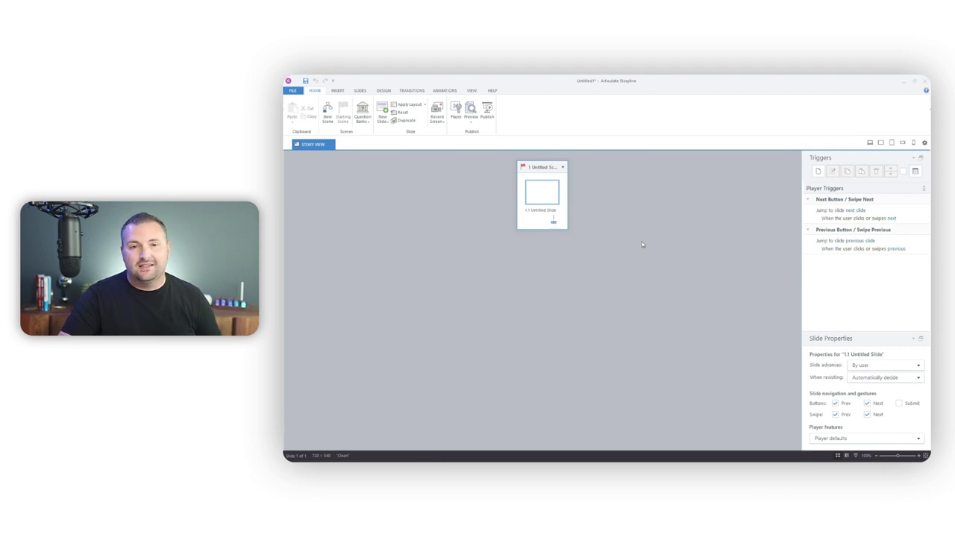
double_click(539, 192)
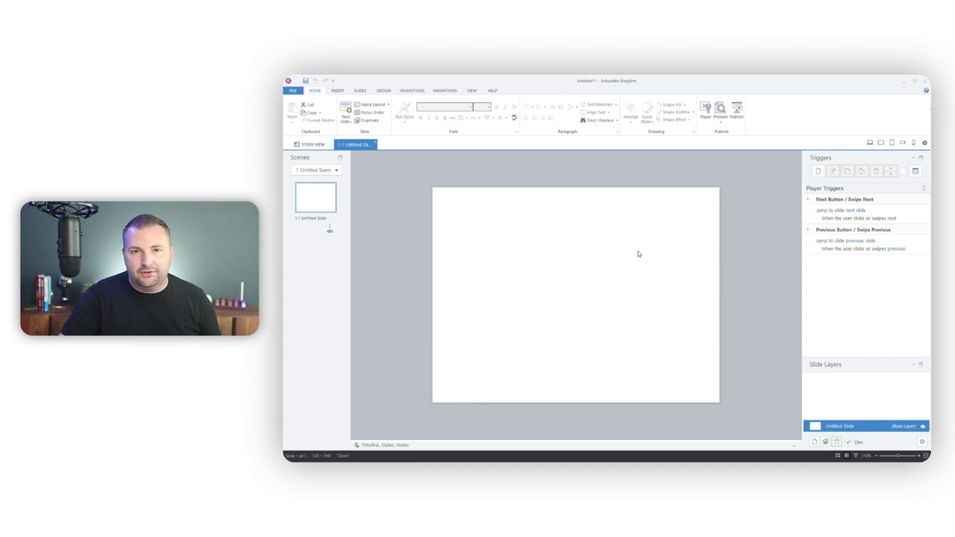
Set the slide size to the 16:9 (960 × 540) preset and make it the default size
click(383, 91)
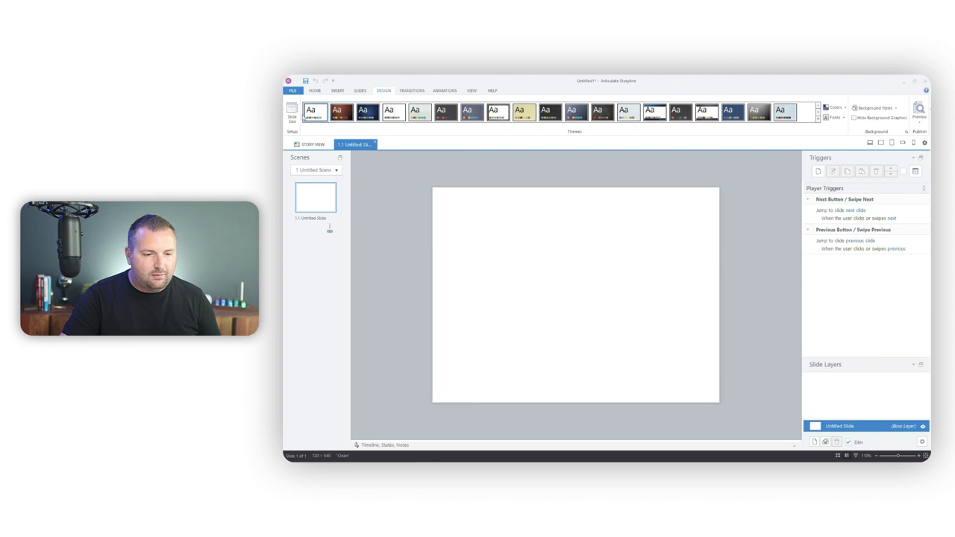
click(291, 113)
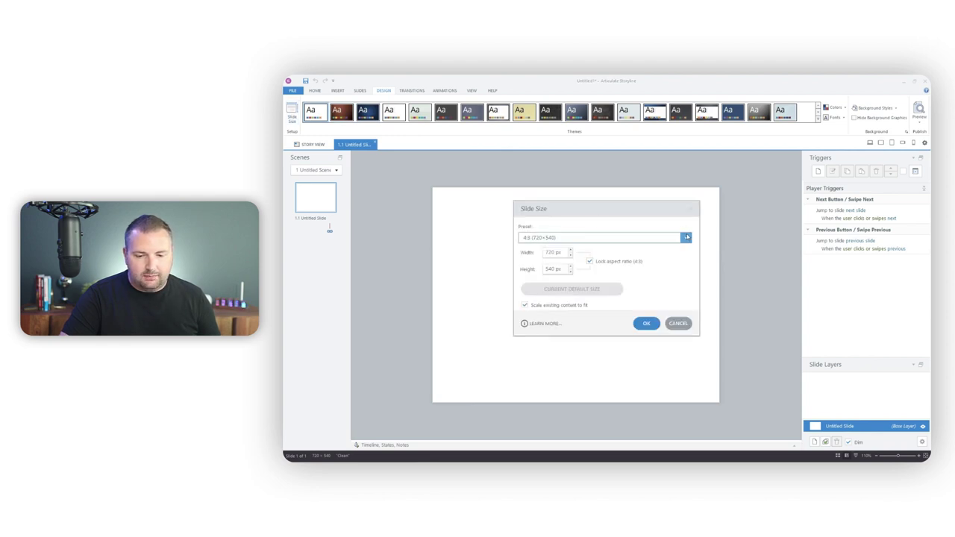
click(686, 237)
click(674, 253)
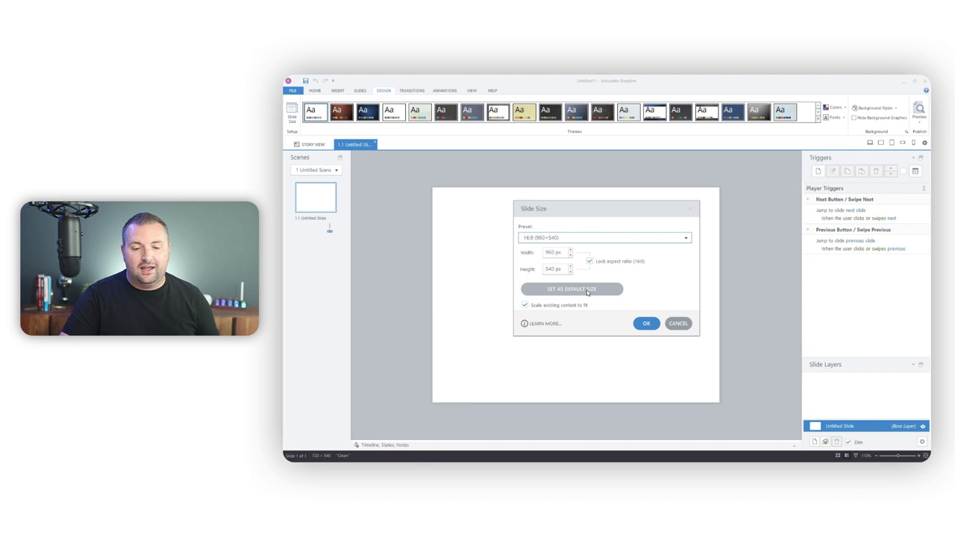
click(572, 289)
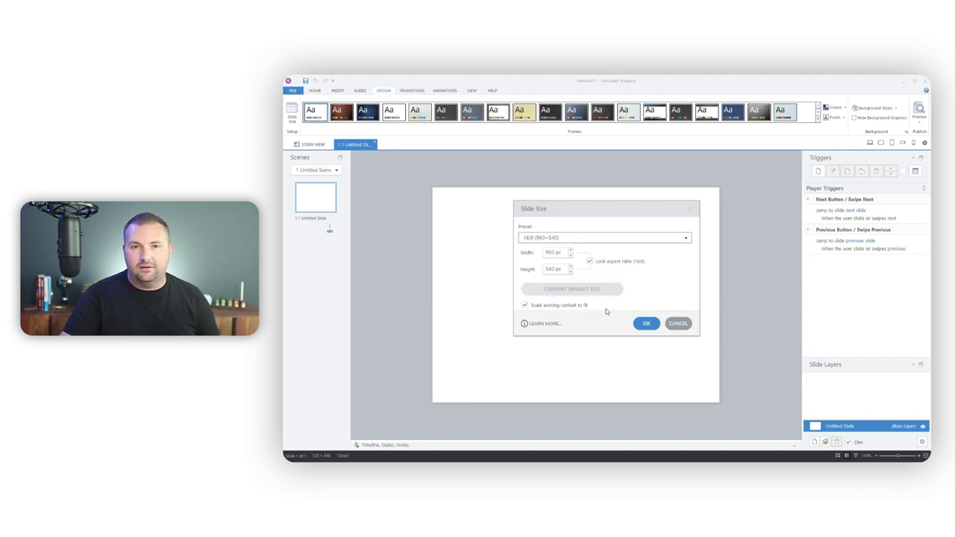
click(647, 323)
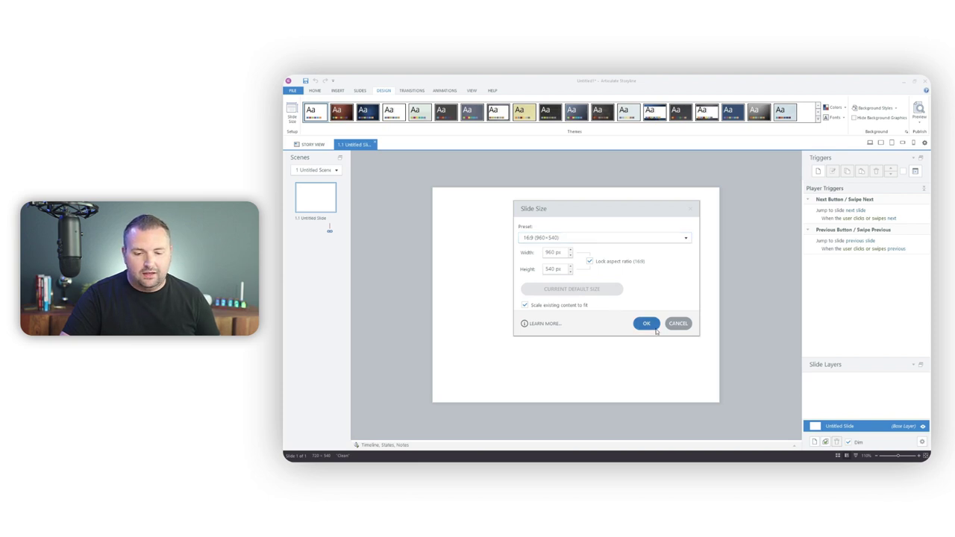
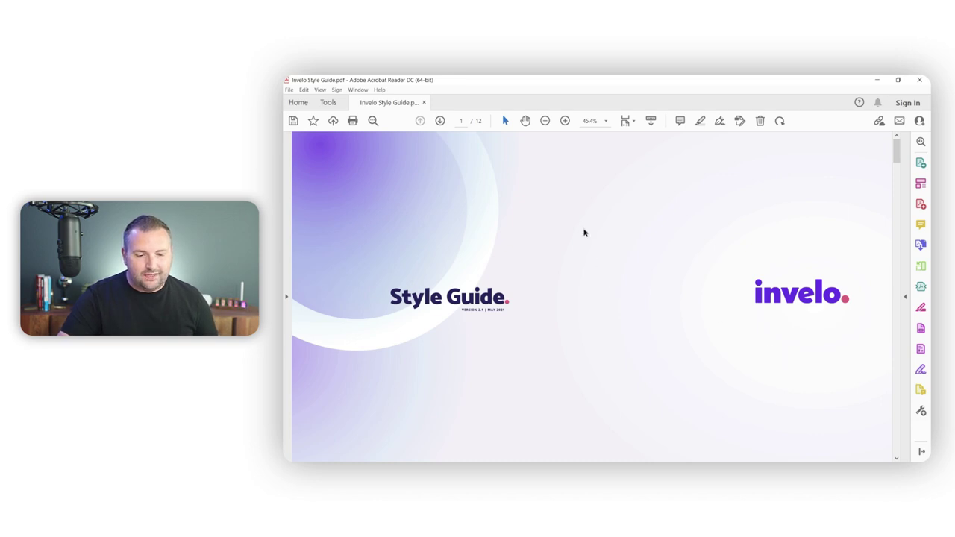
In Adobe Acrobat Reader, review the Invelo Style Guide's brand attributes, colorways, logo usage, logo clearspace and brand colors pages
click(545, 122)
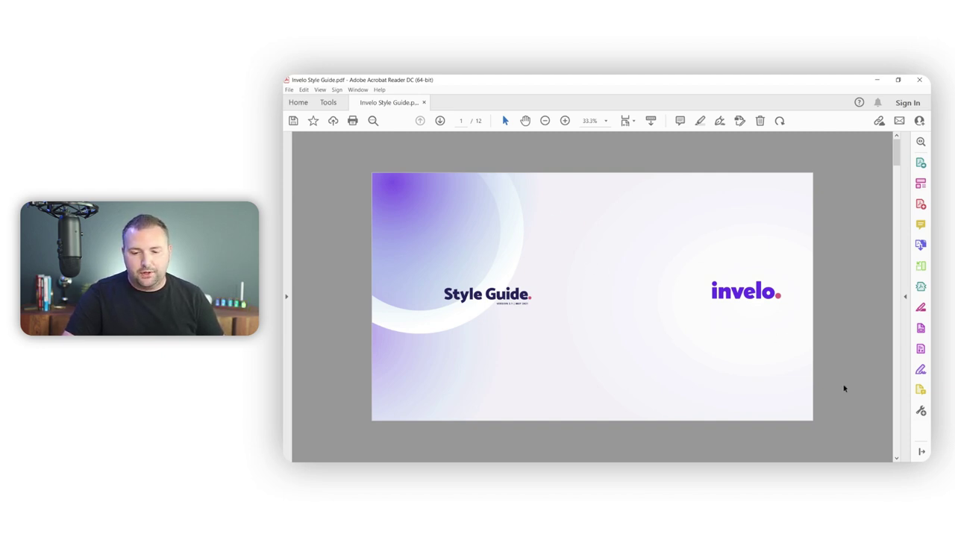
click(897, 458)
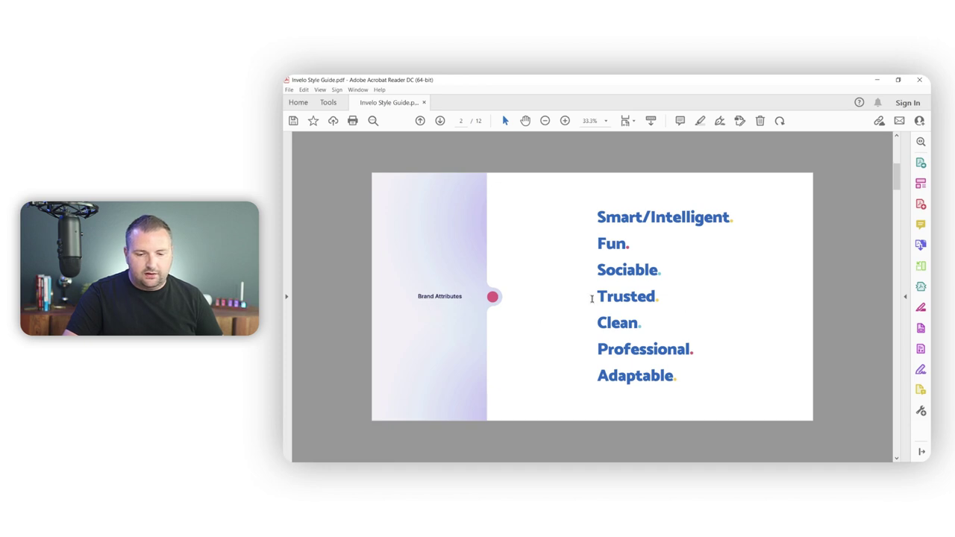
click(898, 459)
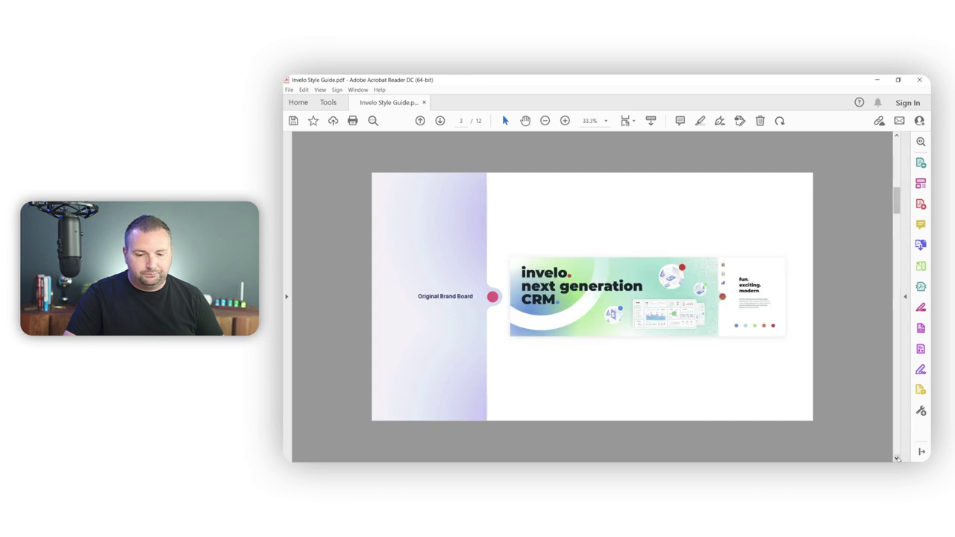
click(898, 459)
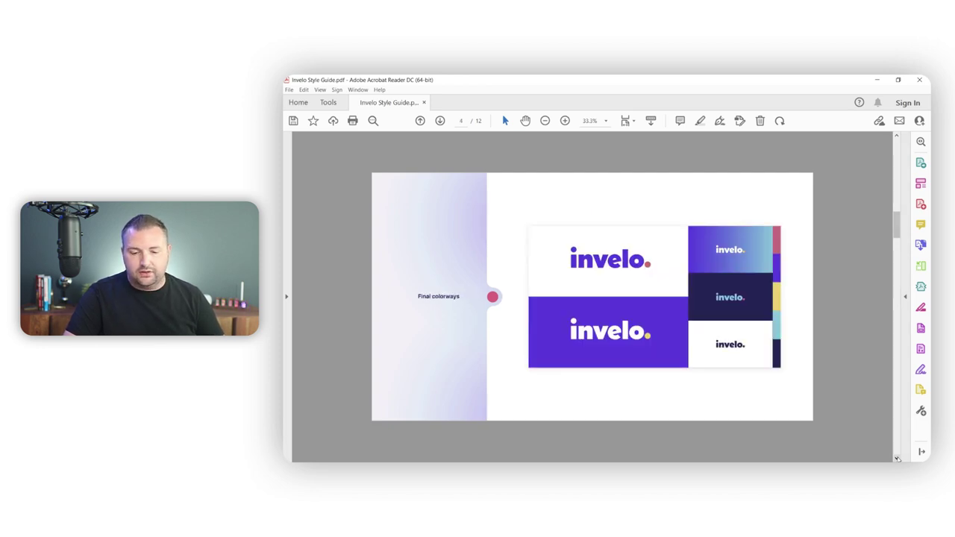
click(898, 459)
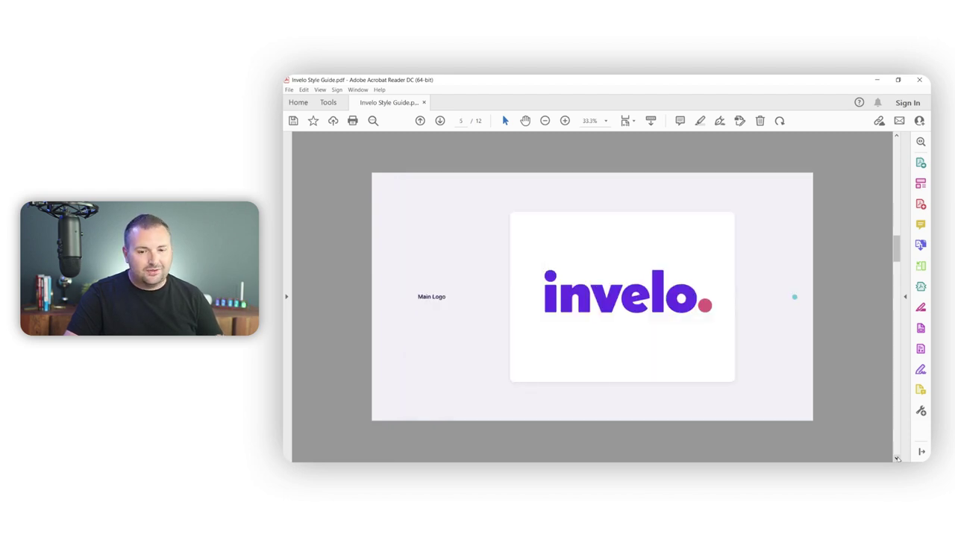
click(898, 459)
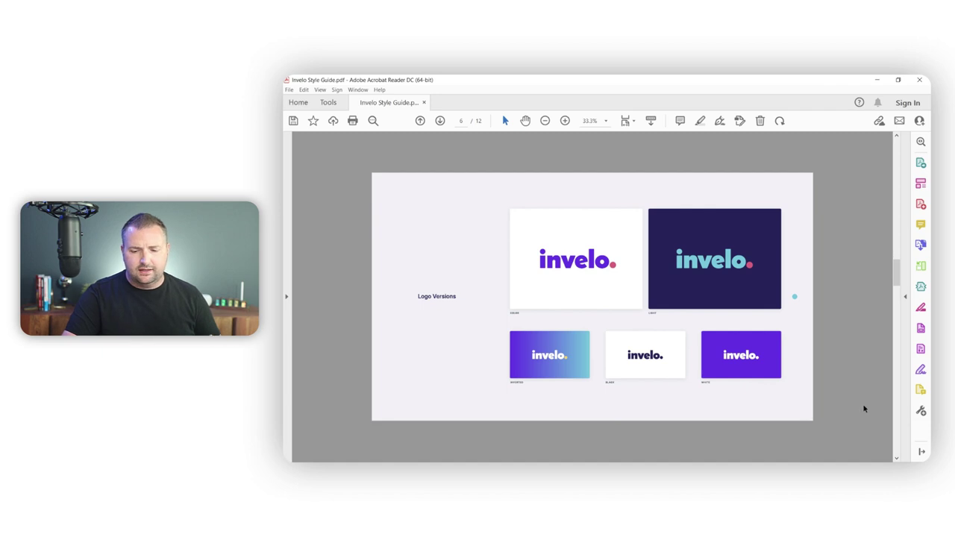
click(897, 458)
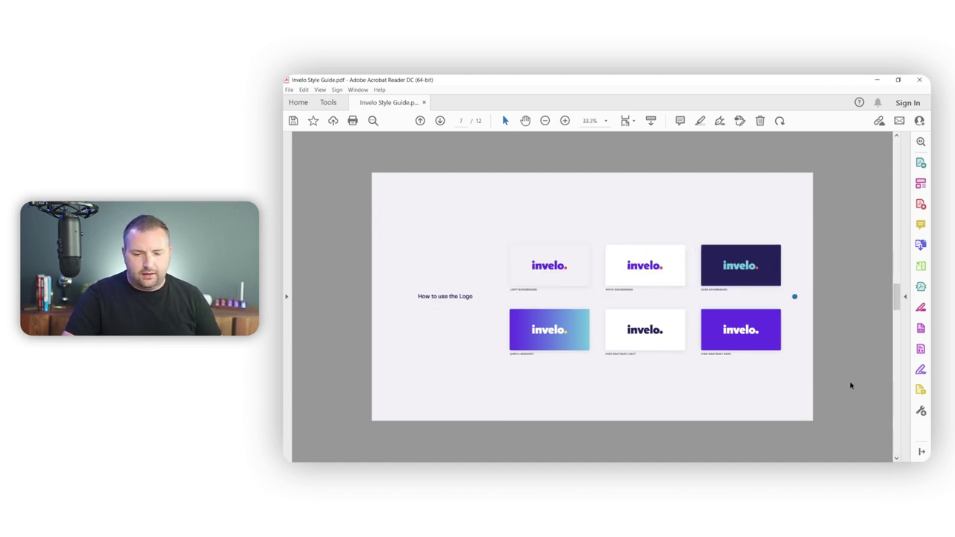
click(897, 457)
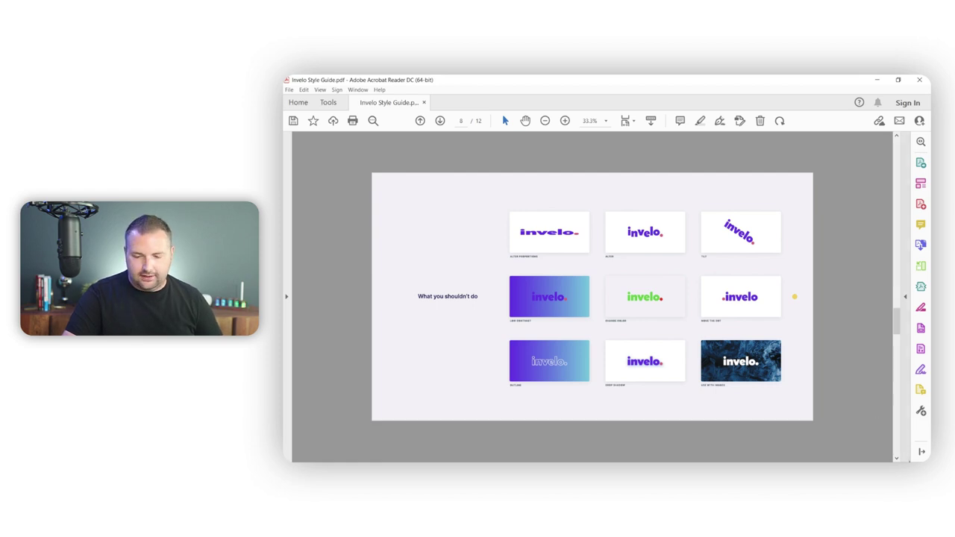
click(897, 458)
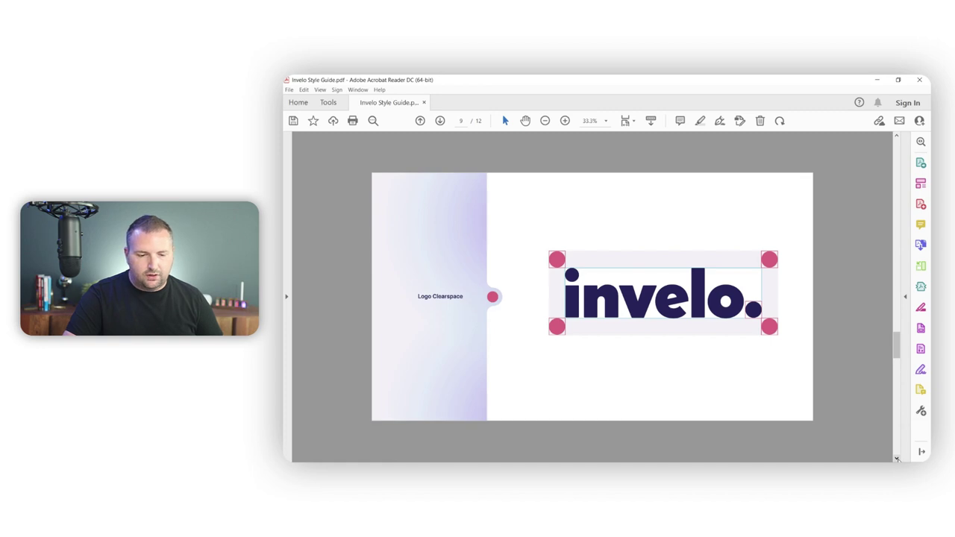
click(897, 458)
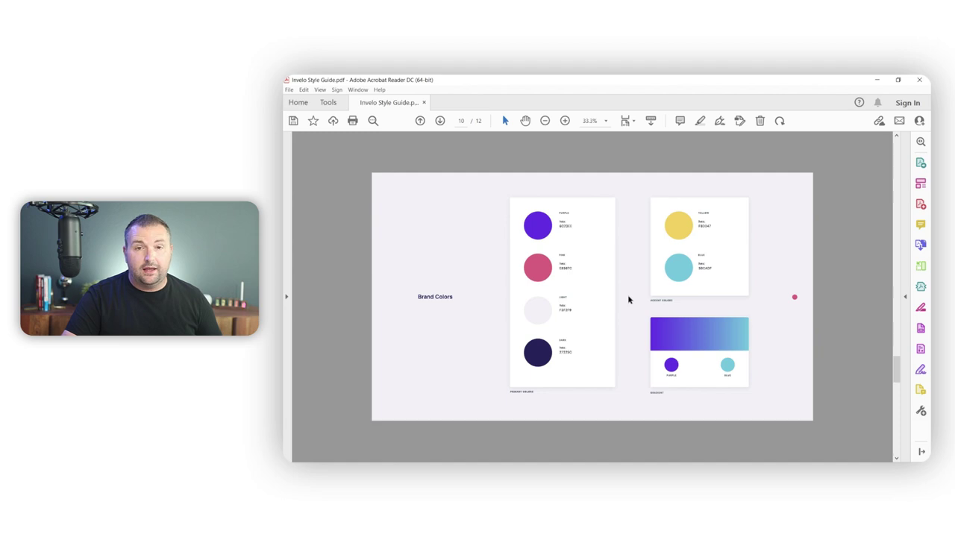
Examine the style guide's Typography page for the title, headline, subtitle and copy fonts, and check the closing page
click(896, 458)
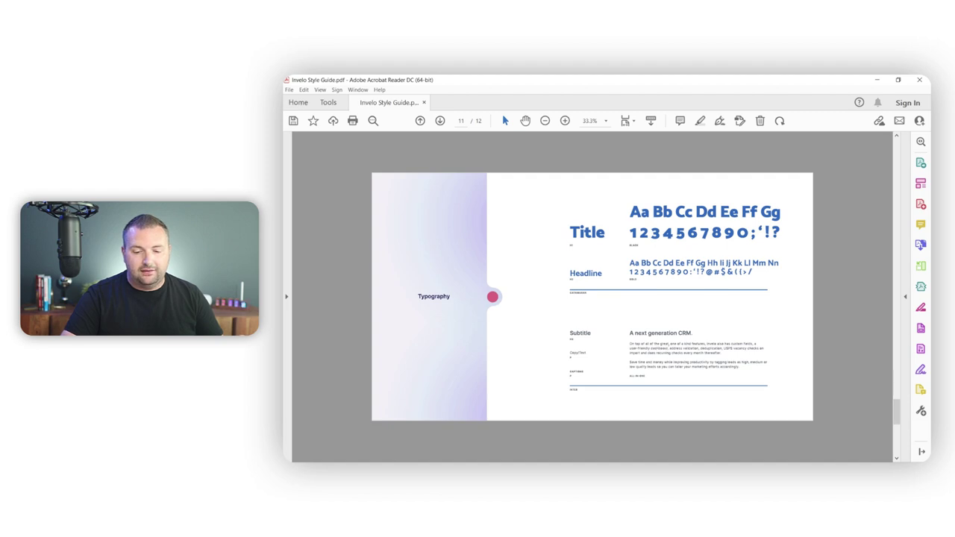
key(ctrl+2)
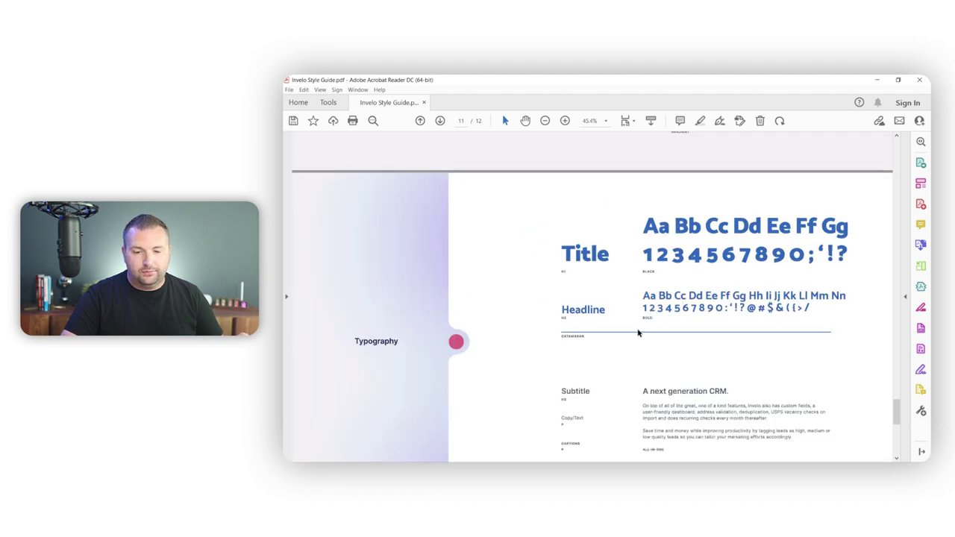
click(545, 121)
click(545, 121)
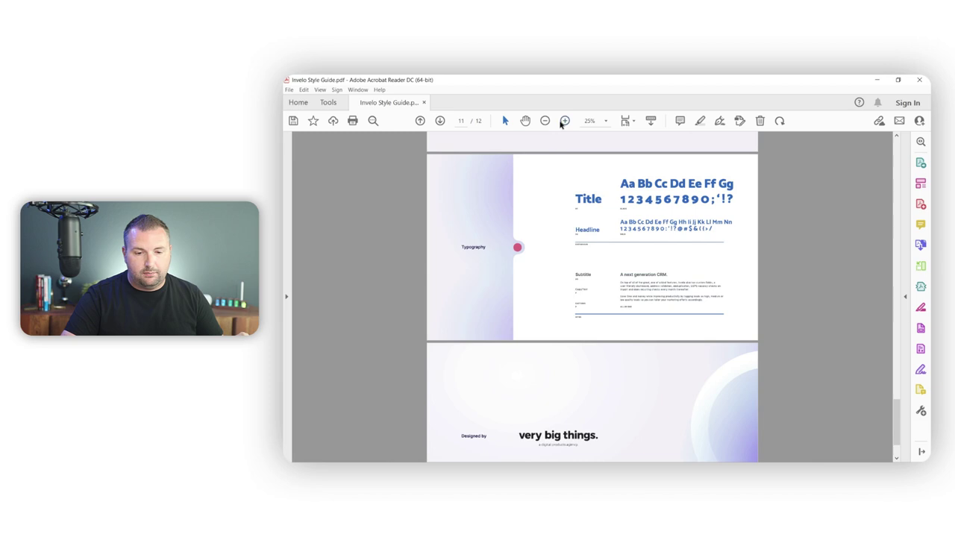
click(565, 121)
click(565, 121)
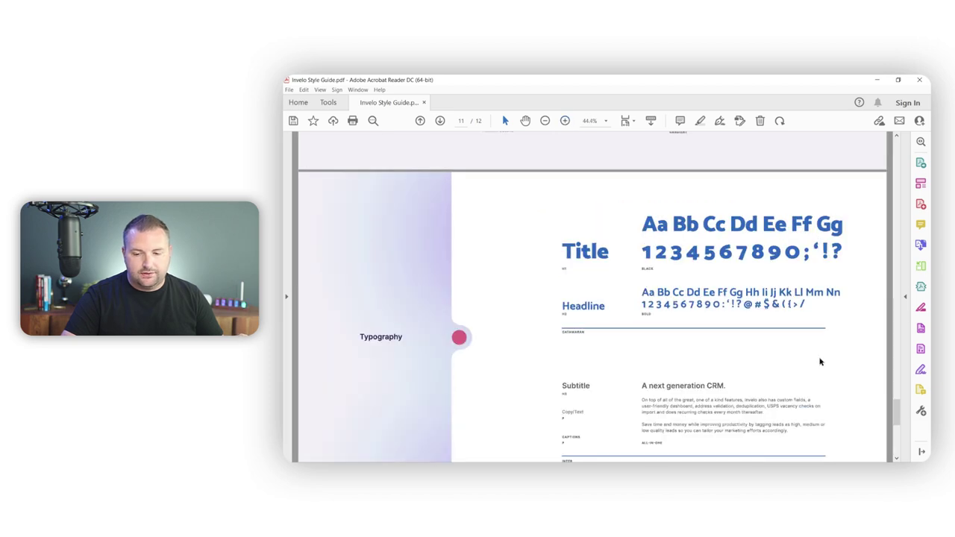
drag(896, 407, 896, 415)
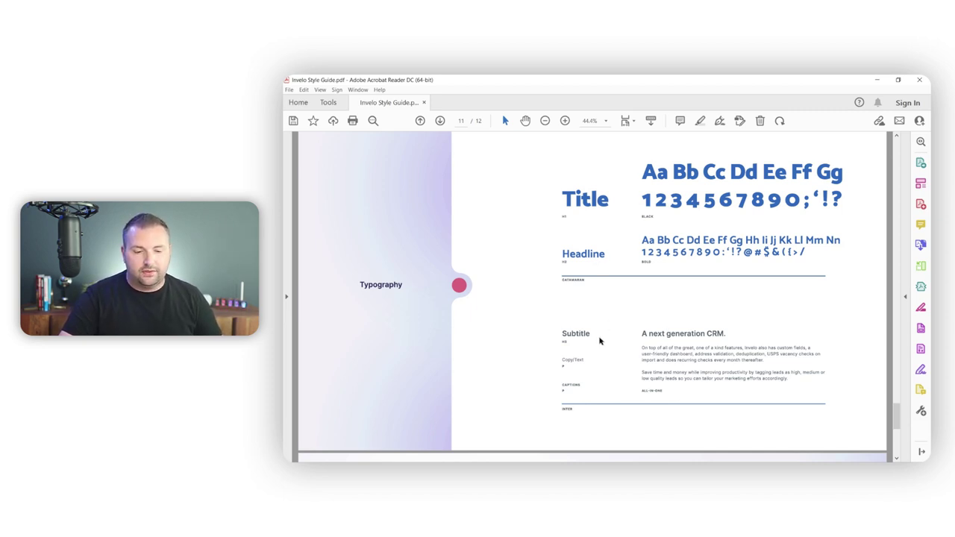
click(897, 458)
click(897, 458)
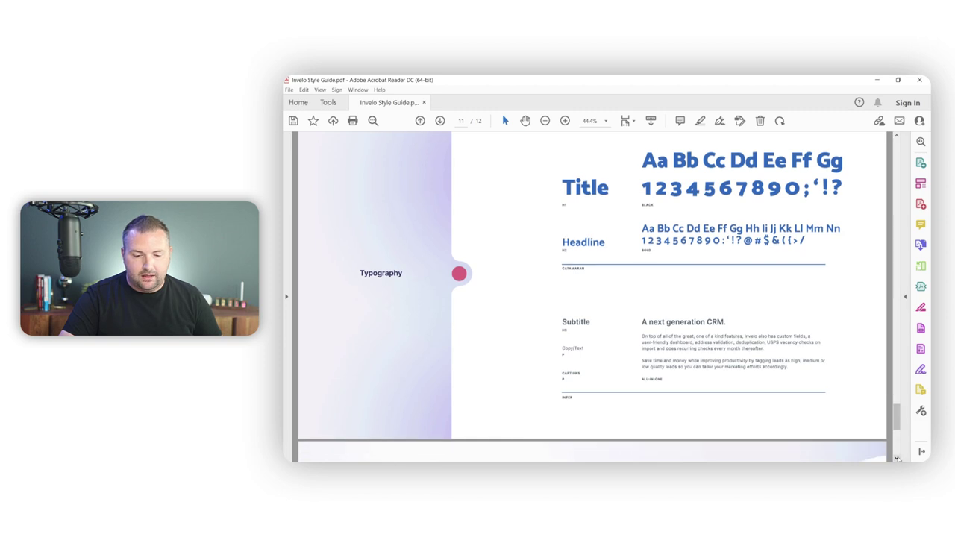
click(544, 120)
click(545, 121)
scroll(722, 338, down, 1)
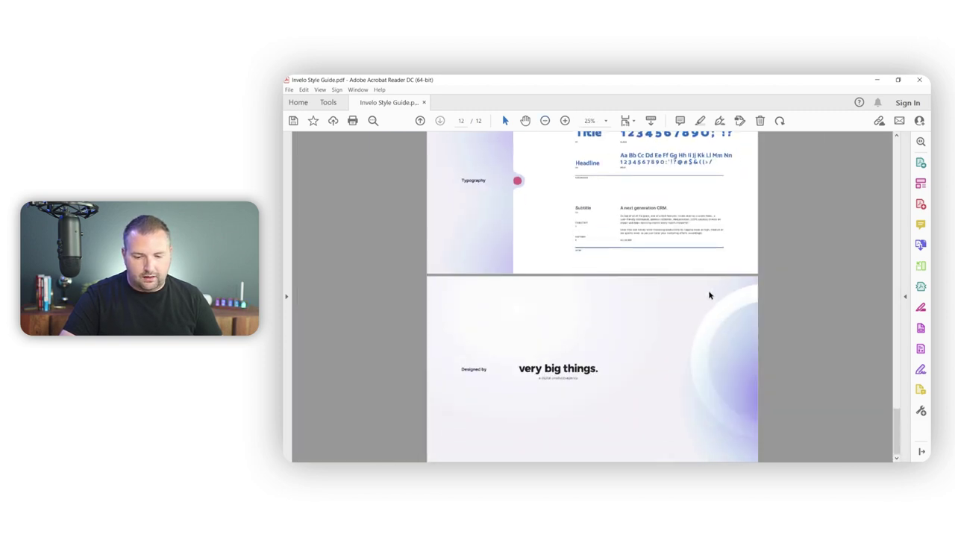
scroll(633, 344, up, 3)
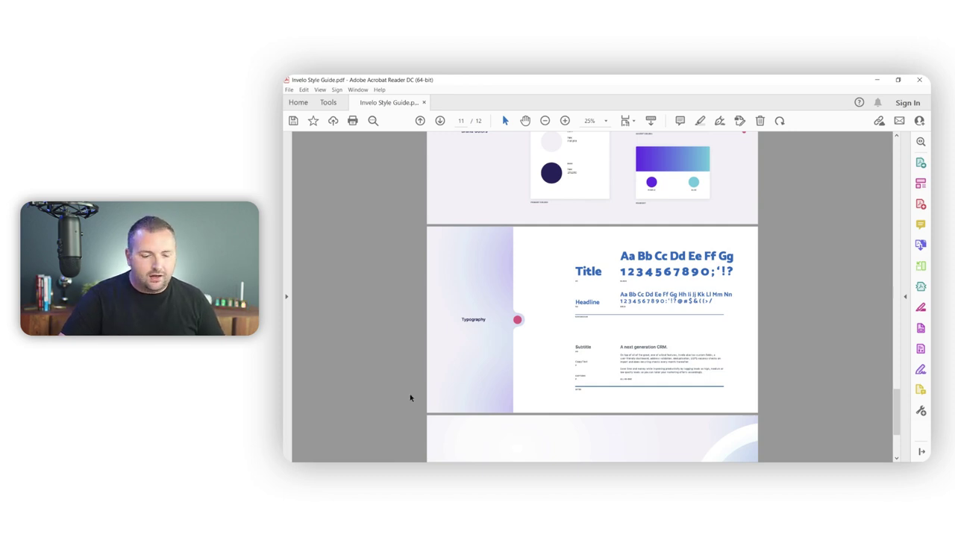
Switch to the Invelo website in the browser and examine its colors, fonts and illustration style alongside the style guide
key(alt+Tab)
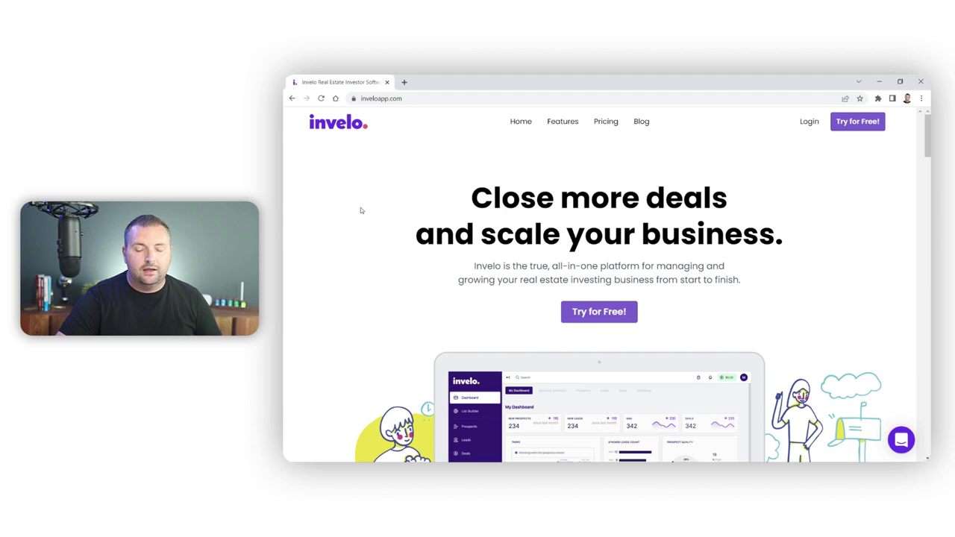
key(alt+Tab)
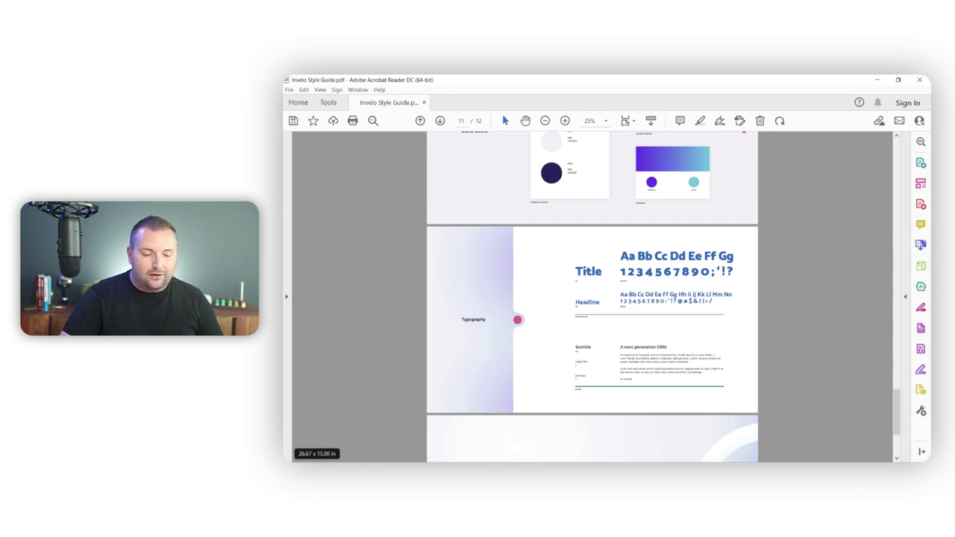
key(alt+Tab)
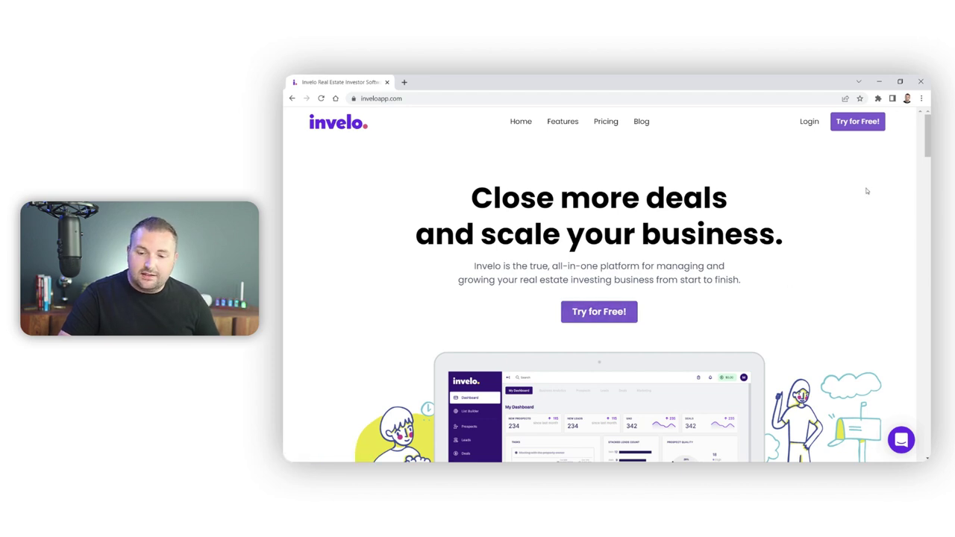
scroll(853, 274, down, 3)
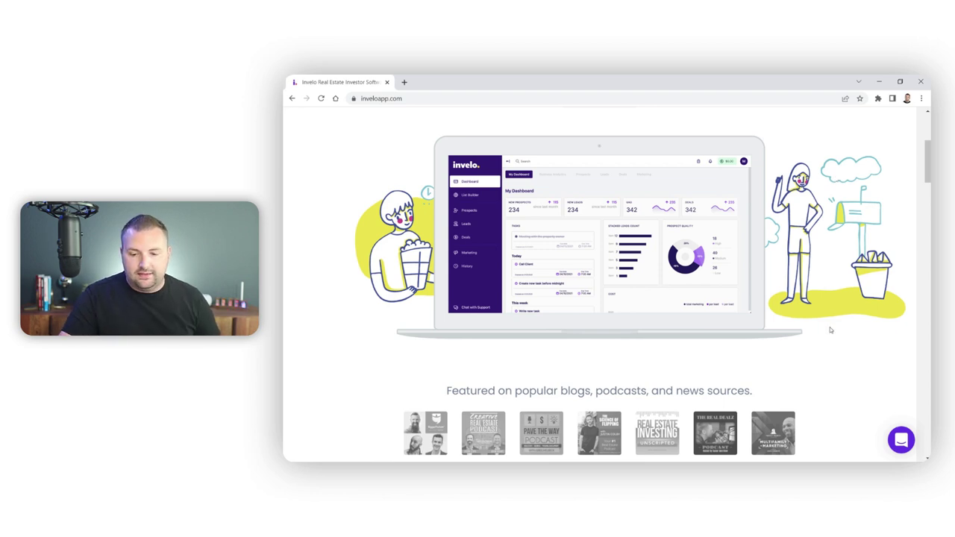
scroll(830, 327, down, 5)
scroll(830, 328, up, 1)
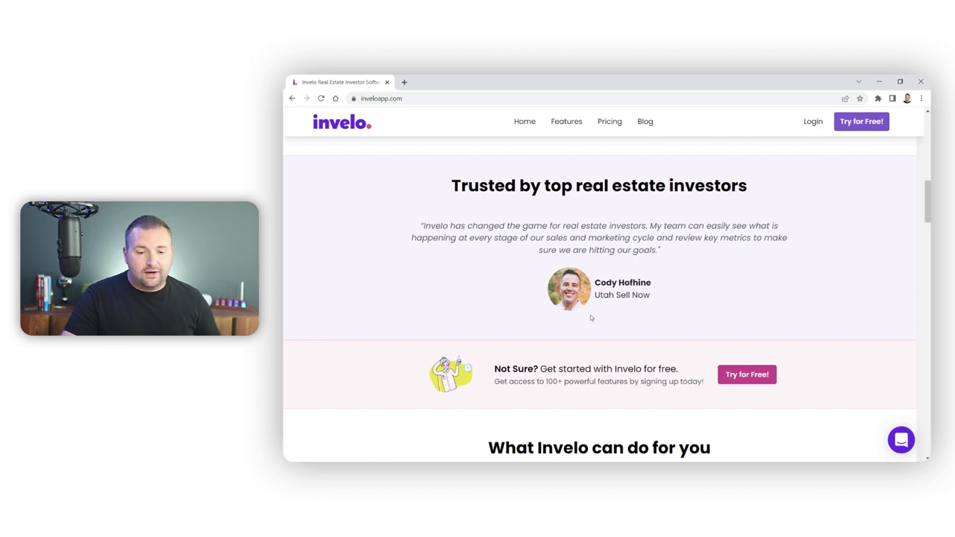
Examine the Invelo home page's testimonial, prospect list, marketing and industry expert sections for their layout, colors and illustrations
scroll(566, 288, down, 5)
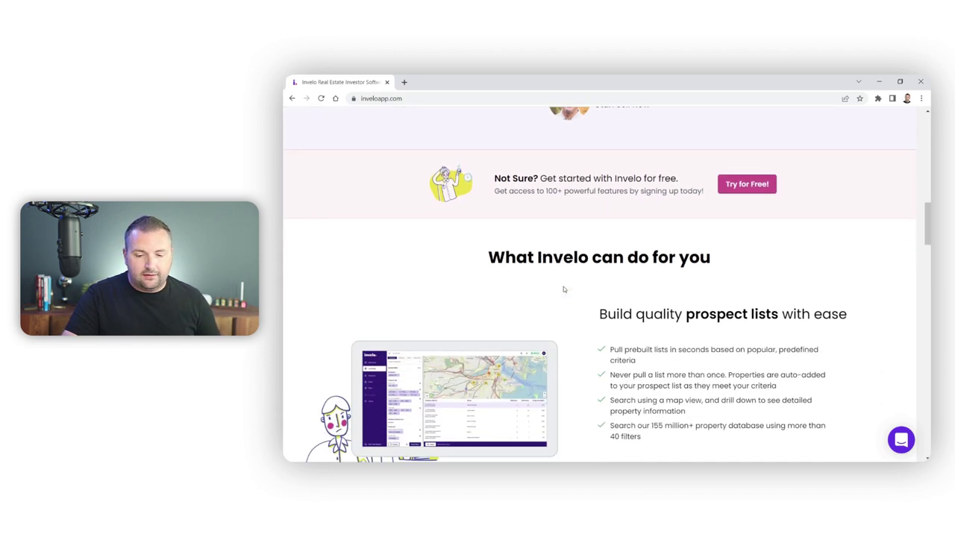
scroll(564, 289, down, 10)
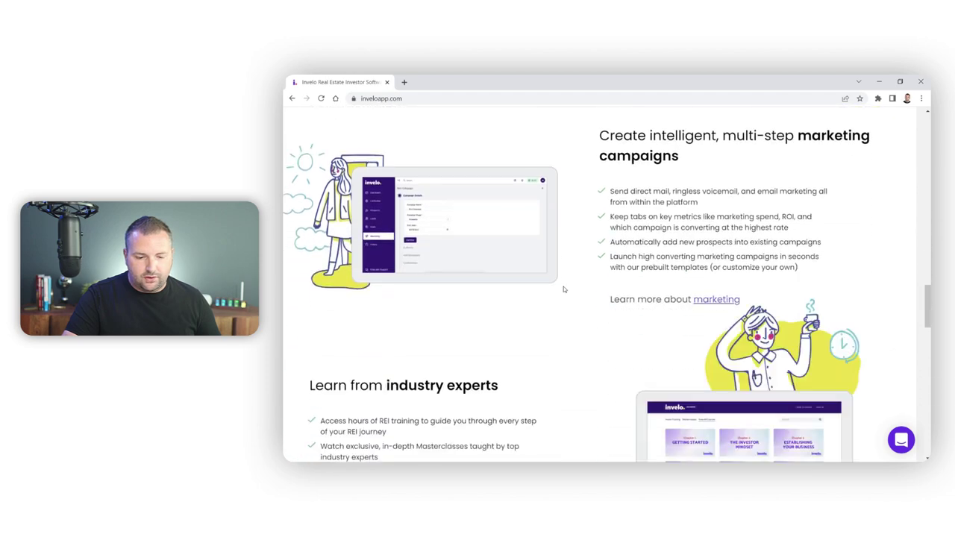
scroll(565, 290, up, 15)
scroll(564, 289, up, 4)
Open the website's List Builder feature section and examine the Features page's icons, backgrounds, text styles and section layouts
mouse_move(565, 123)
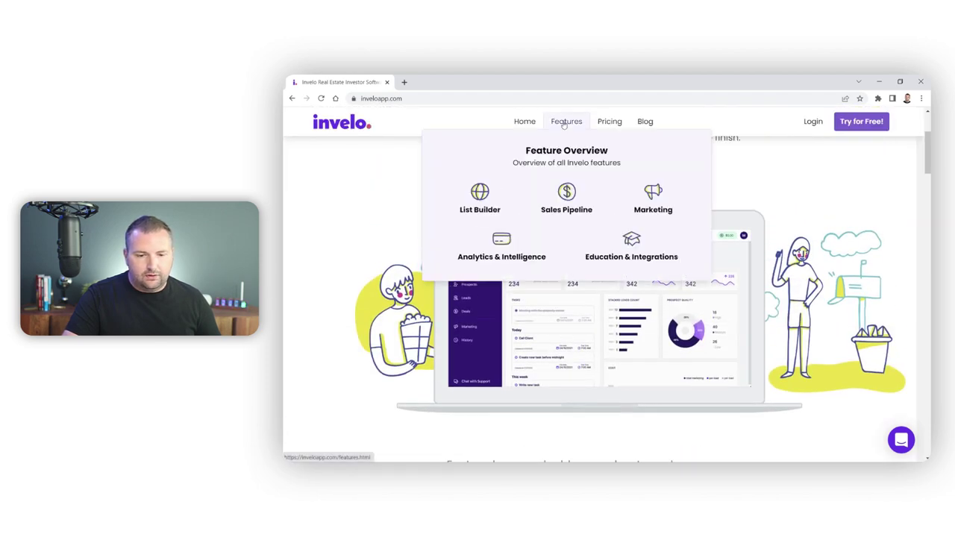
click(480, 199)
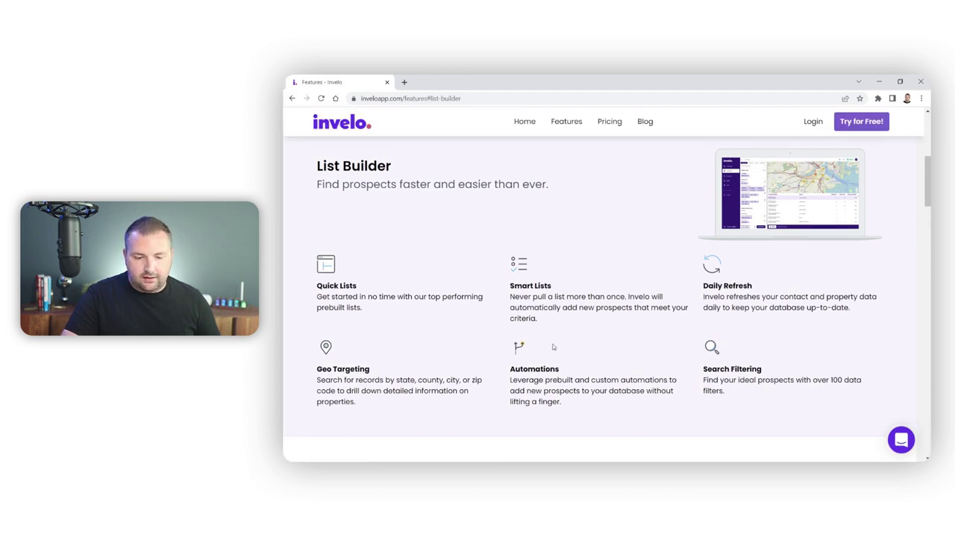
scroll(479, 282, up, 2)
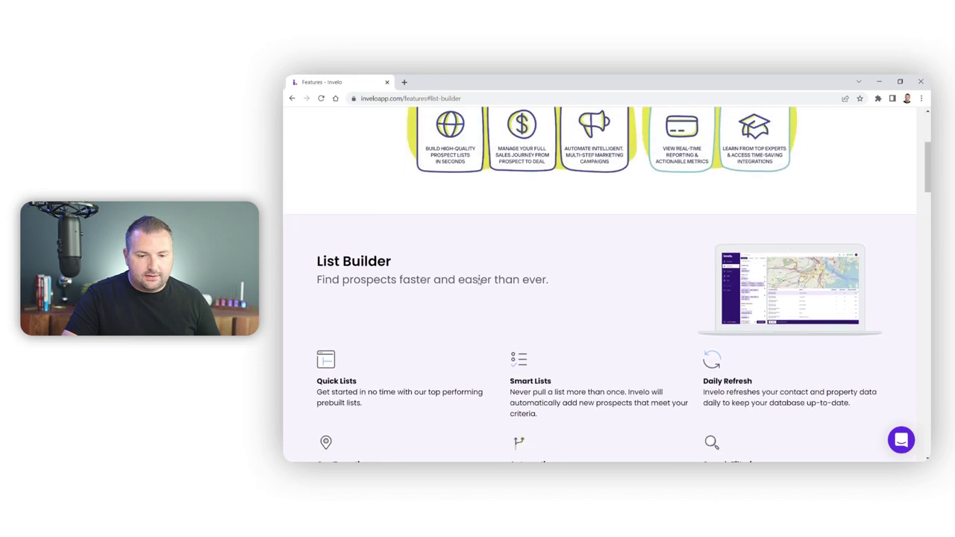
scroll(480, 281, down, 4)
scroll(479, 281, down, 12)
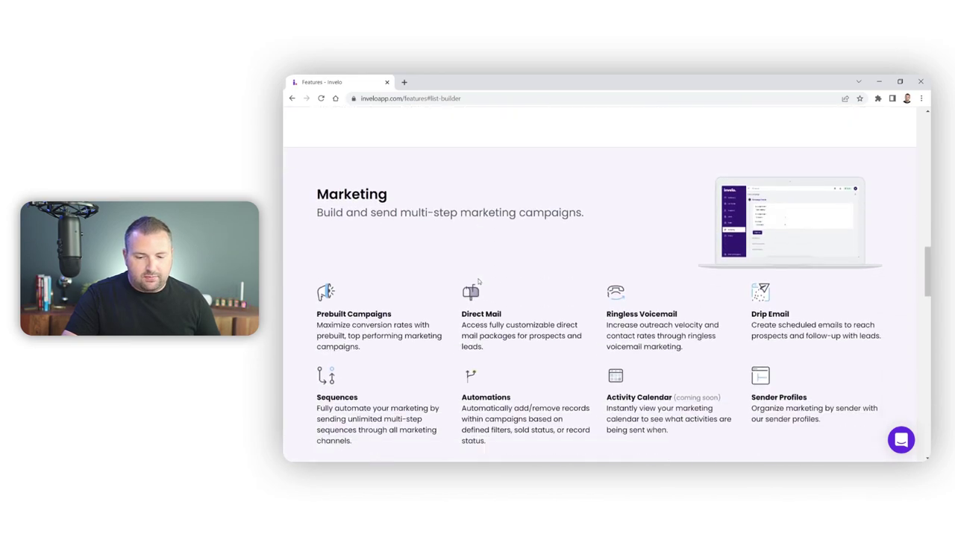
scroll(480, 282, down, 12)
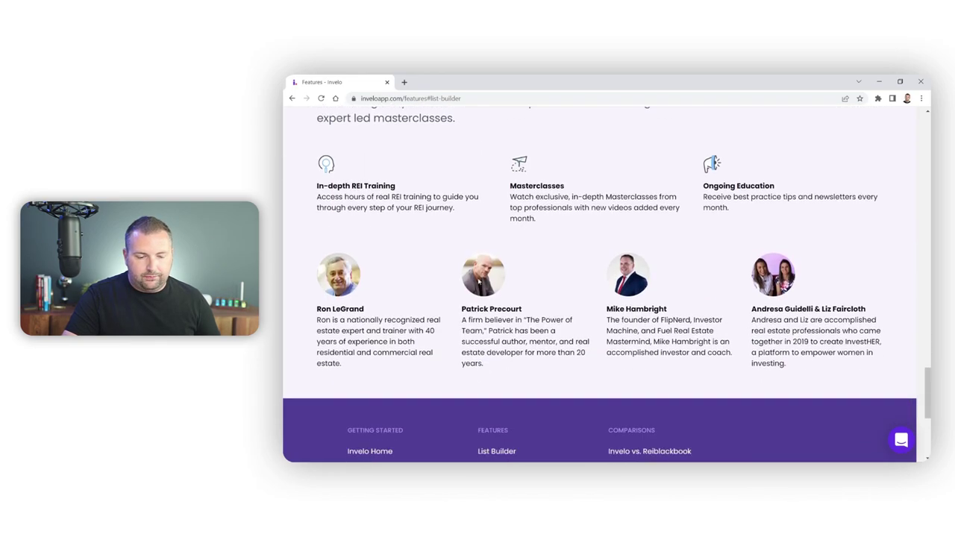
scroll(479, 282, up, 20)
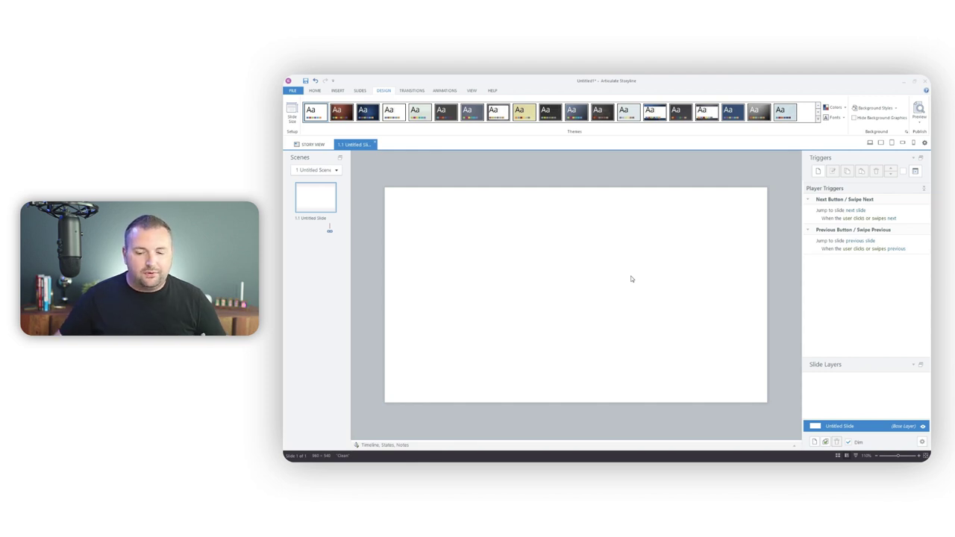
Switch to the Invelo Style Guide in Adobe Acrobat Reader and review its cover and Brand Attributes pages
click(925, 455)
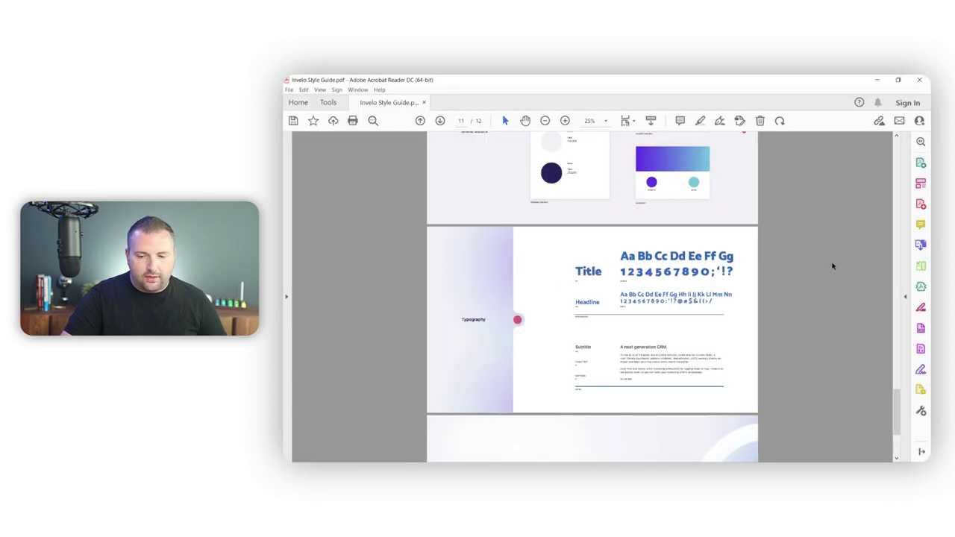
drag(896, 402, 907, 140)
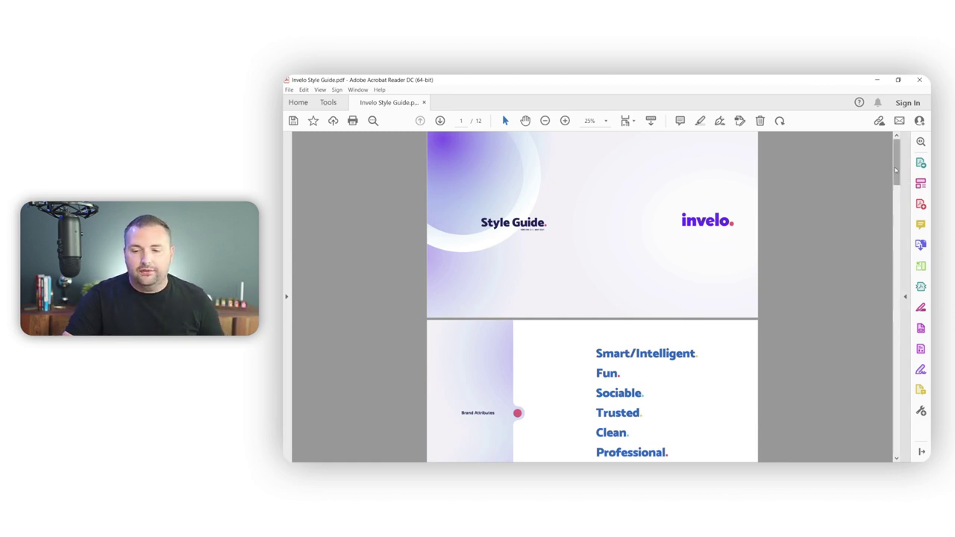
drag(897, 171, 897, 186)
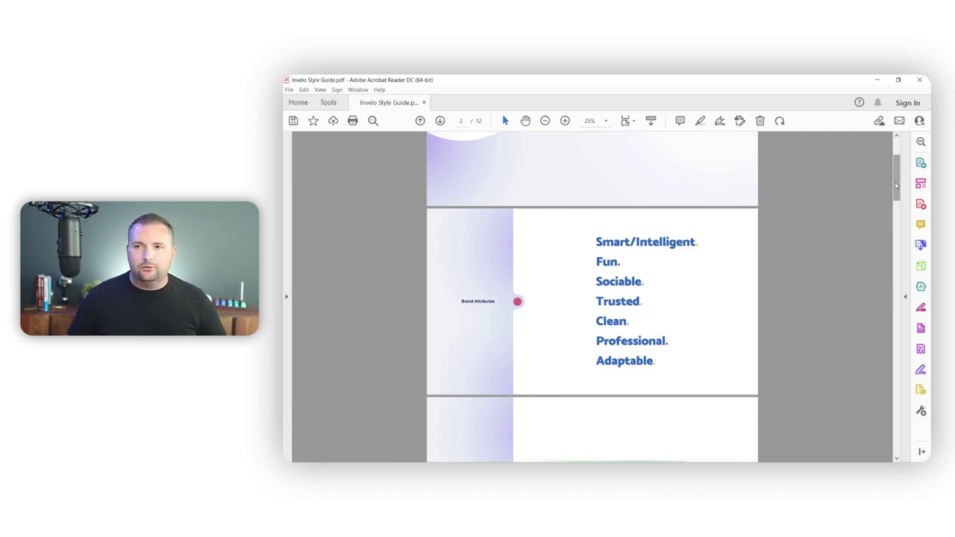
drag(897, 186, 897, 168)
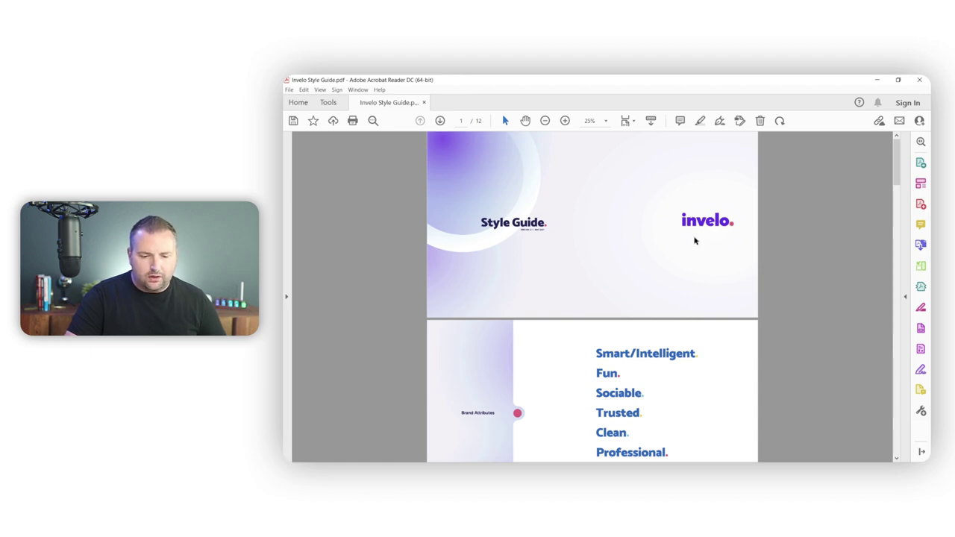
scroll(897, 169, down, 2)
scroll(896, 170, down, 3)
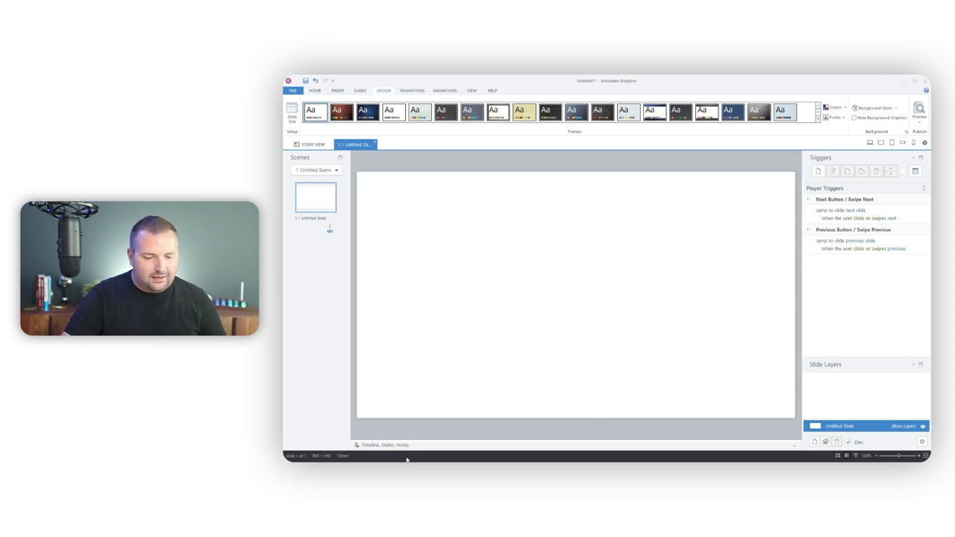
Find the Brand Colors page in the style guide PDF and enlarge it so the swatches and hex codes are readable
key(alt+Tab)
scroll(530, 285, down, 10)
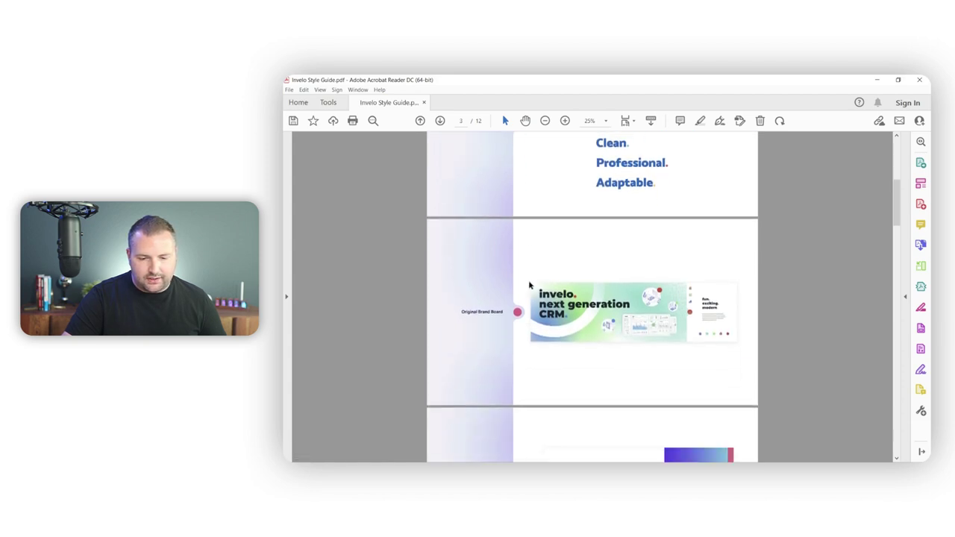
scroll(529, 284, down, 12)
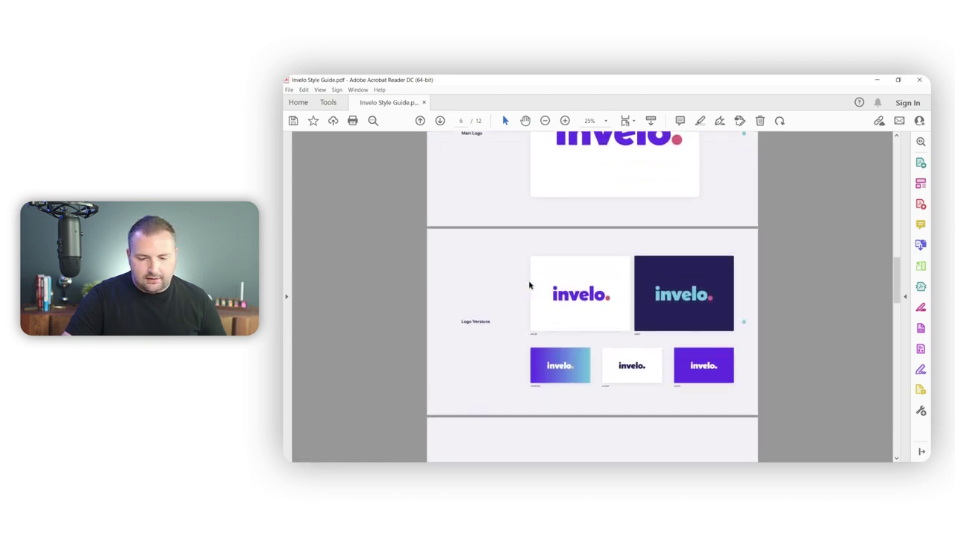
scroll(529, 284, down, 12)
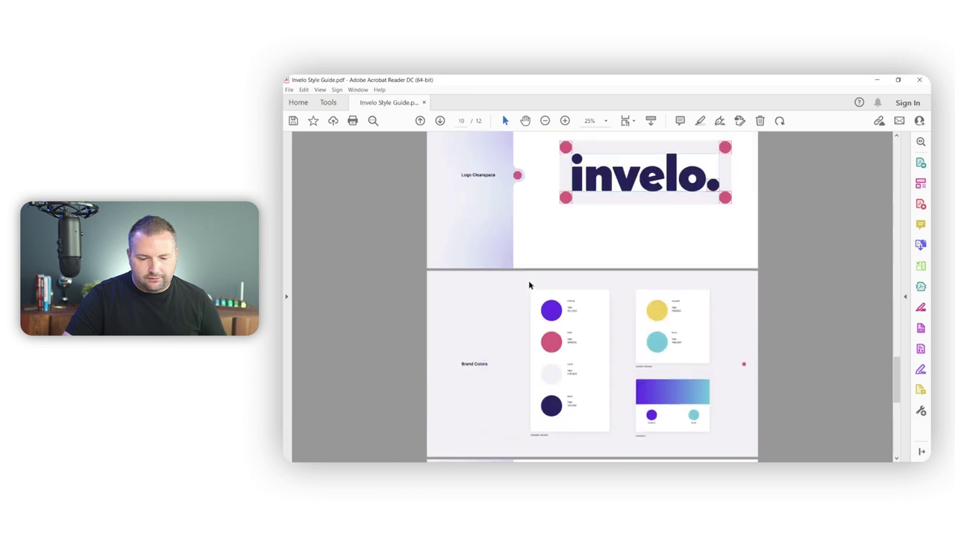
click(566, 121)
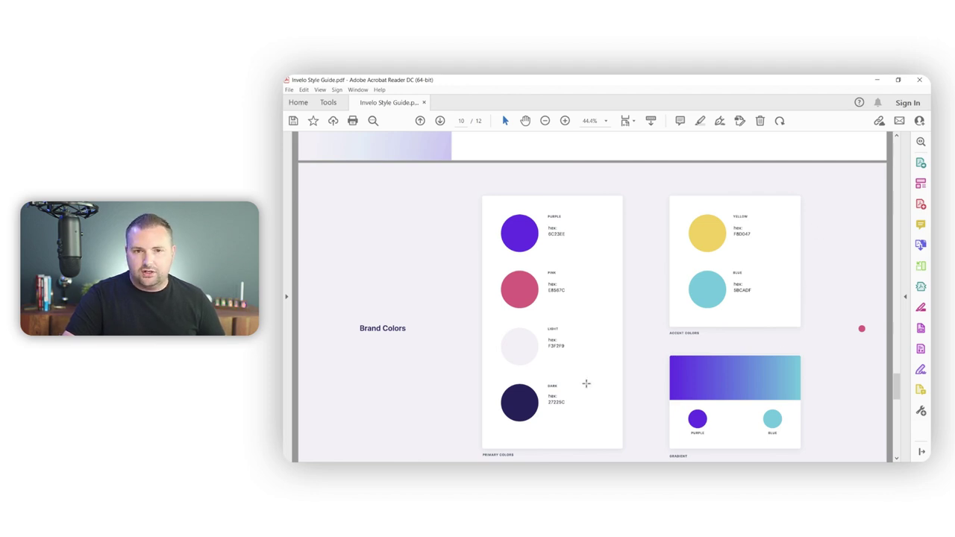
In Storyline, insert a screen clipping of the brand color swatches and shrink it to about 325 × 260 px at the slide's right side
click(456, 462)
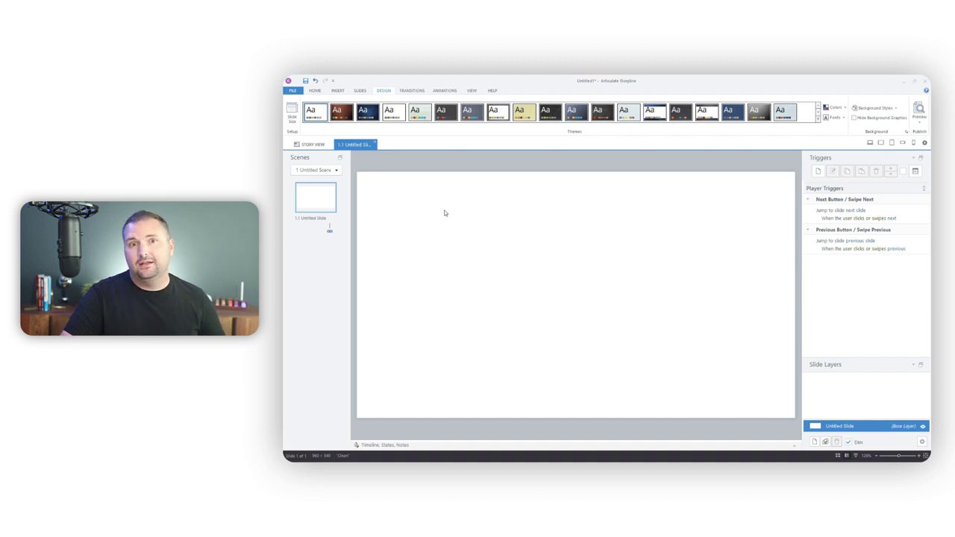
click(338, 90)
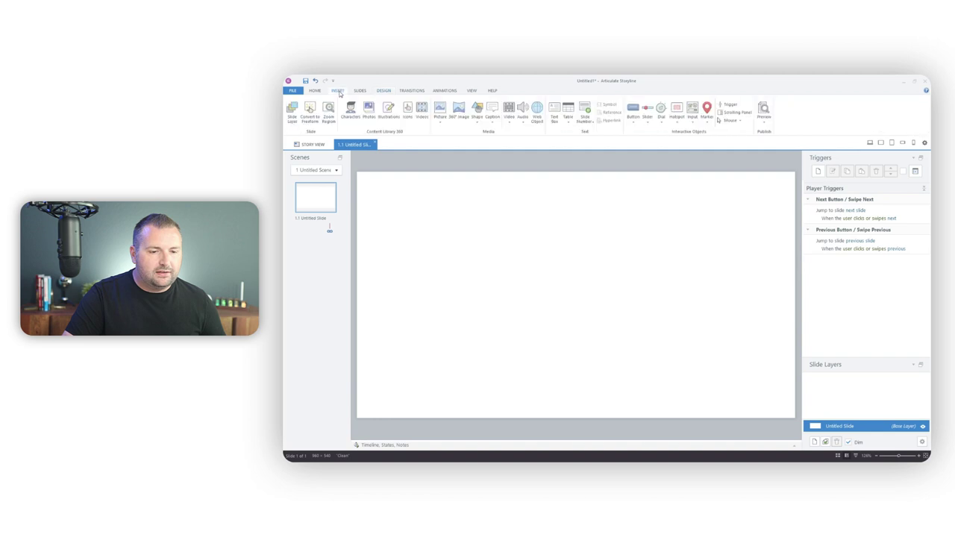
click(439, 119)
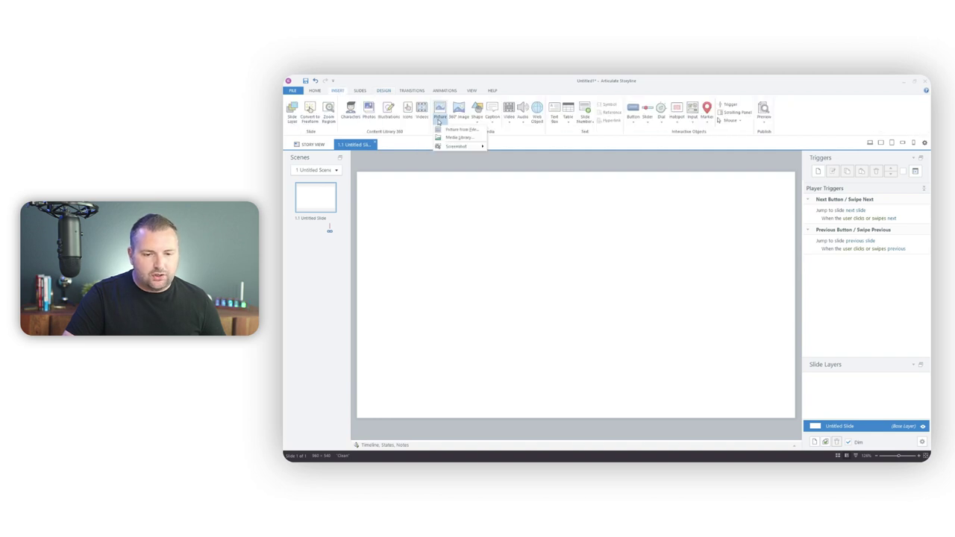
mouse_move(472, 148)
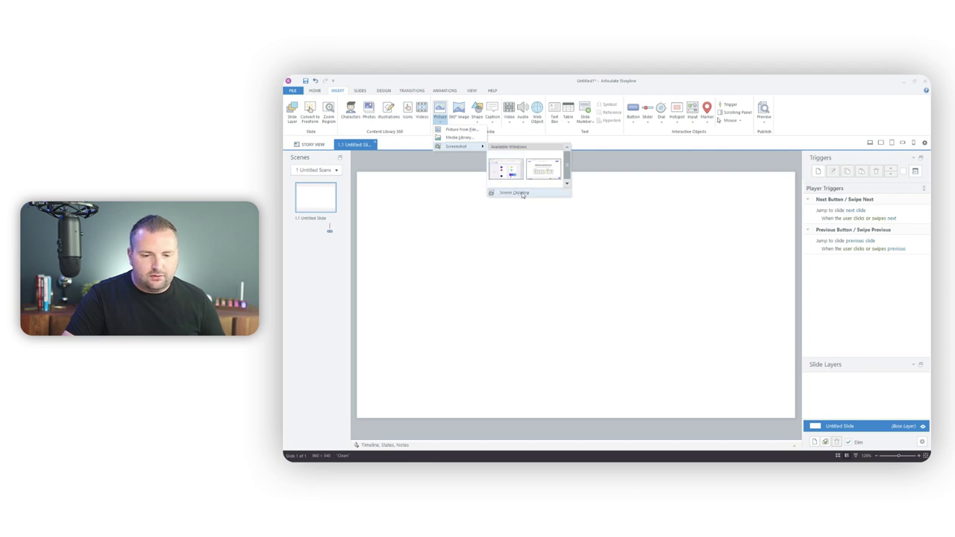
click(522, 194)
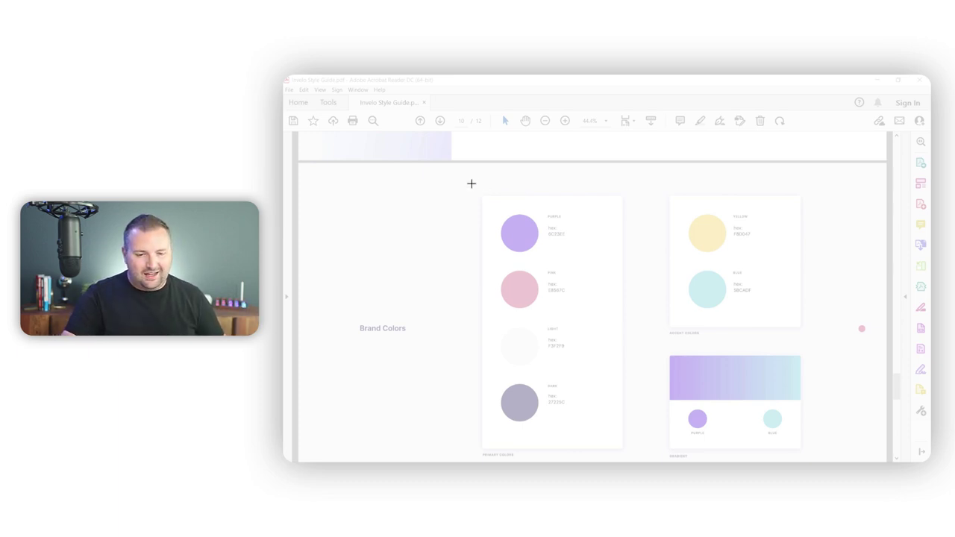
drag(472, 185, 806, 451)
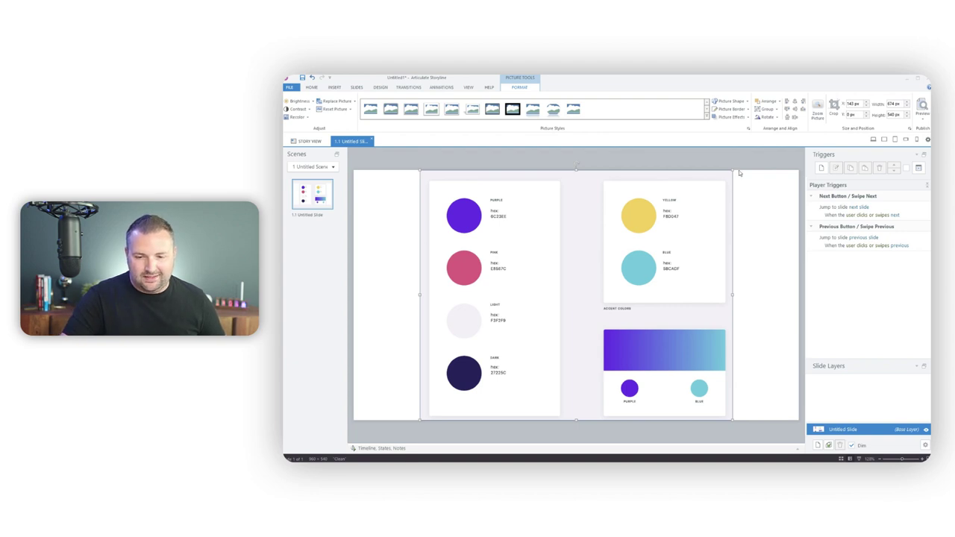
drag(730, 172, 706, 248)
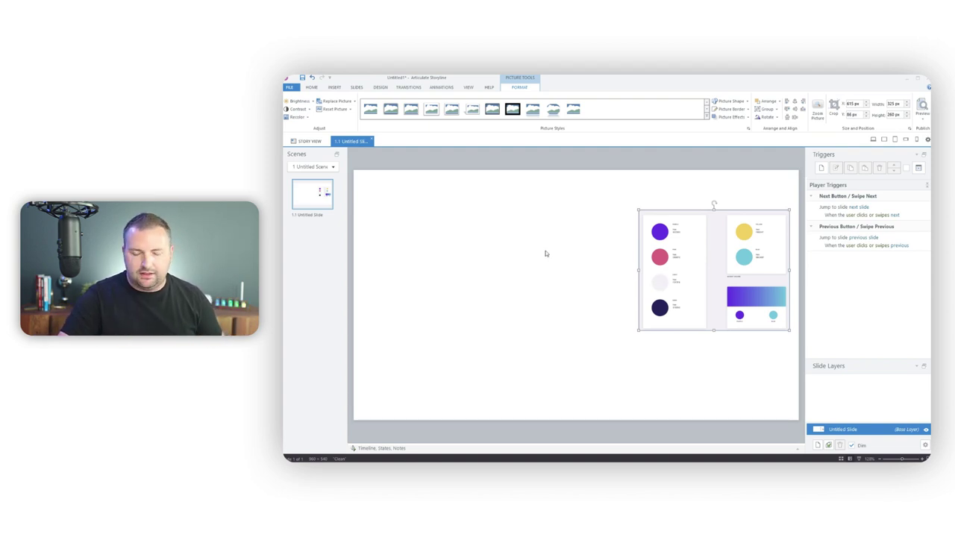
Draw a rectangle covering the whole 960 × 540 px slide and send it behind the color swatch picture
click(334, 88)
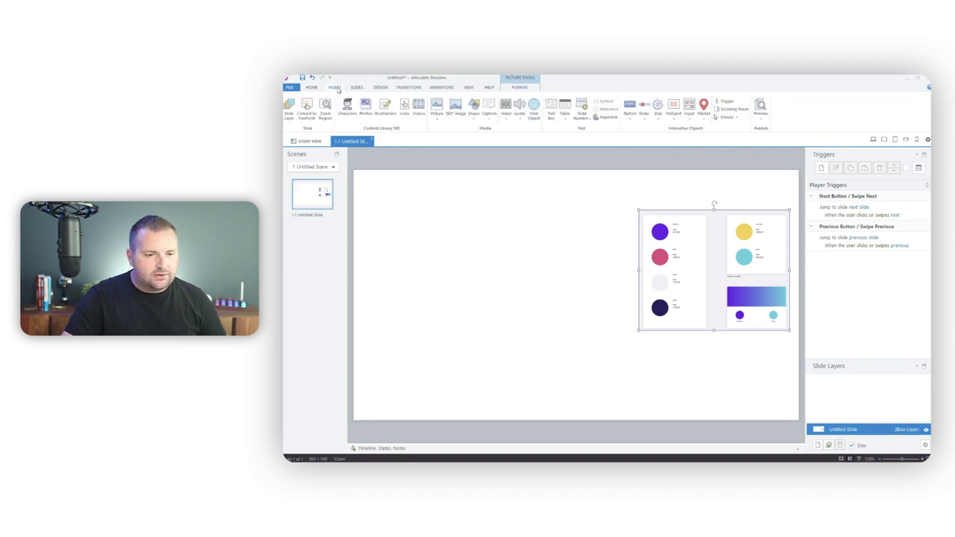
click(474, 111)
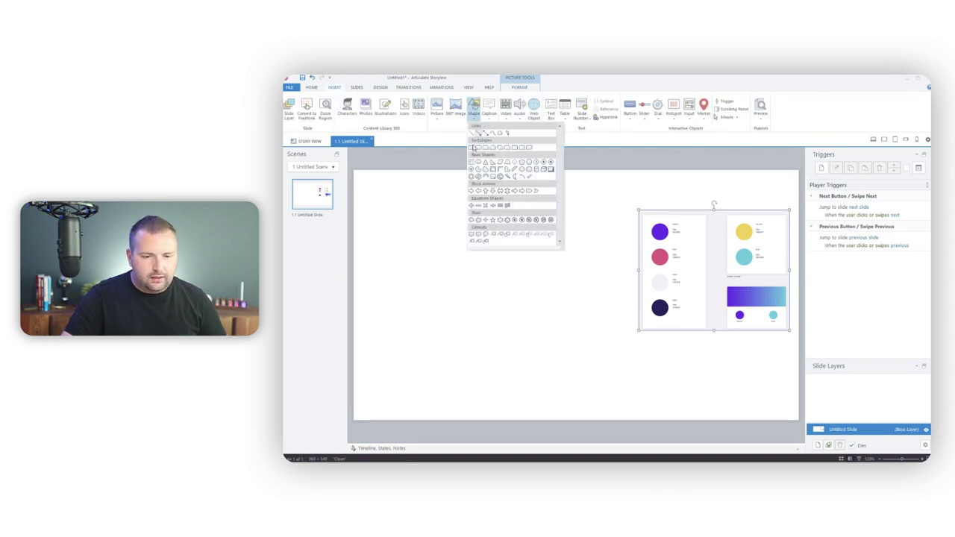
click(473, 148)
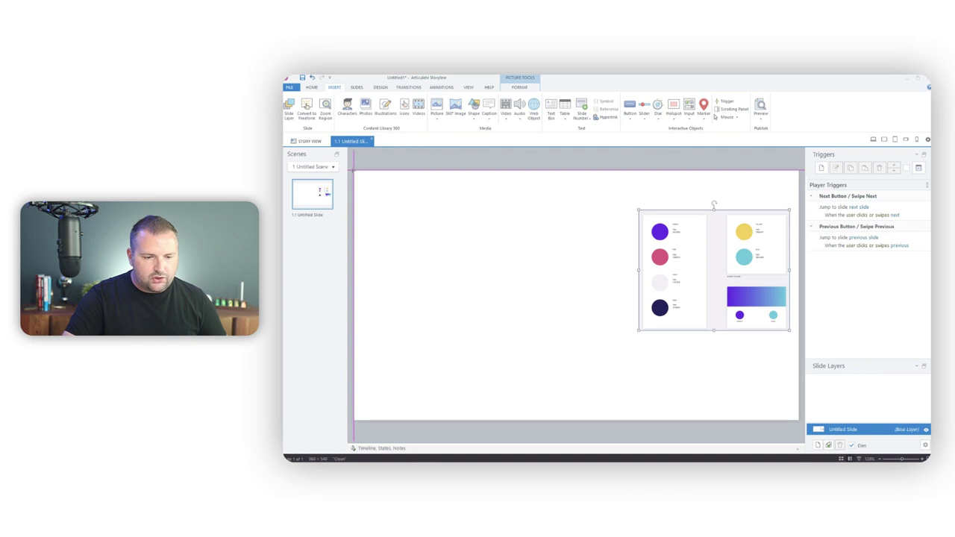
drag(354, 171, 798, 421)
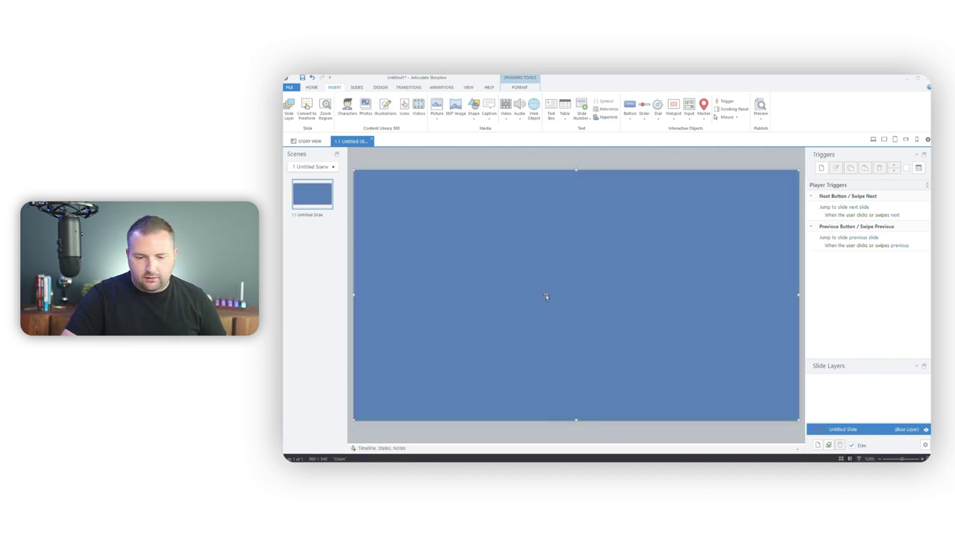
right_click(528, 251)
mouse_move(563, 318)
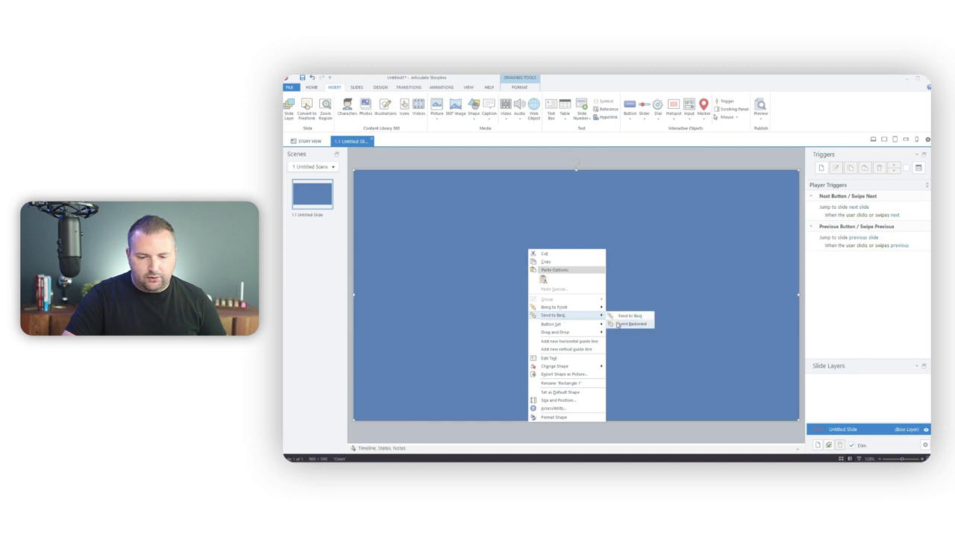
click(621, 321)
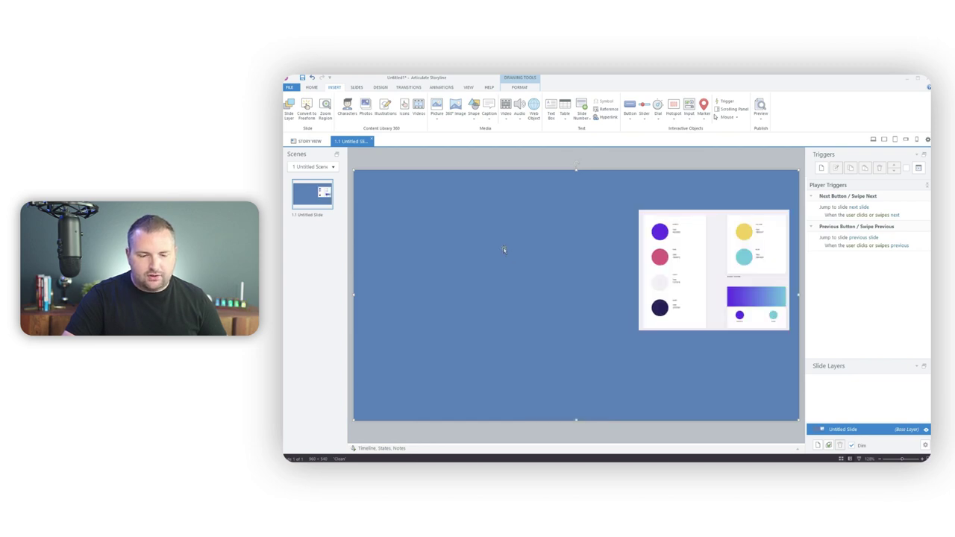
Fill the full-slide rectangle with the light brand color, sampled from the swatch picture with the Eyedropper
click(357, 88)
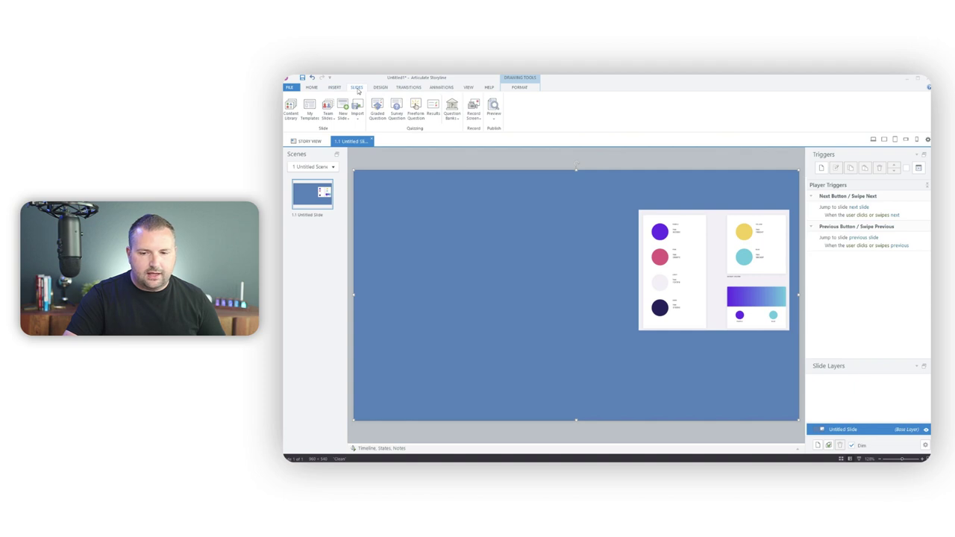
click(377, 88)
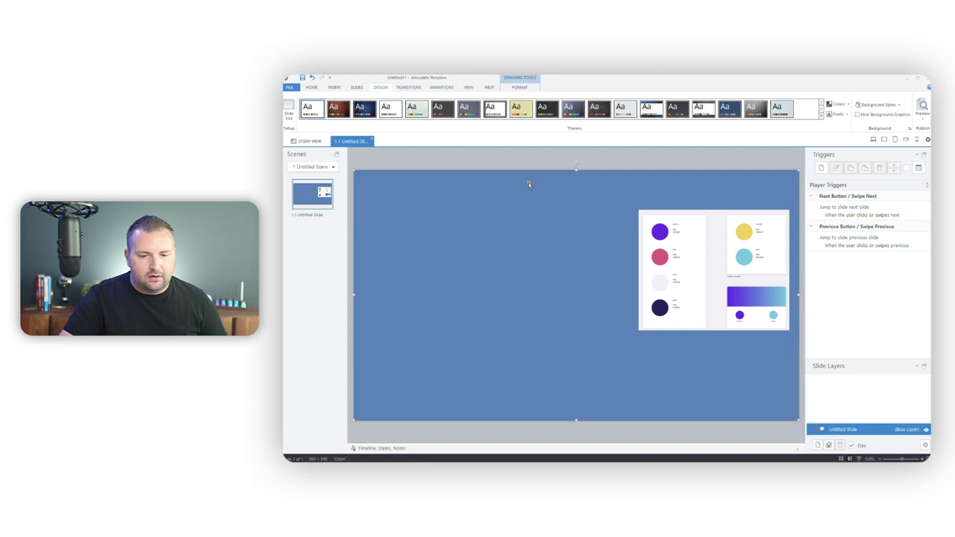
click(528, 89)
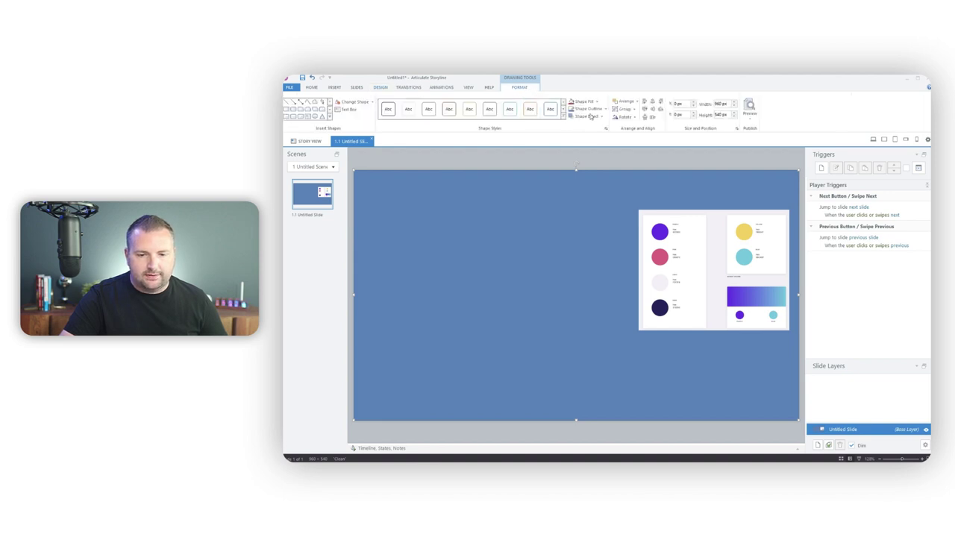
click(586, 102)
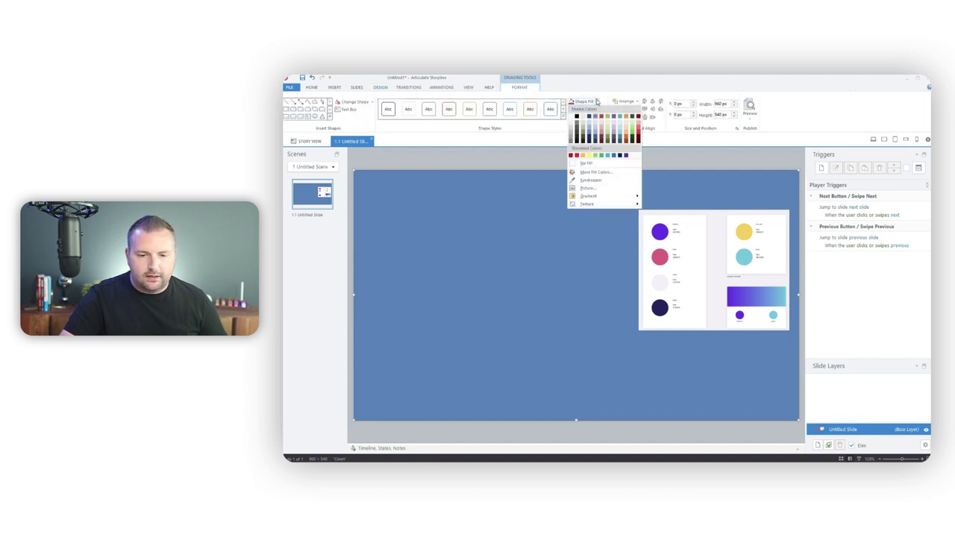
click(595, 182)
click(663, 285)
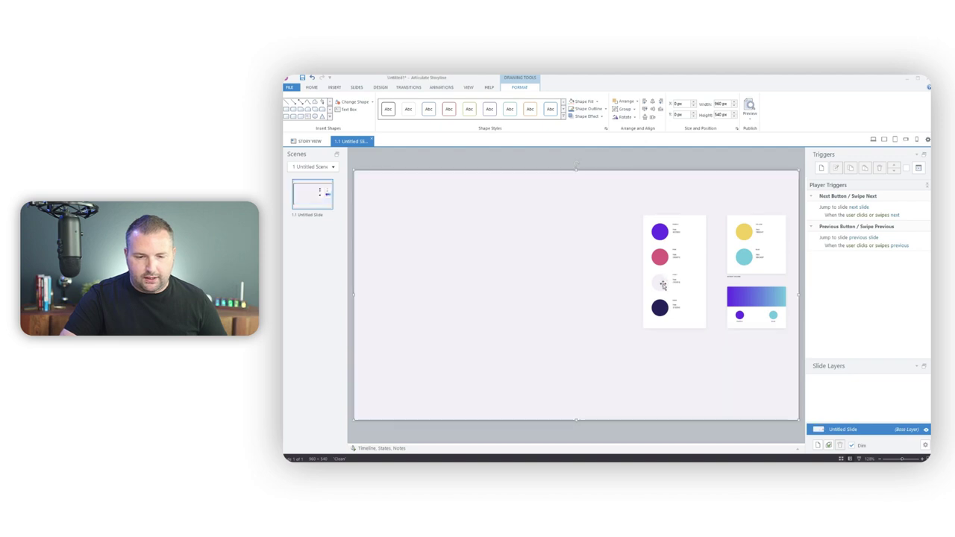
Remove the outline from the full-slide light rectangle and deselect it
click(606, 109)
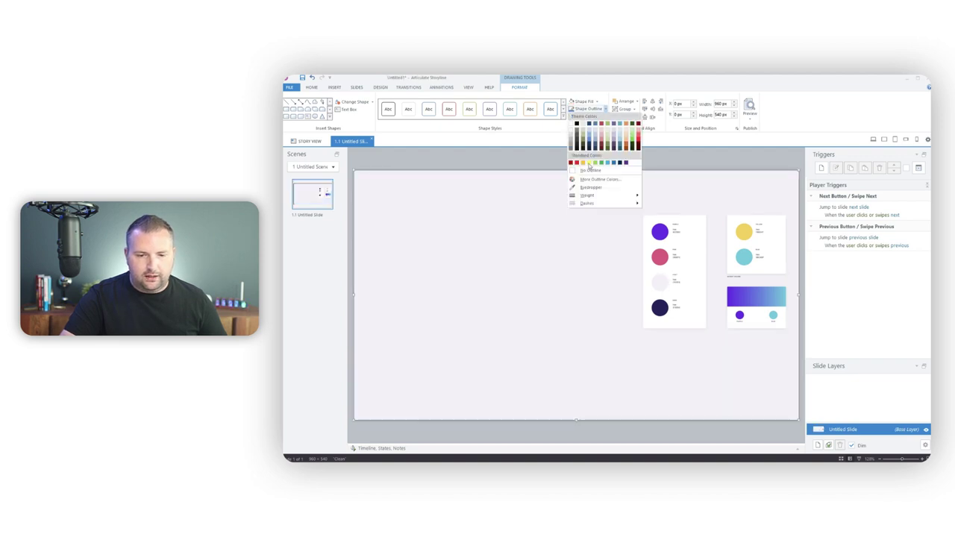
click(590, 170)
click(588, 164)
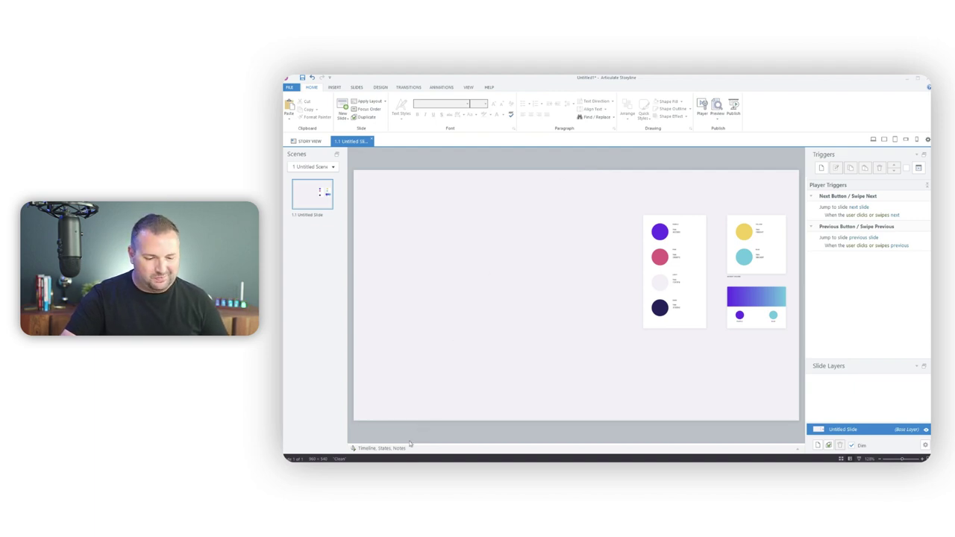
Switch to the style guide PDF, zoom out to 25%, and review the logo and colorway pages before Brand Colors
key(alt+Tab)
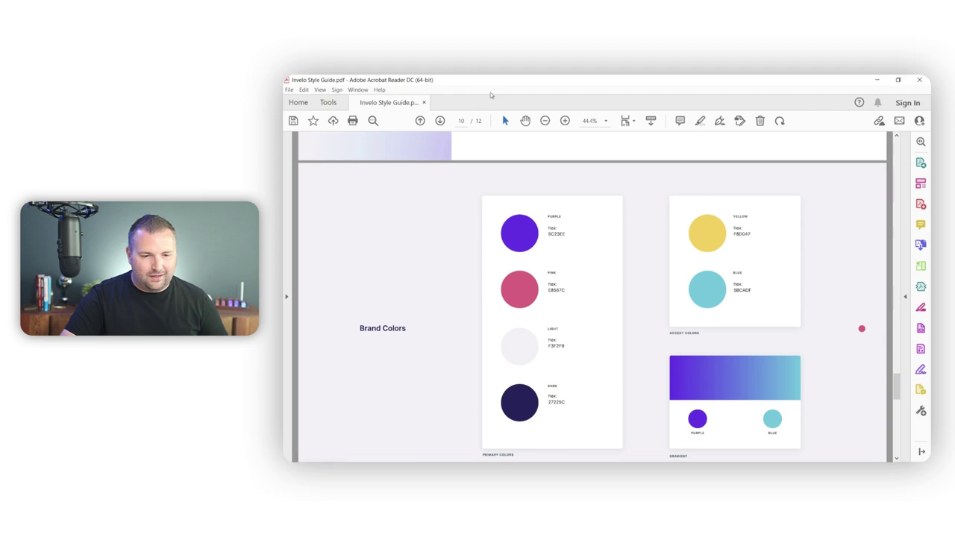
scroll(480, 227, up, 2)
click(545, 121)
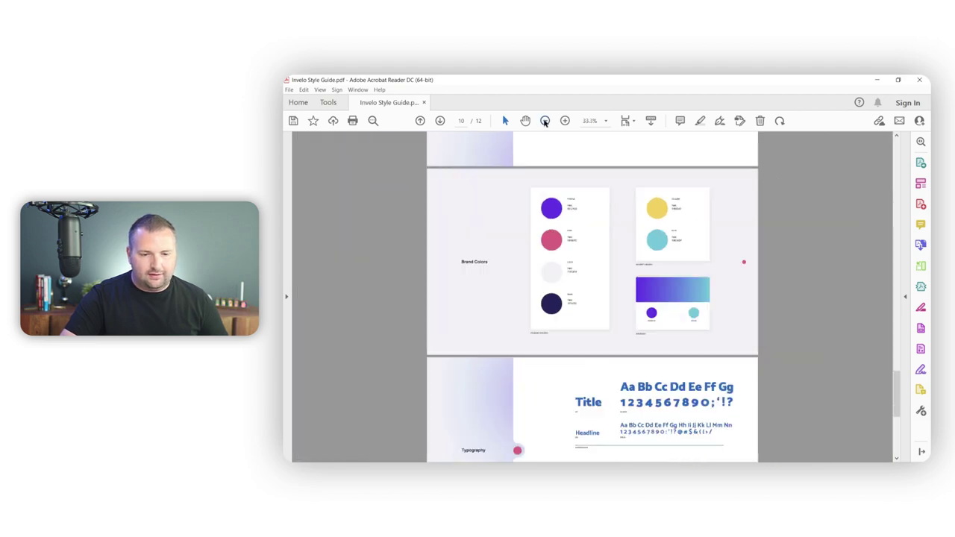
click(545, 121)
scroll(540, 251, up, 8)
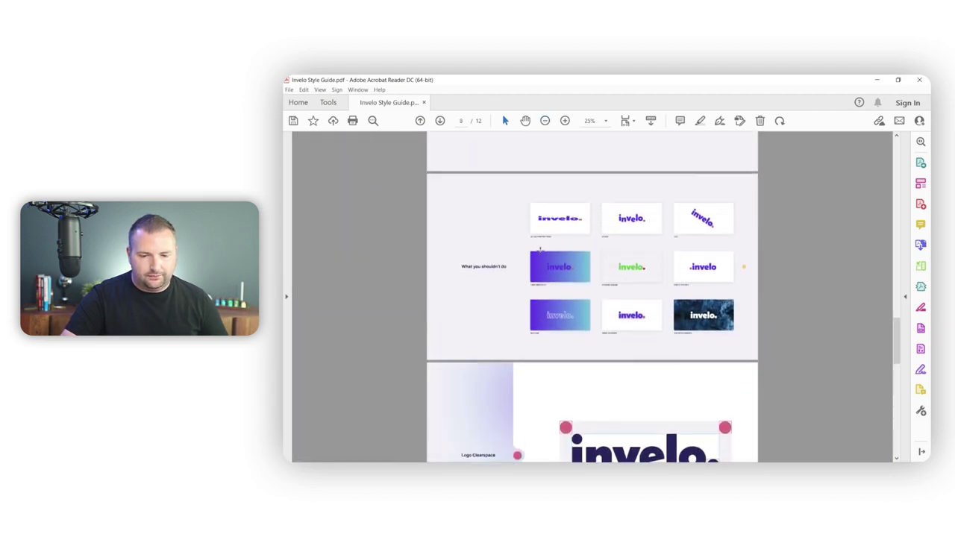
scroll(541, 252, up, 15)
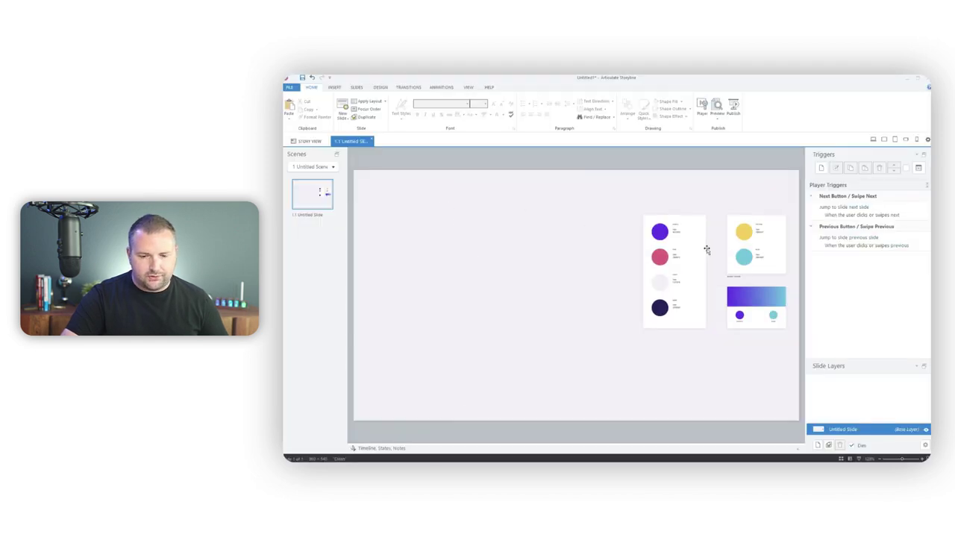
In Storyline, move the color swatch picture partly off the slide's left edge to clear the right side
click(733, 247)
drag(733, 247, 355, 298)
drag(676, 440, 761, 447)
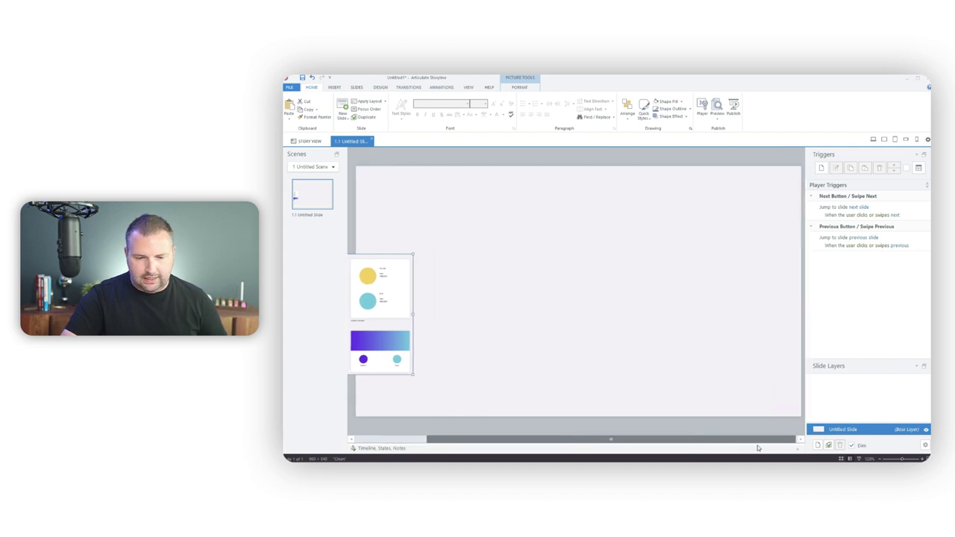
Draw a full-height rectangle about 703 × 540 px, flush with the slide's right edge
click(335, 88)
click(476, 118)
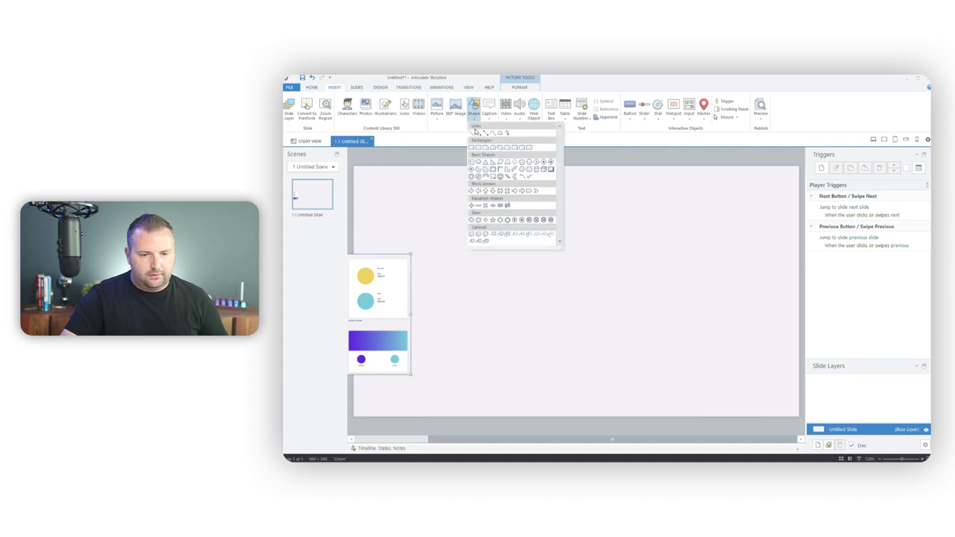
click(471, 149)
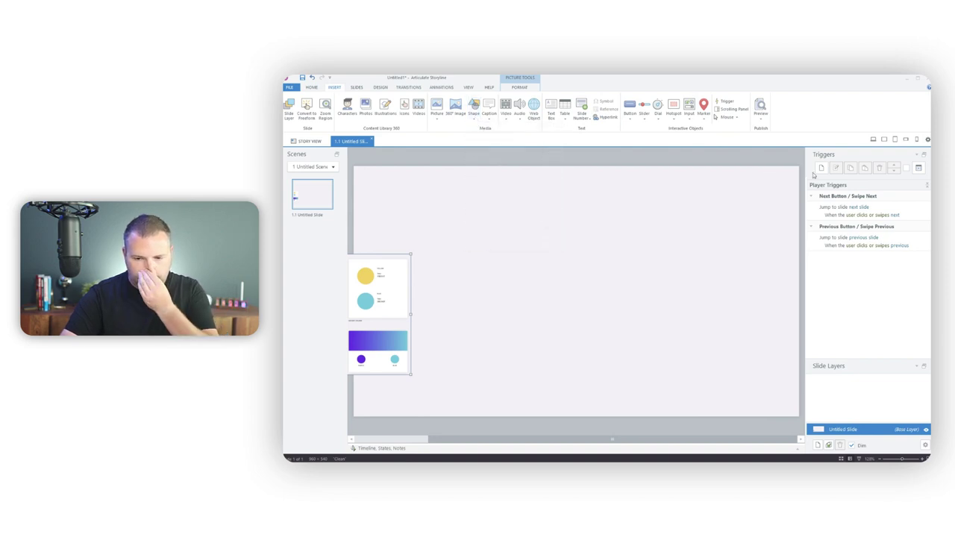
mouse_move(798, 166)
mouse_down()
mouse_move(527, 335)
mouse_move(478, 348)
mouse_move(468, 417)
mouse_up()
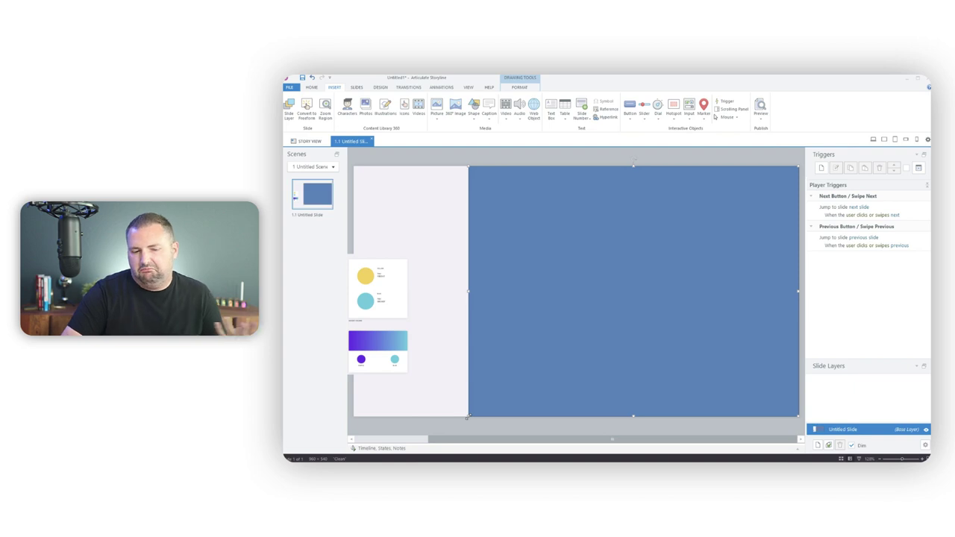
right_click(468, 291)
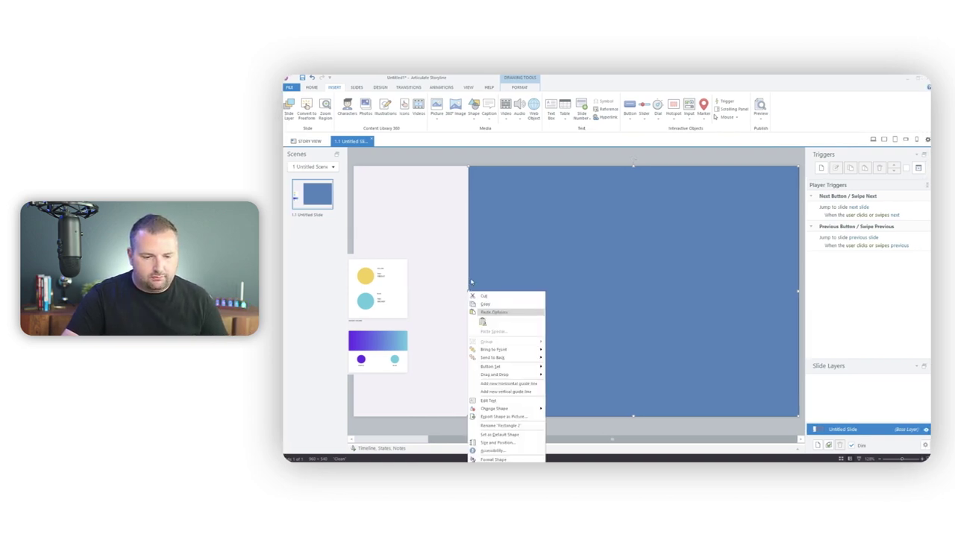
key(Escape)
drag(468, 291, 473, 292)
Fill the new right-hand rectangle with white and remove its outline
click(523, 88)
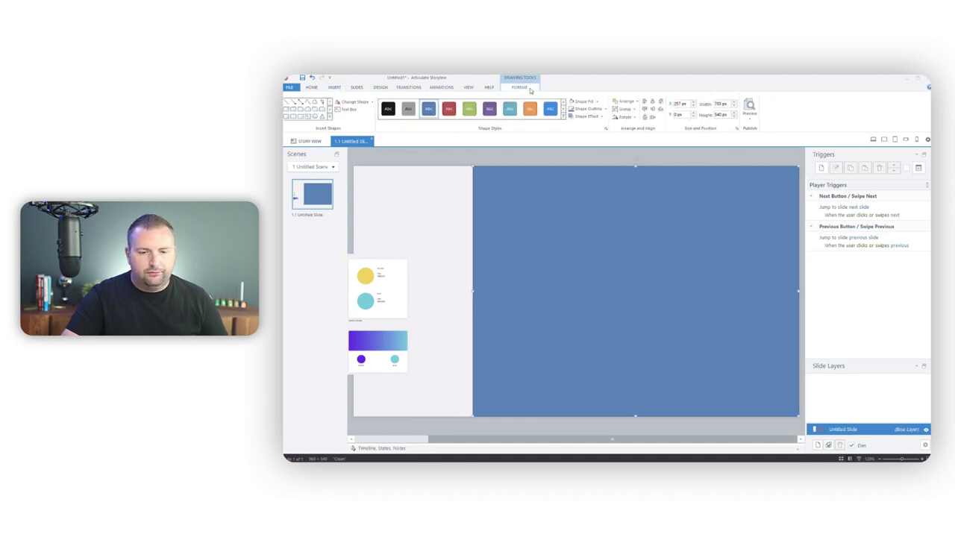
click(598, 101)
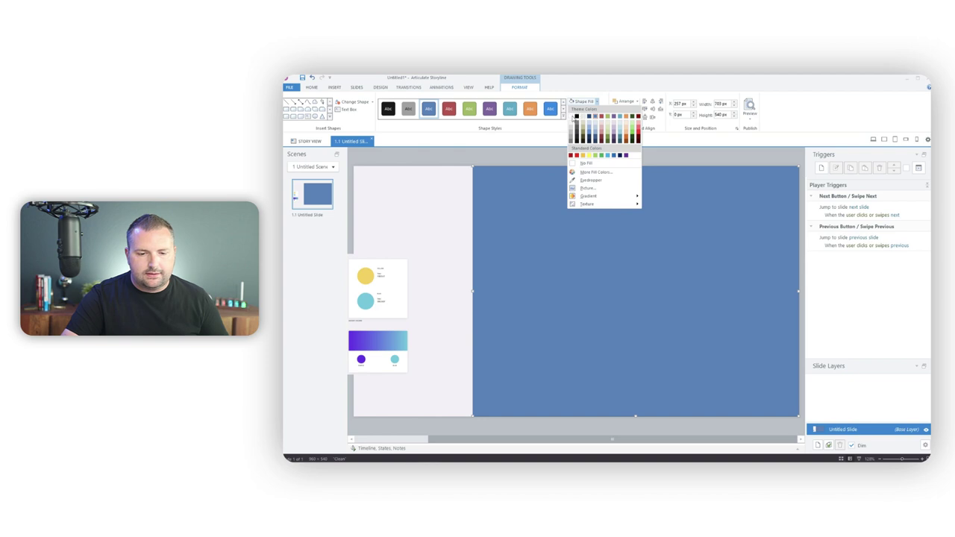
click(577, 117)
click(606, 110)
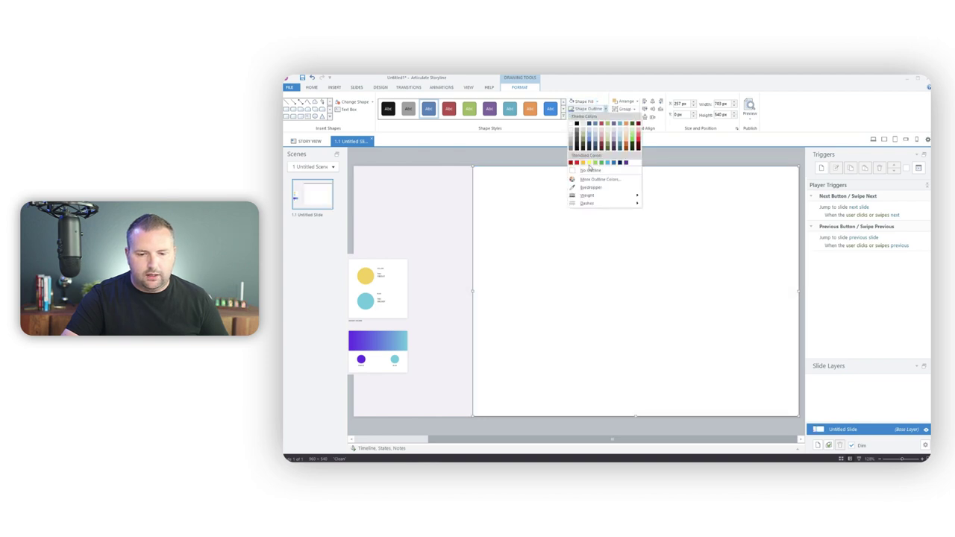
click(589, 170)
click(590, 159)
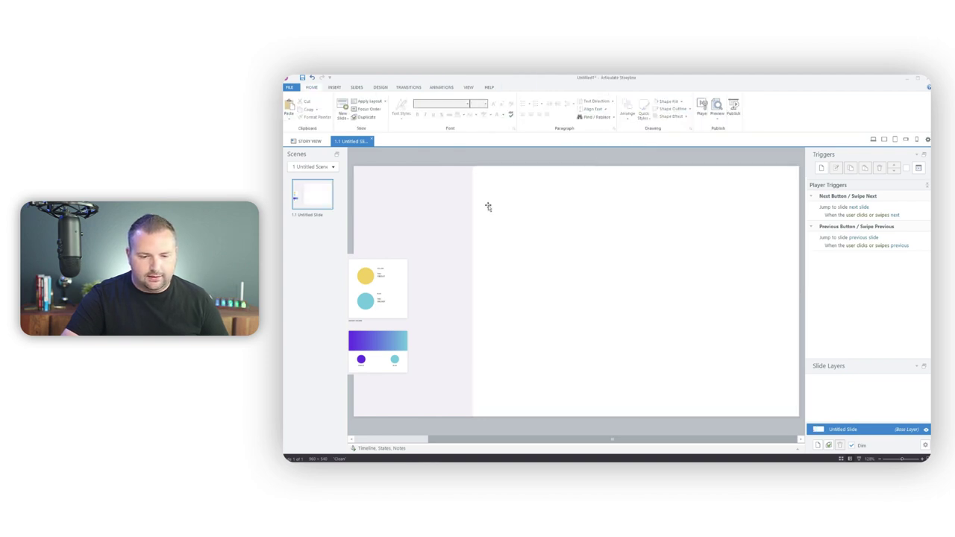
Bring the color swatch picture to the front and place it near the middle of the white panel
drag(383, 280, 629, 290)
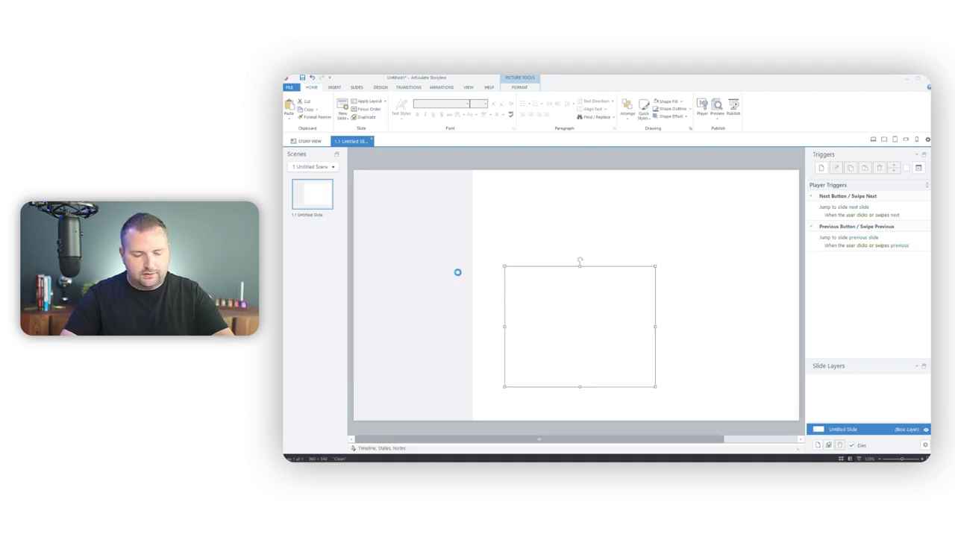
right_click(421, 285)
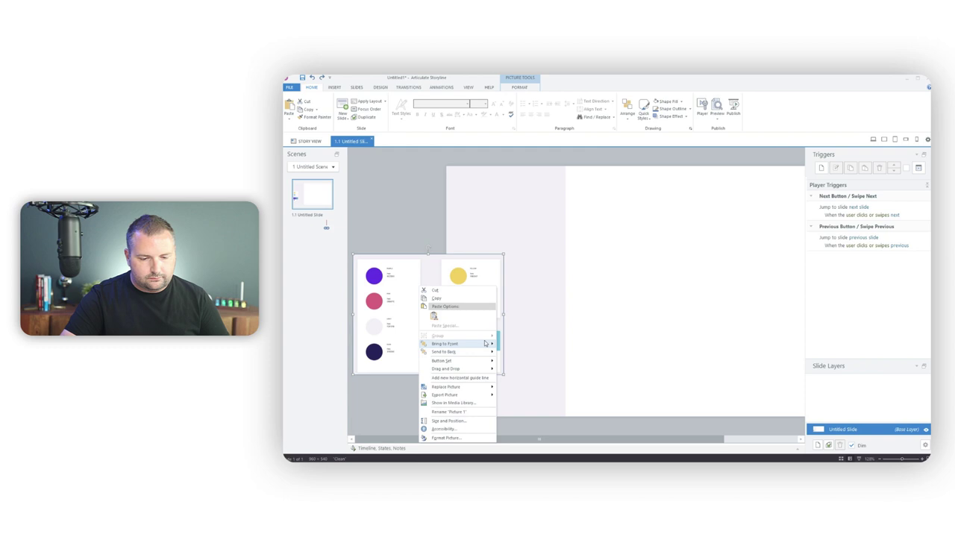
click(507, 344)
drag(405, 323, 606, 330)
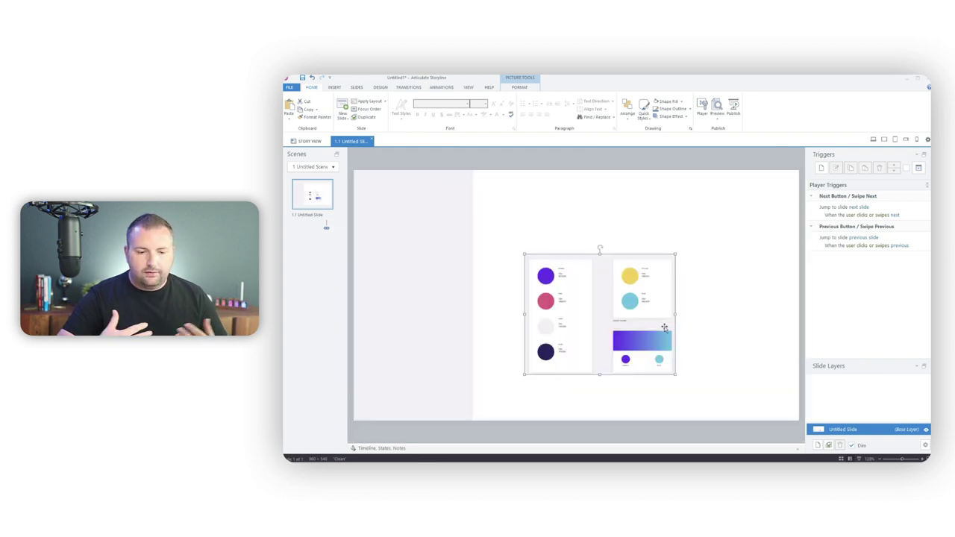
key(alt+Tab)
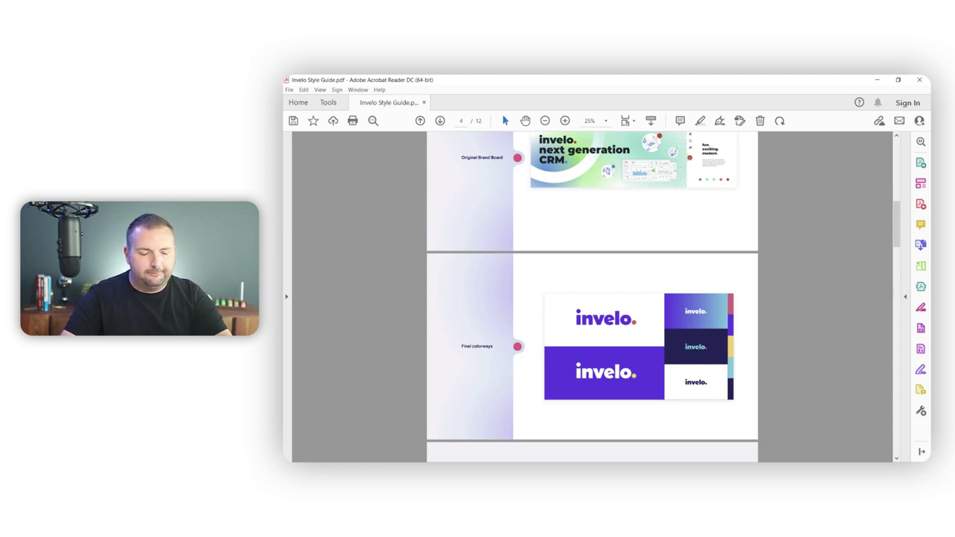
key(alt+Tab)
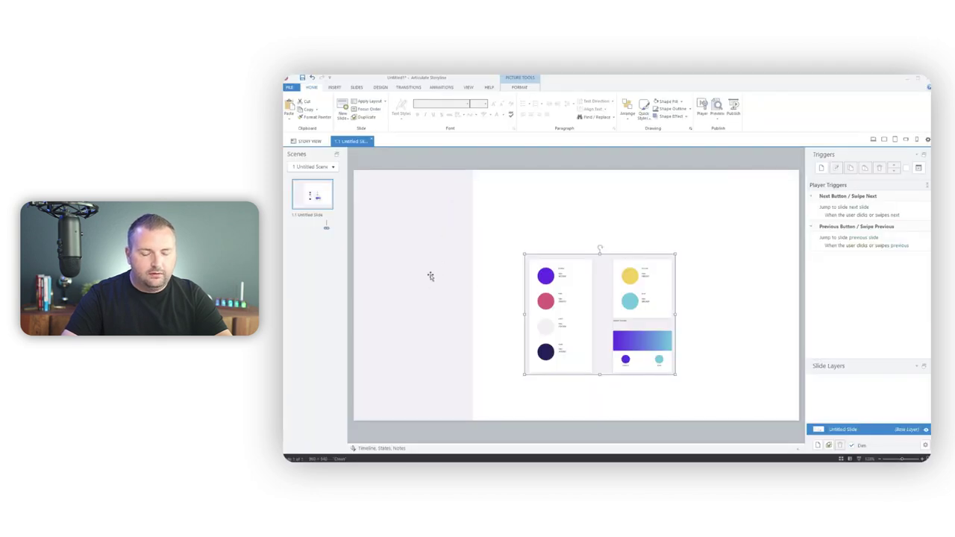
Apply the outer shadow preset that offsets left (180°) to the white panel through the detailed shadow options
click(542, 191)
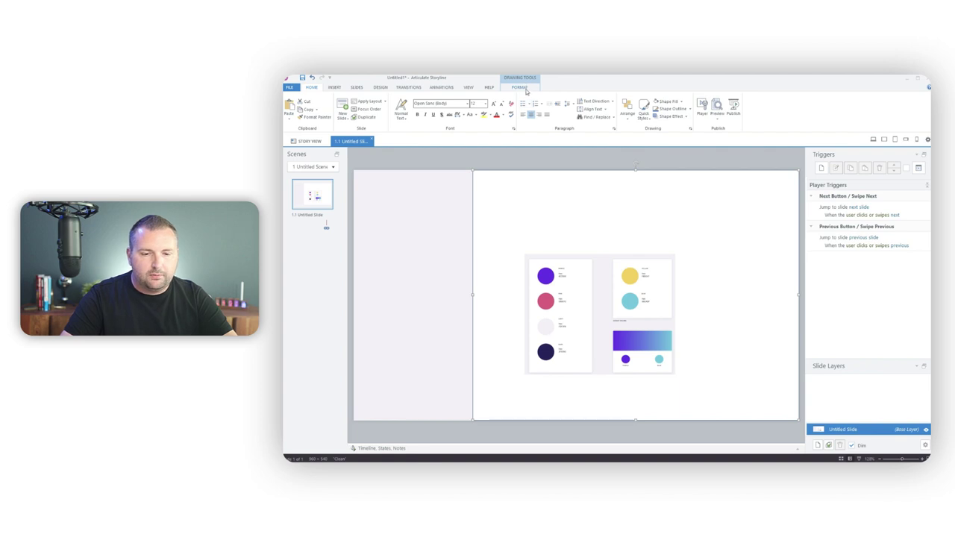
click(522, 88)
click(603, 117)
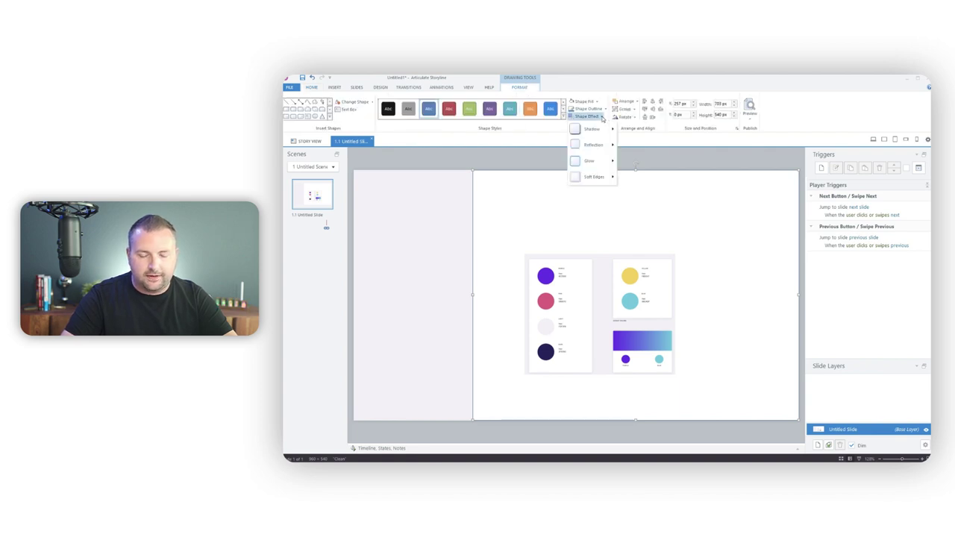
mouse_move(594, 144)
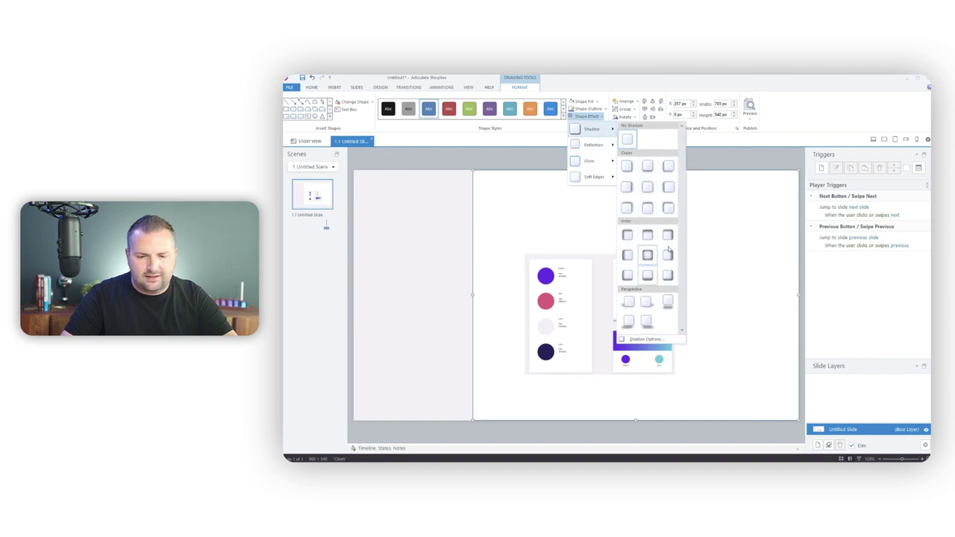
click(638, 339)
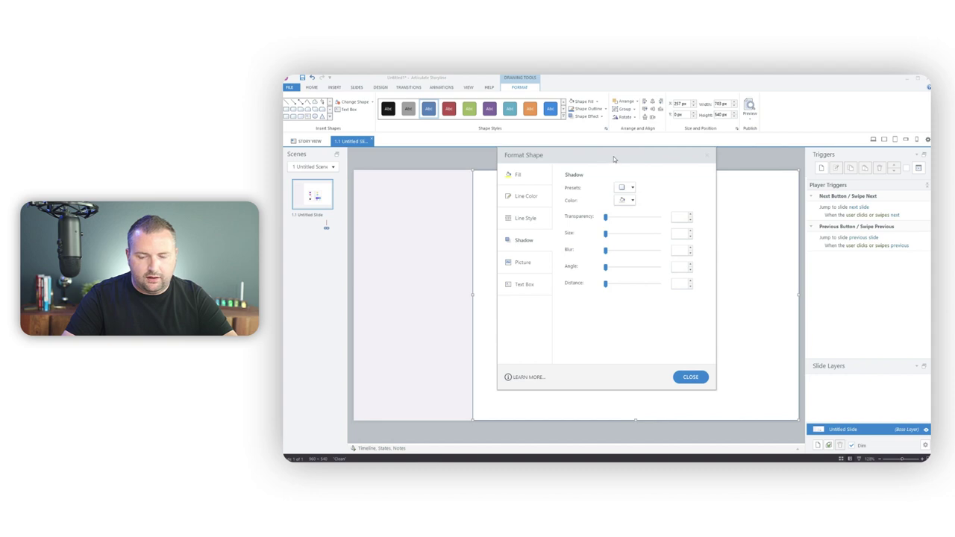
drag(614, 159, 707, 183)
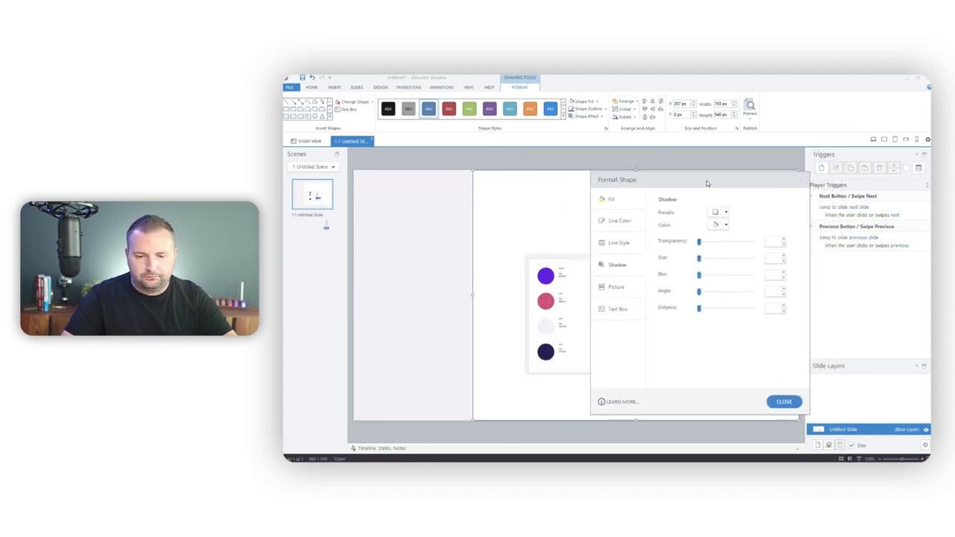
click(721, 224)
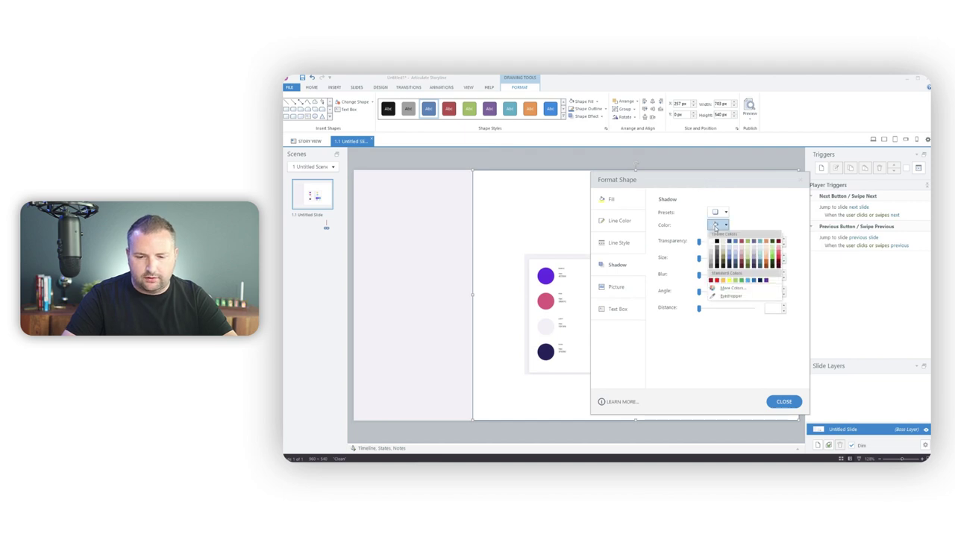
click(723, 213)
click(723, 213)
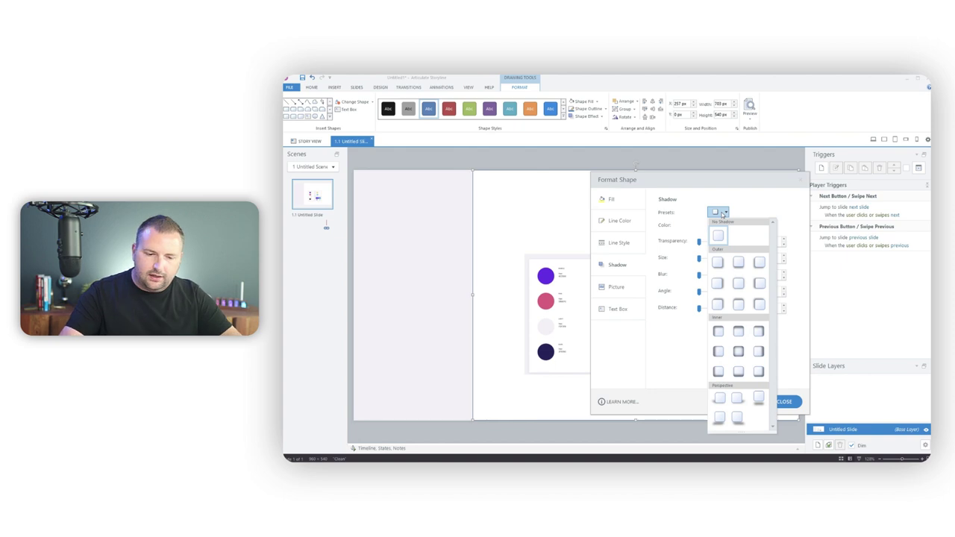
click(762, 285)
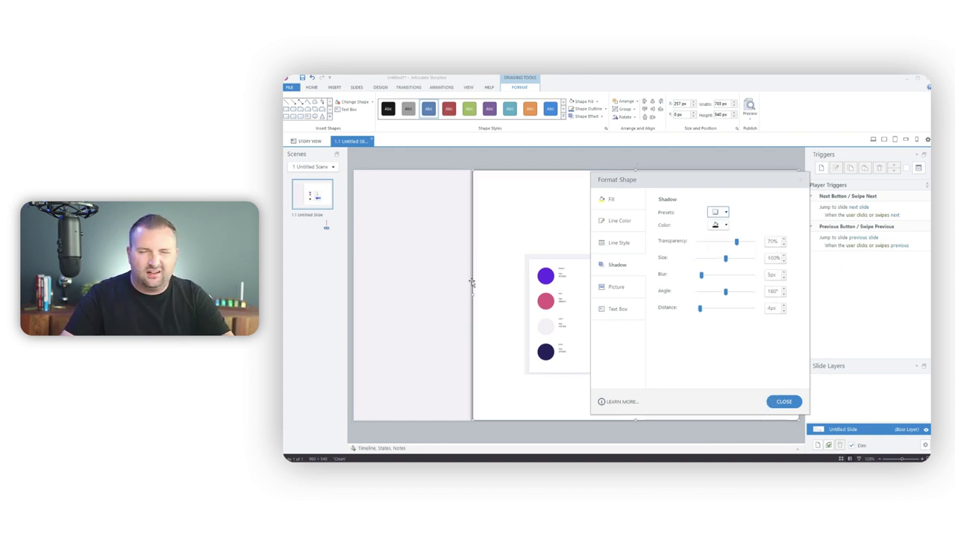
Set the panel's shadow color to the brand purple, sampled from the swatch picture with the Eyedropper
click(718, 225)
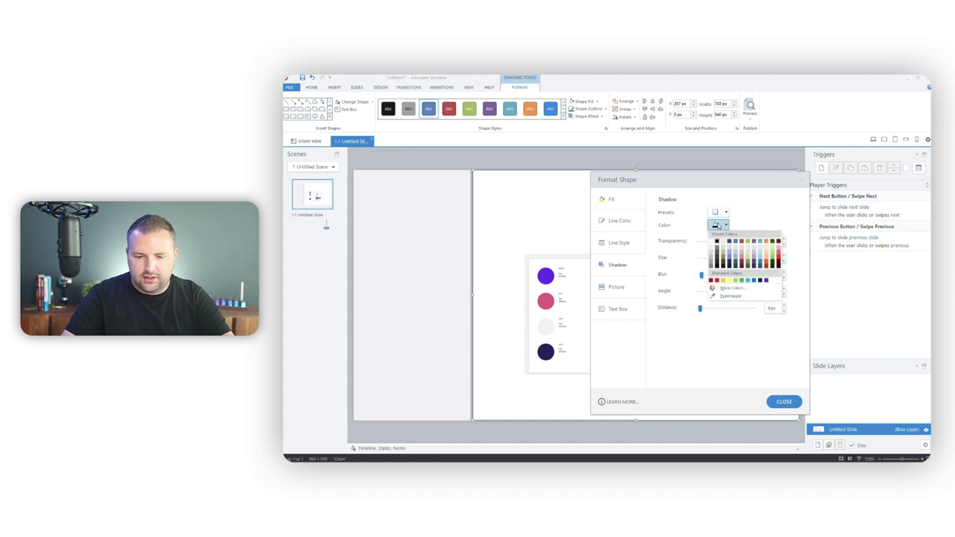
click(728, 296)
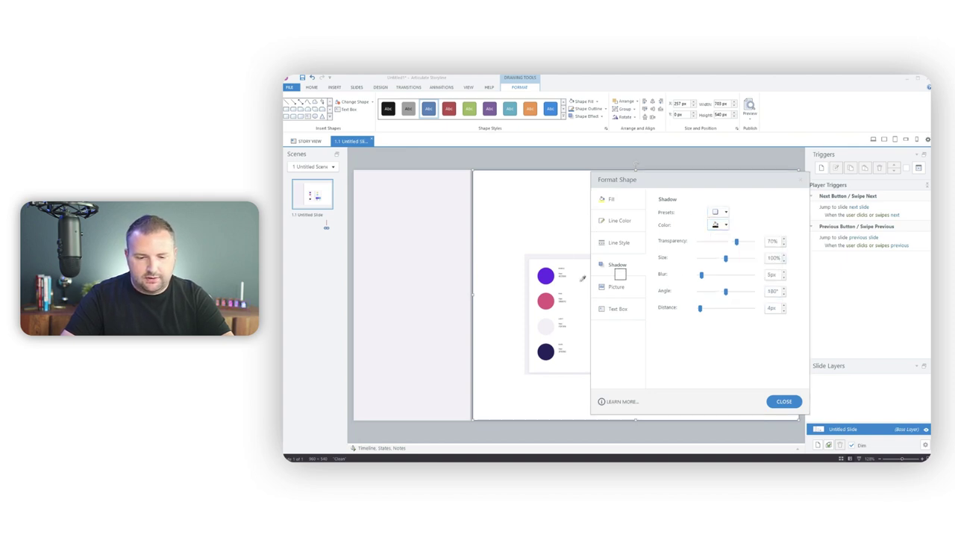
click(541, 280)
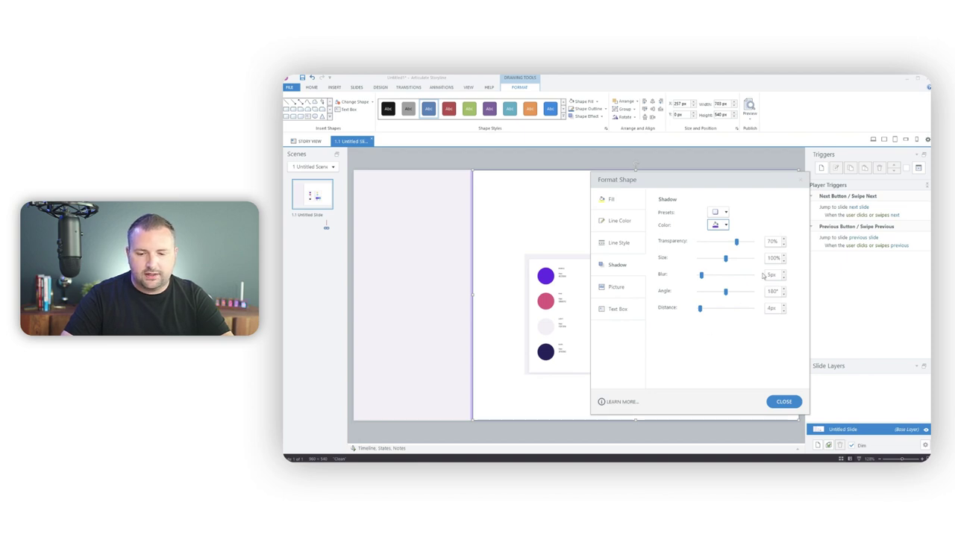
Soften the panel's purple shadow with a size of 104%, a blur of 100 px and a transparency of 81%
click(784, 255)
click(784, 255)
click(784, 255)
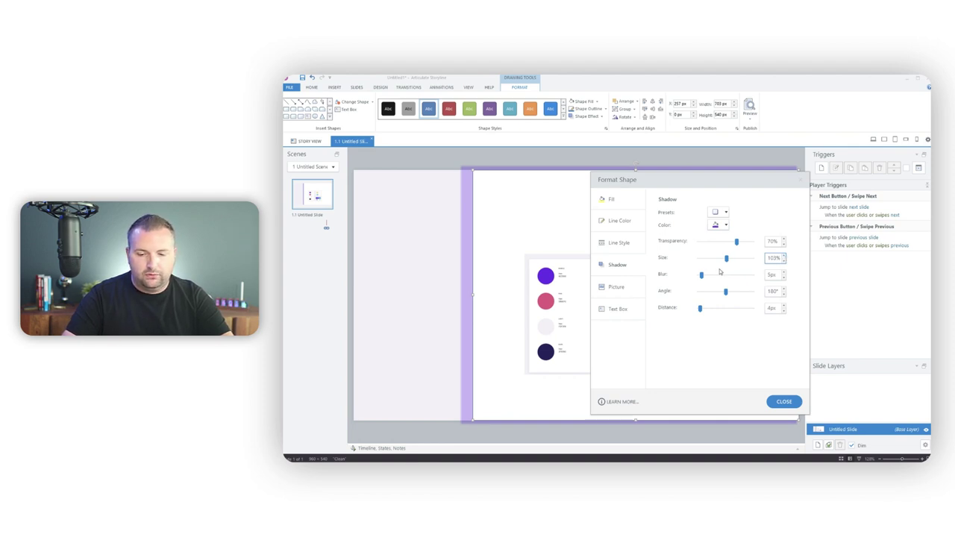
drag(703, 277, 771, 284)
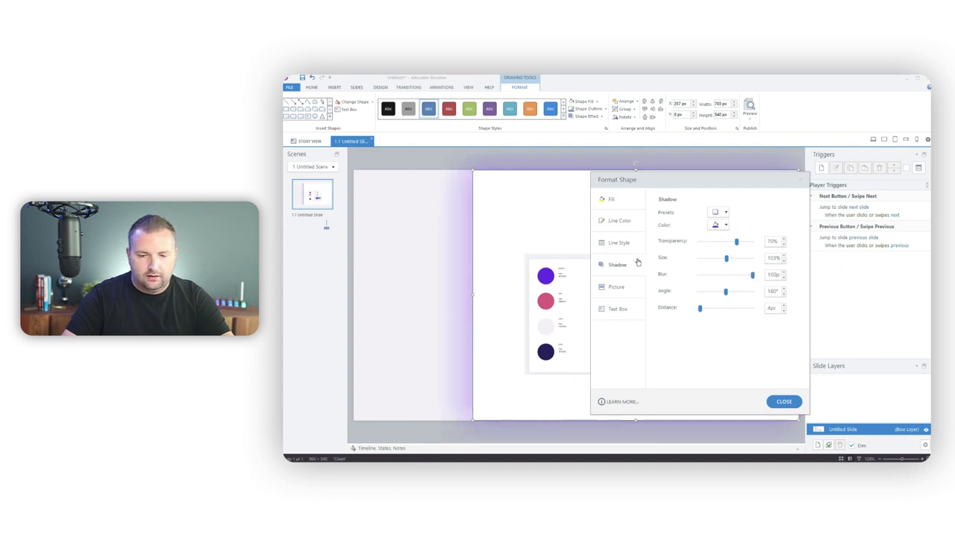
click(783, 256)
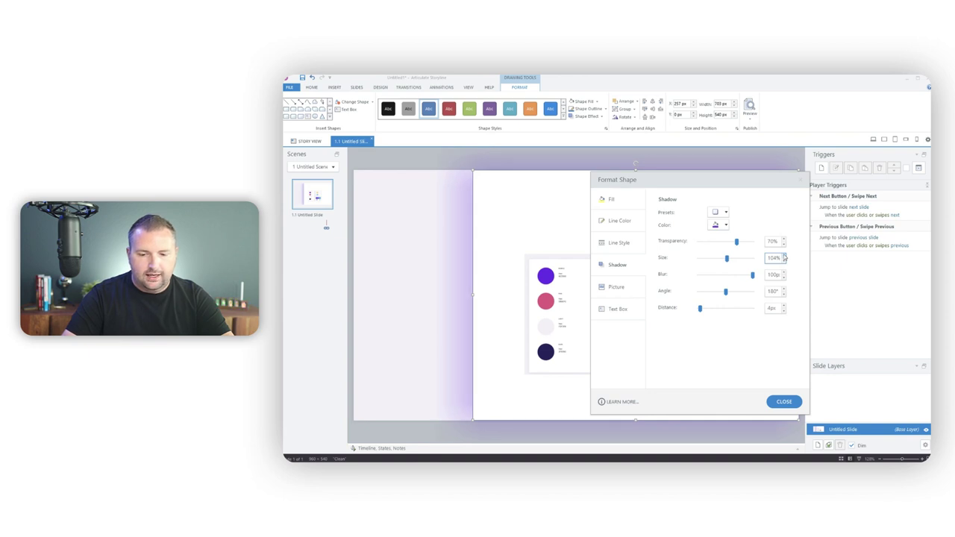
mouse_move(737, 243)
mouse_down()
mouse_move(710, 244)
mouse_move(742, 245)
mouse_up()
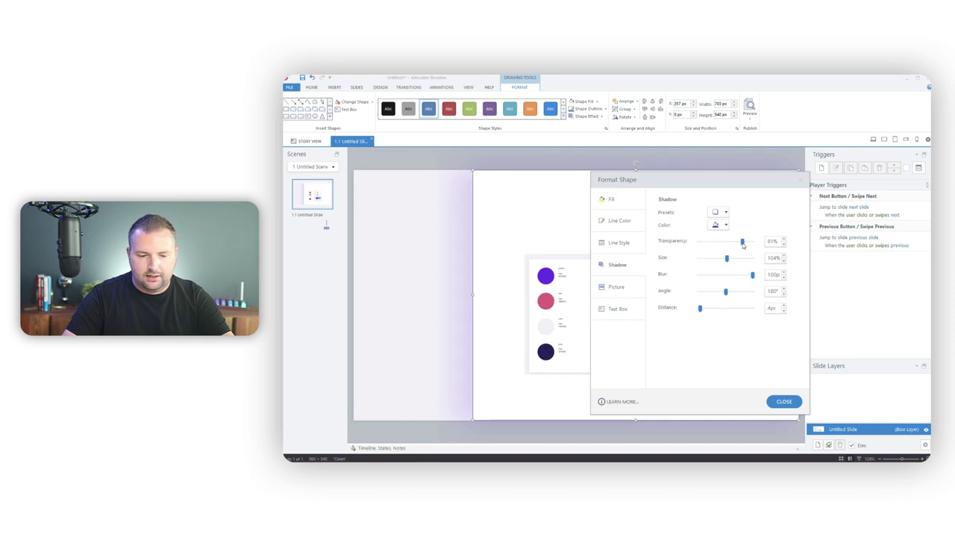
Set the white panel's shadow size to 103% and finish formatting the shape
click(783, 256)
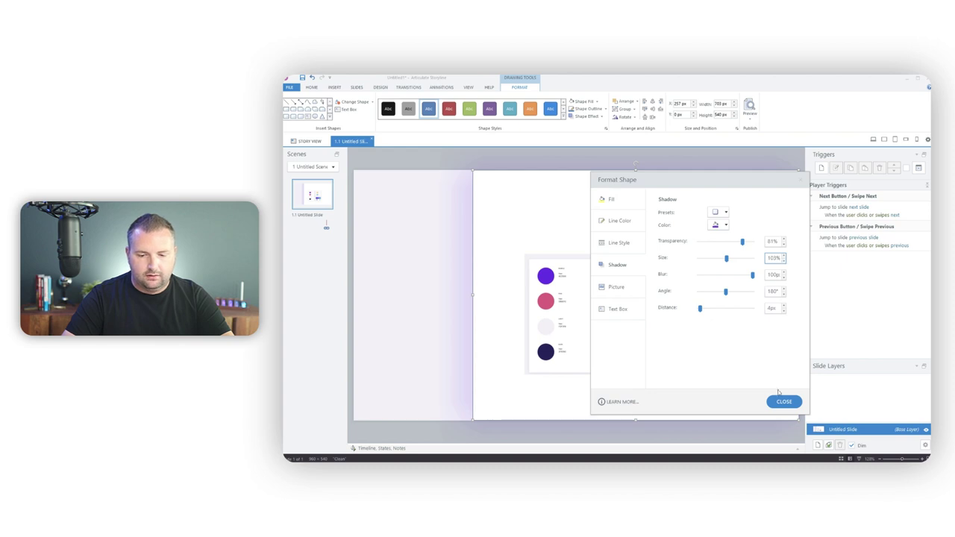
click(784, 402)
Compare the slide with the style guide in Acrobat Reader, and shrink the swatch picture to about 187 × 150 px in the white panel's lower-right corner
click(654, 316)
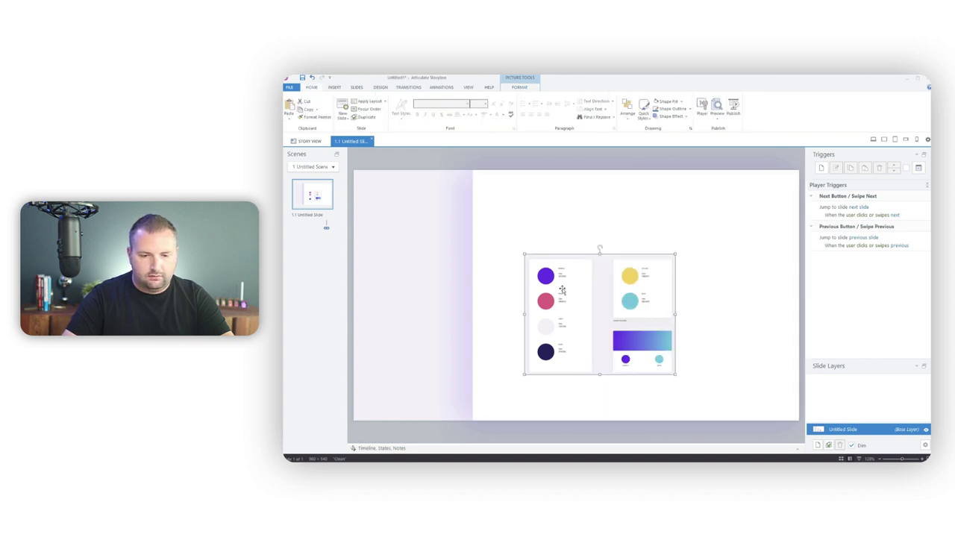
drag(569, 296, 641, 299)
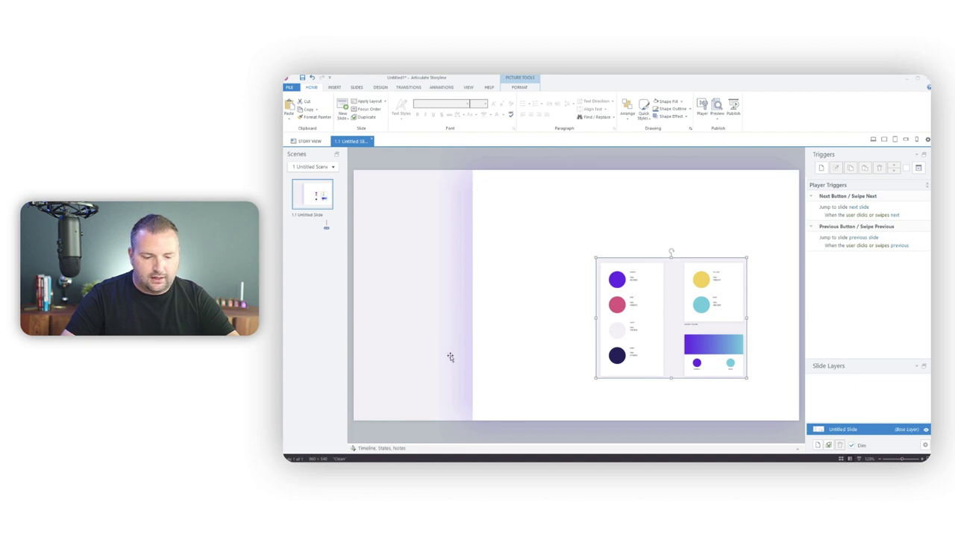
key(alt+Tab)
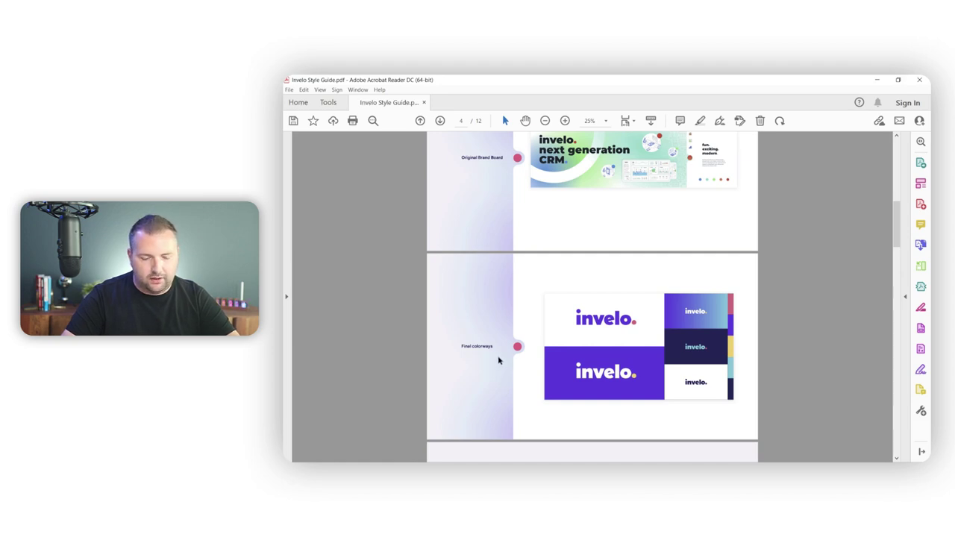
key(alt+Tab)
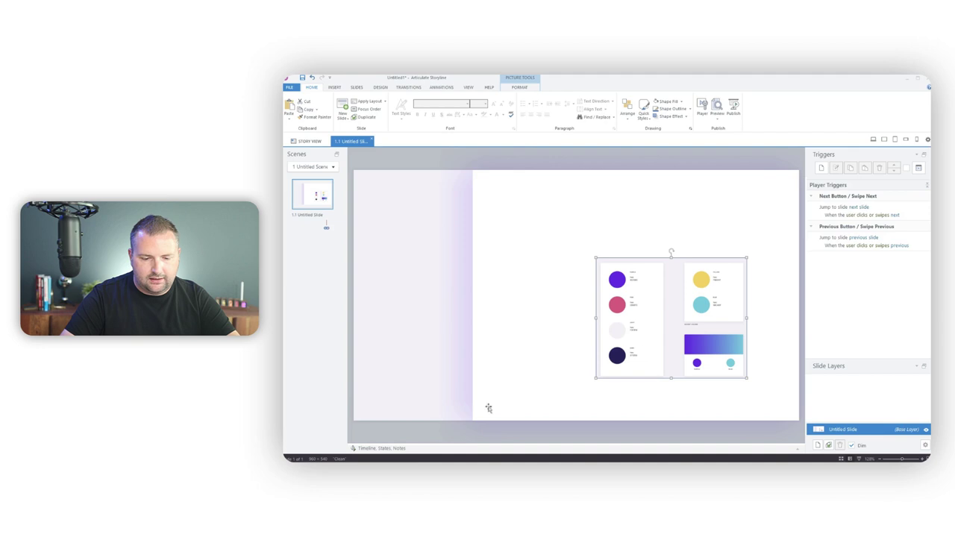
key(alt+Tab)
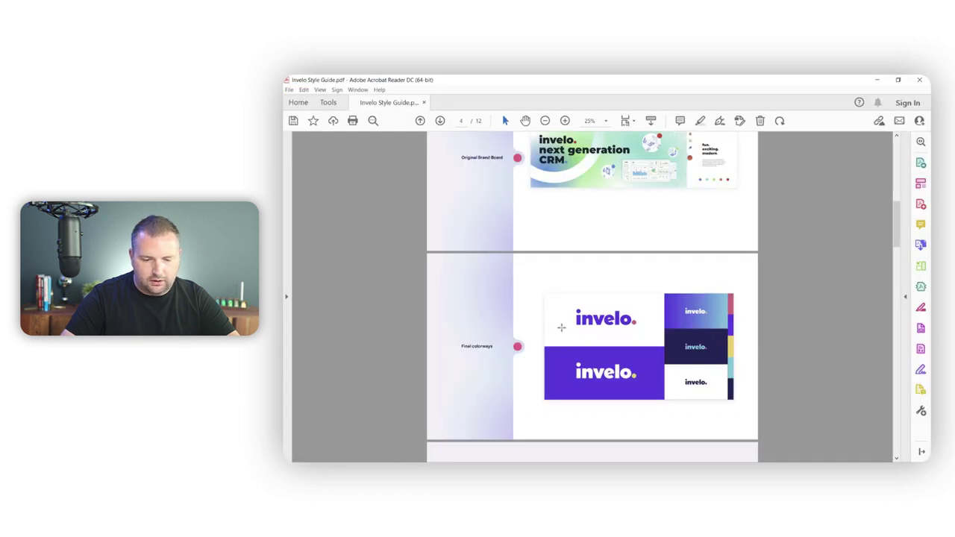
key(alt+Tab)
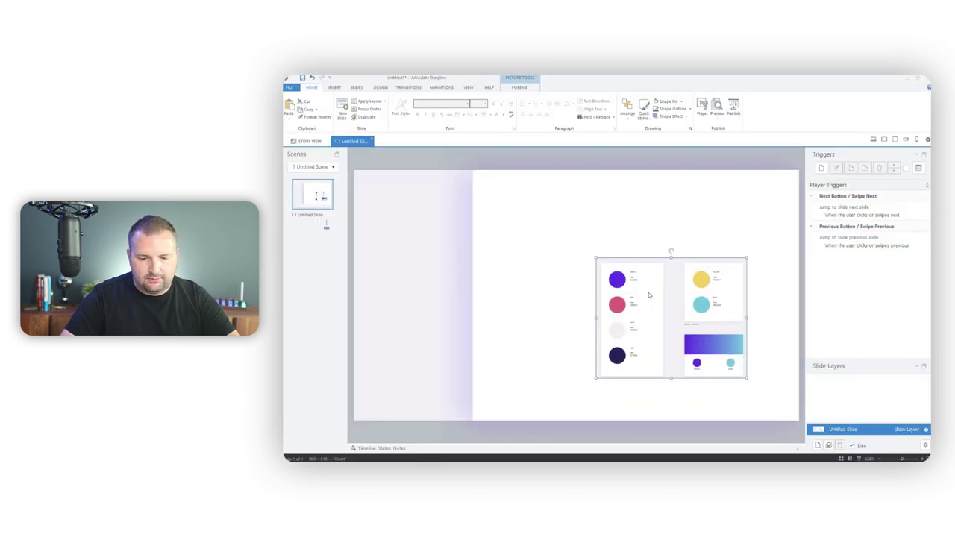
drag(747, 256, 683, 308)
drag(633, 344, 736, 385)
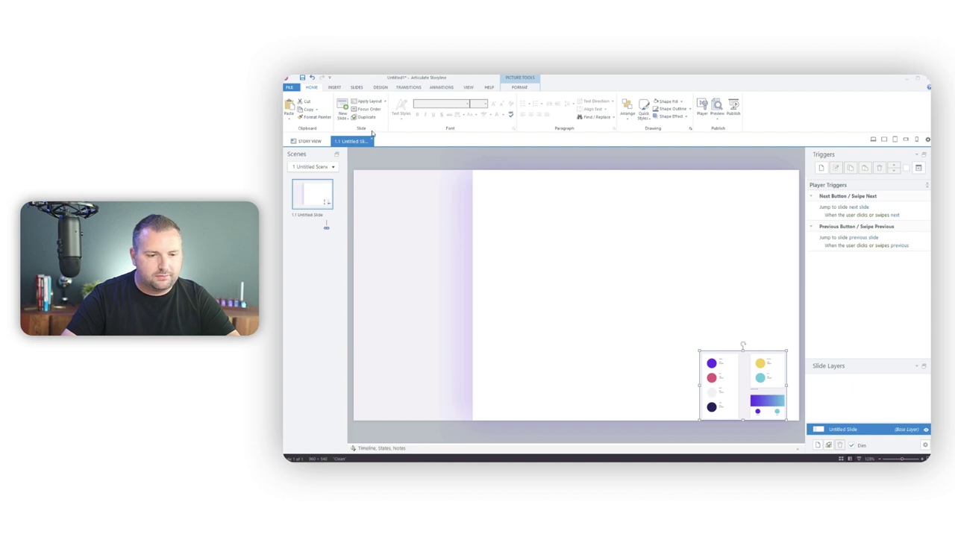
Insert the picture file Invelo Logo-Color from the Logos folder onto the slide
click(334, 88)
click(437, 112)
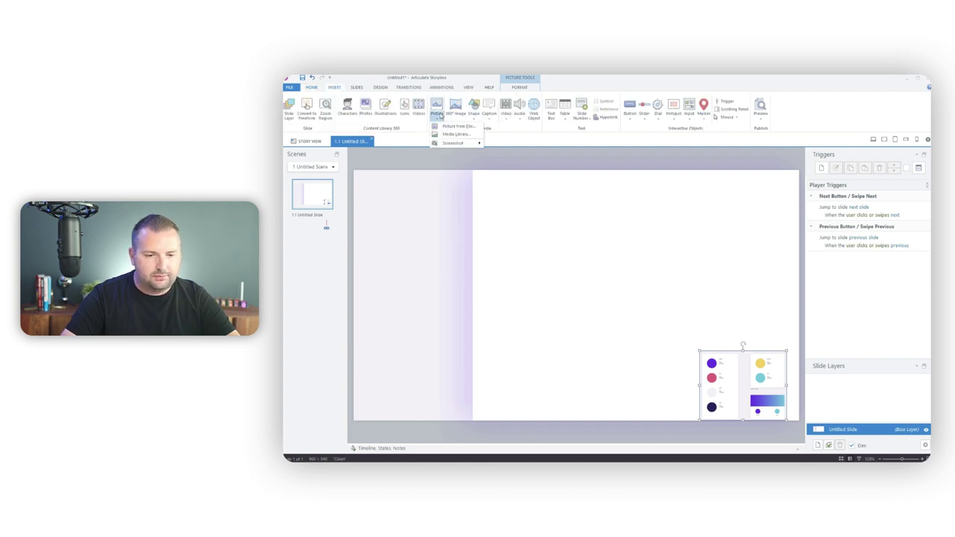
click(445, 130)
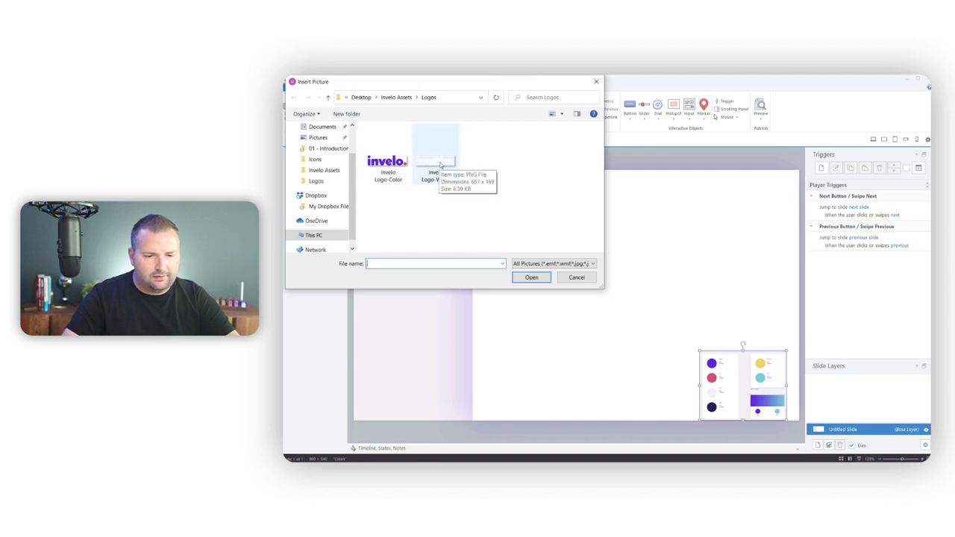
click(388, 171)
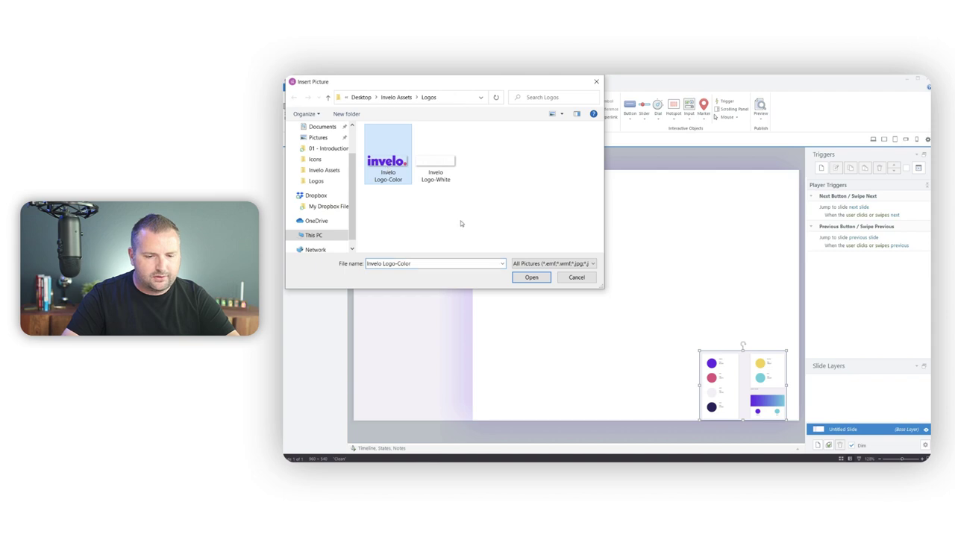
click(530, 277)
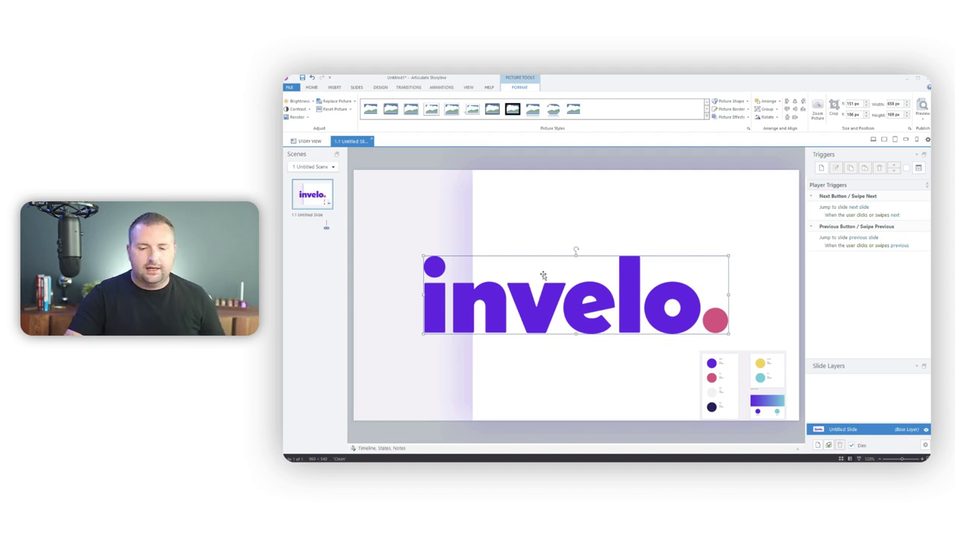
Shrink the logo to about 154 × 40 px and place it vertically centered in the light strip beside the white panel
drag(728, 256, 601, 360)
key(alt+Tab)
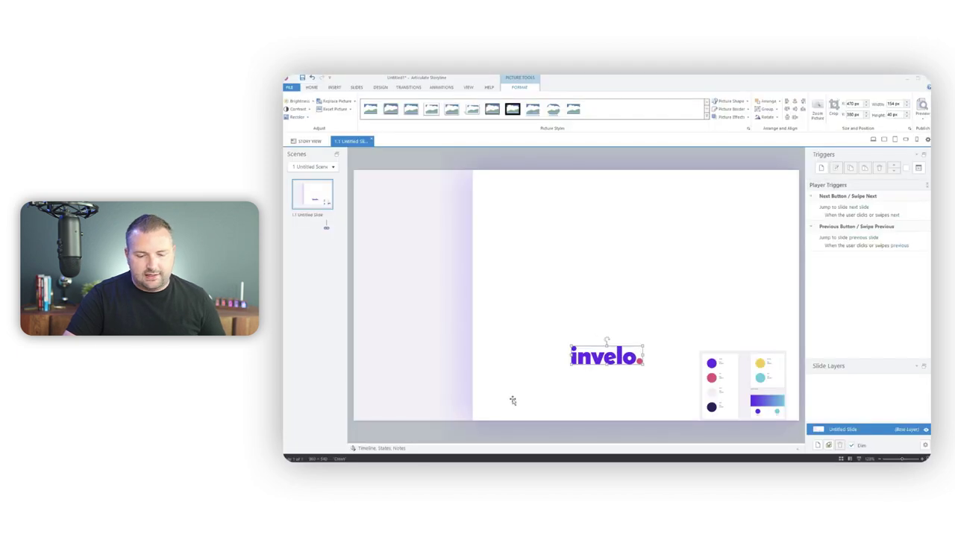
drag(622, 356, 433, 295)
drag(435, 296, 435, 297)
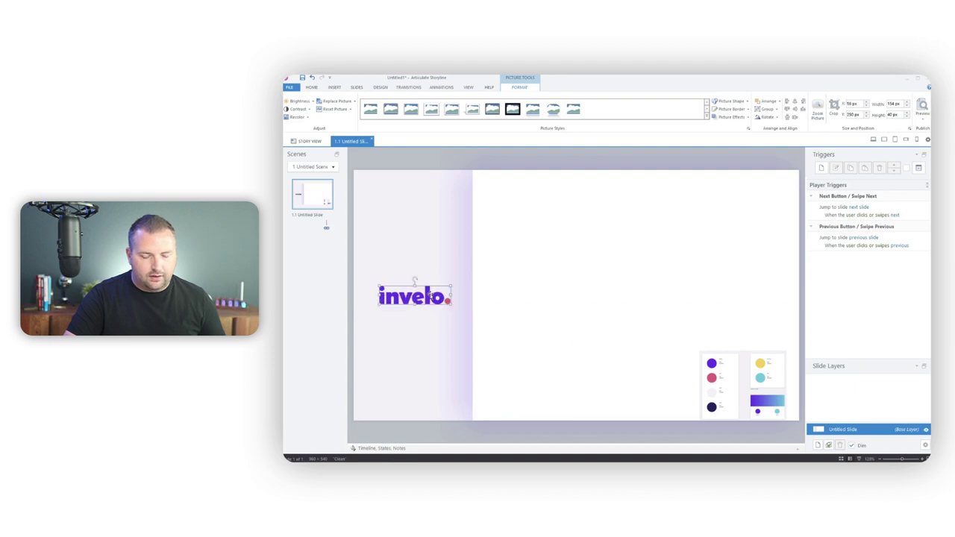
click(499, 161)
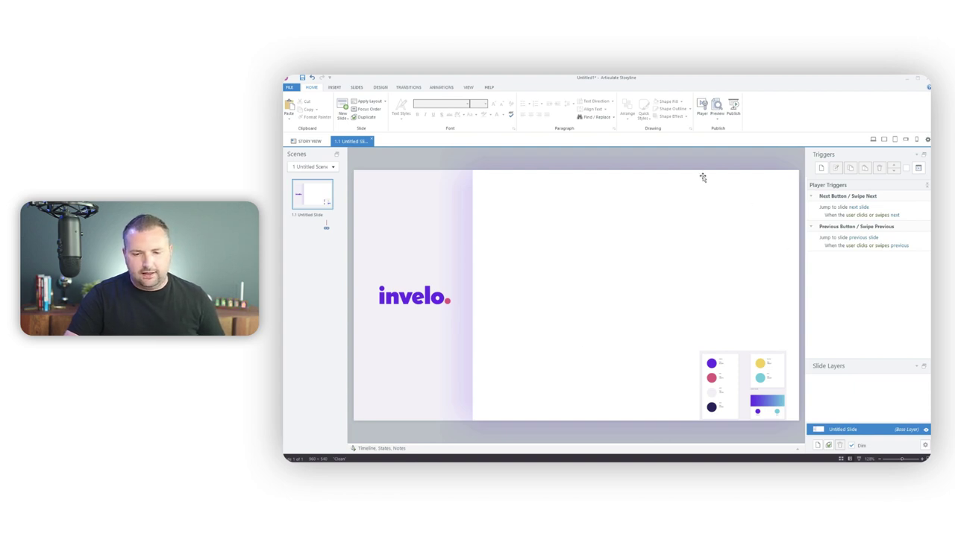
Move the color swatch picture off the white panel into the light strip, just below the logo
drag(720, 393, 434, 362)
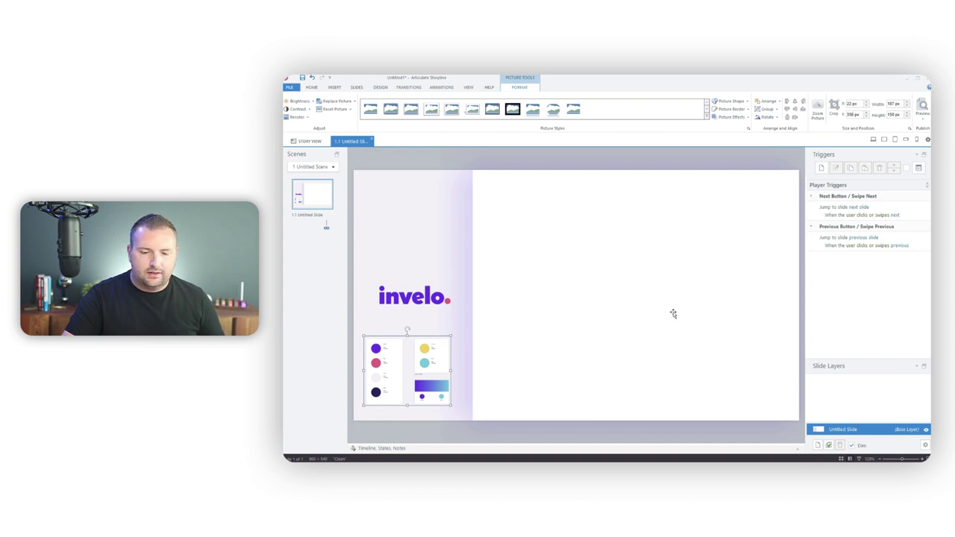
click(664, 230)
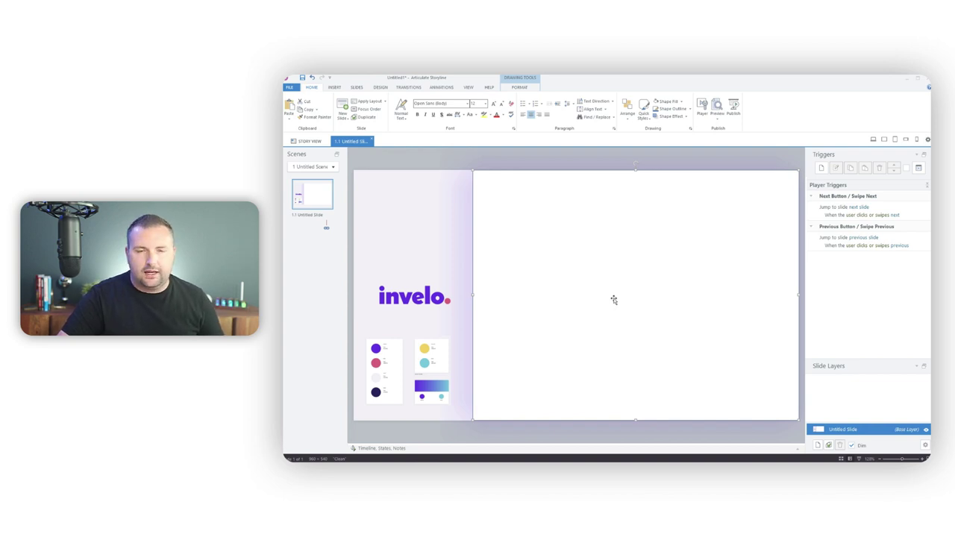
click(451, 161)
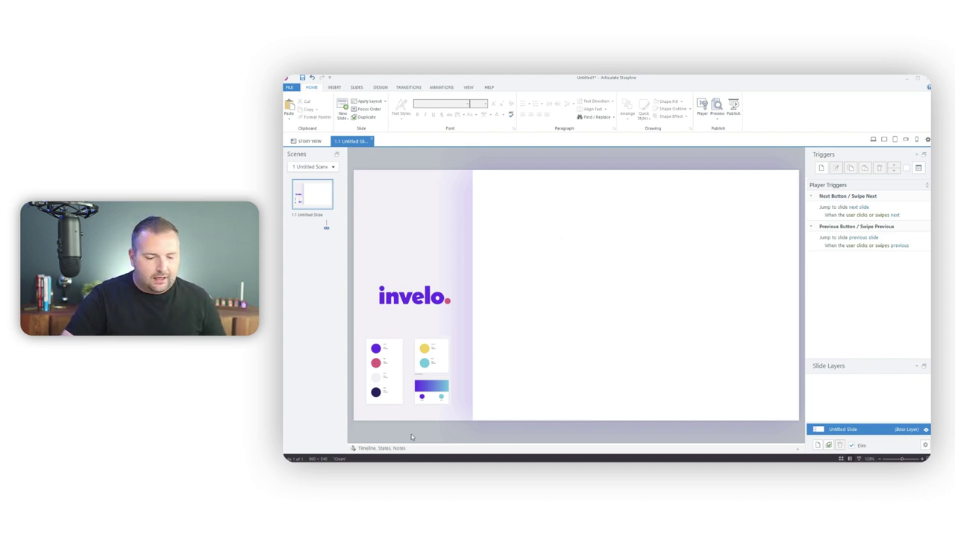
Switch to the style guide in Acrobat Reader, examine the ring graphic on its cover page, and return to Storyline
key(alt+Tab)
scroll(539, 321, up, 3)
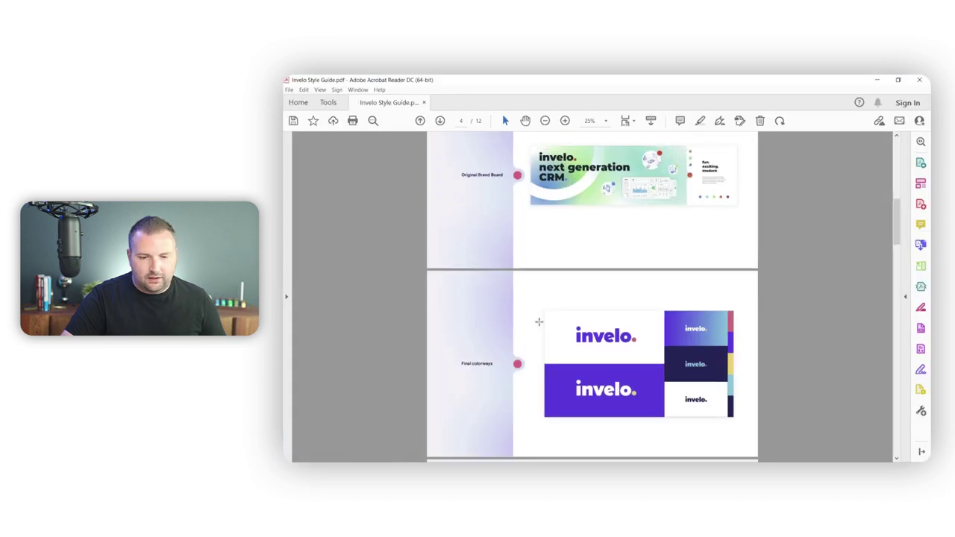
scroll(538, 321, up, 10)
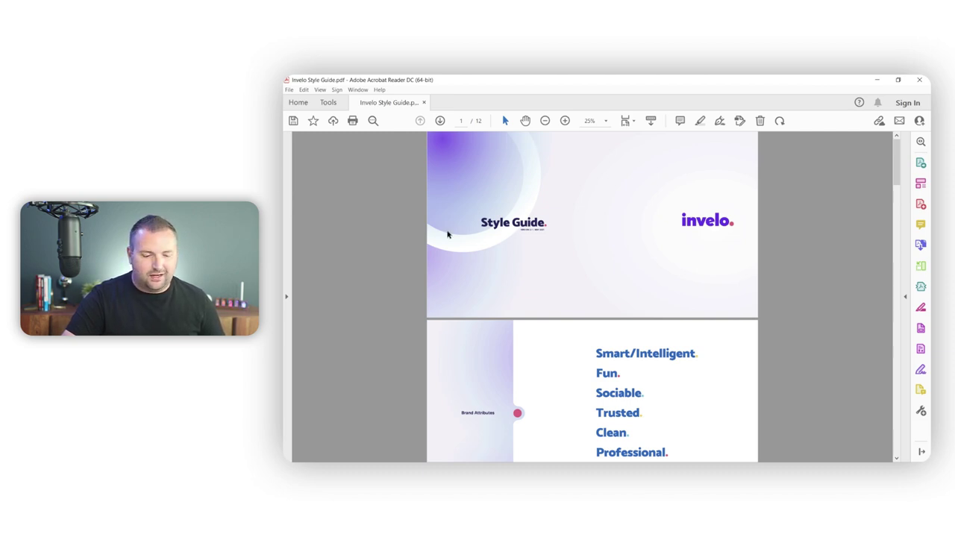
key(alt+Tab)
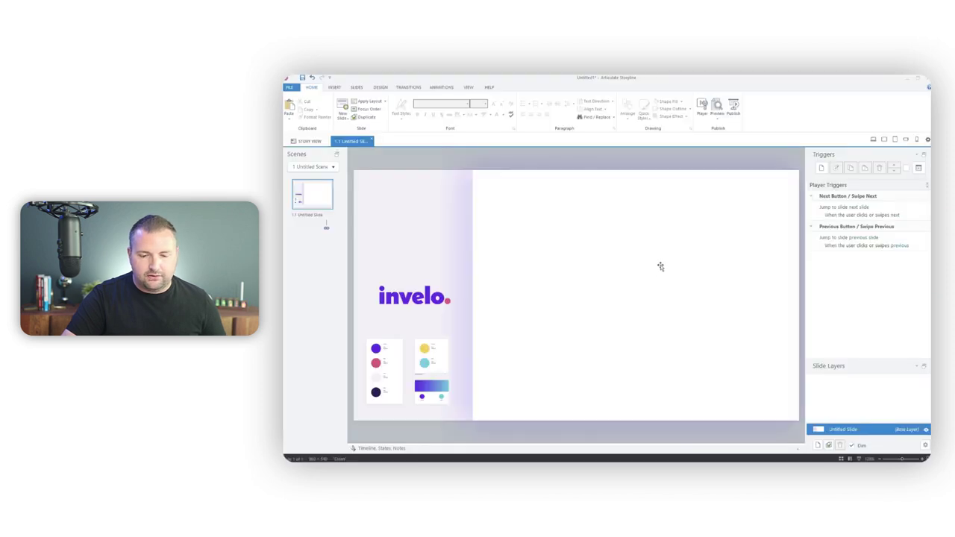
Draw a donut shape about 537 × 537 px that overhangs the slide's lower-right corner
click(881, 460)
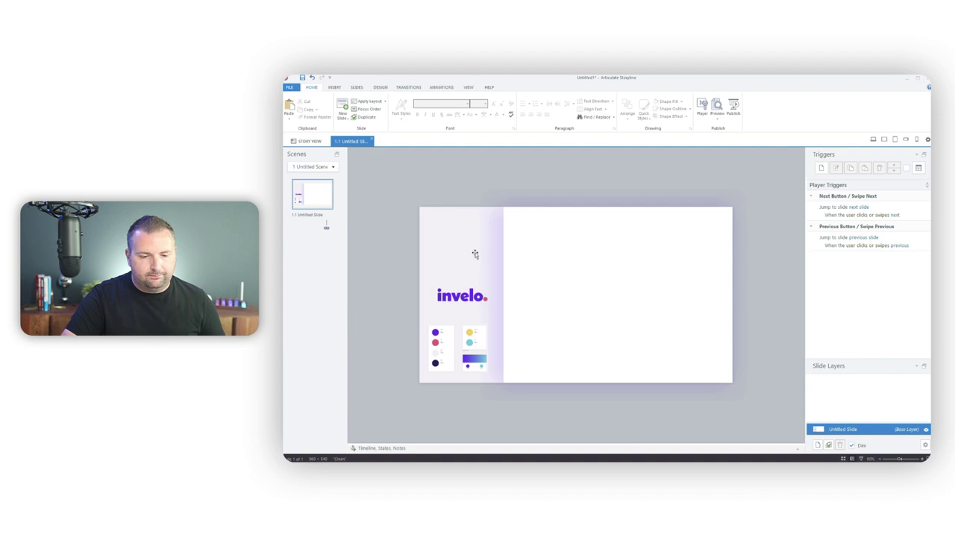
click(463, 350)
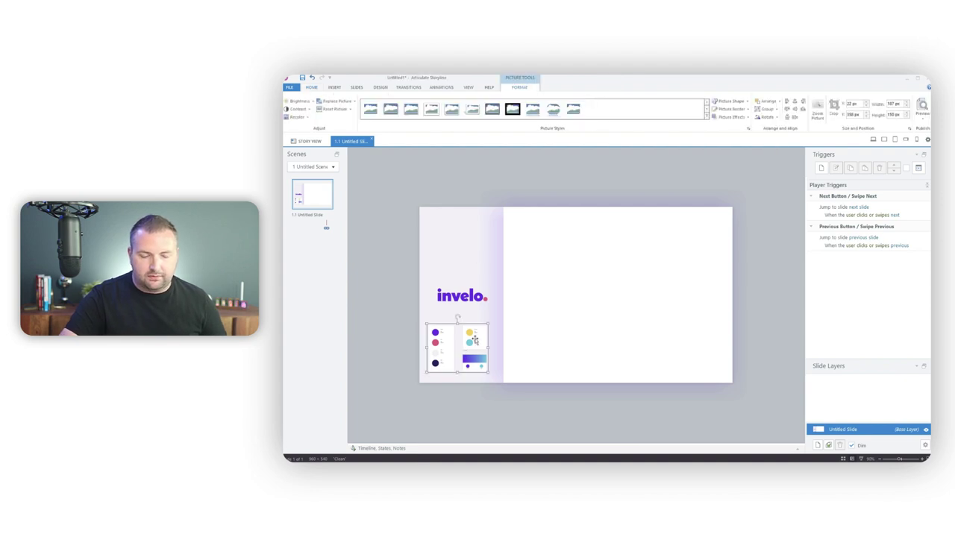
click(486, 168)
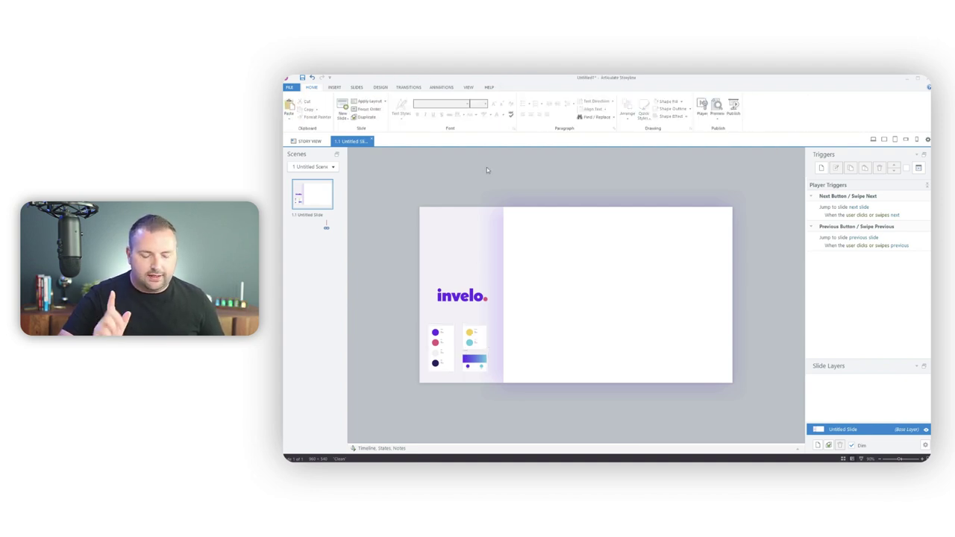
click(334, 87)
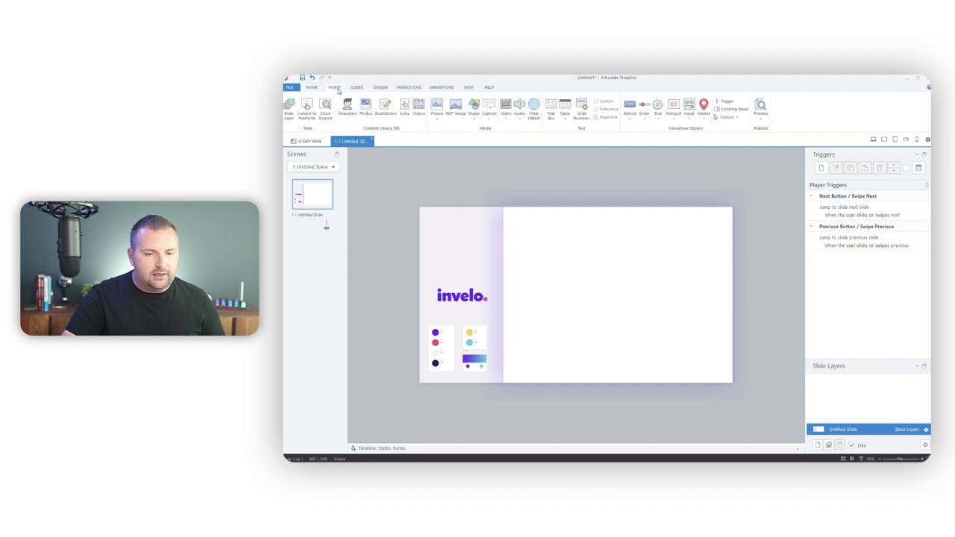
click(475, 114)
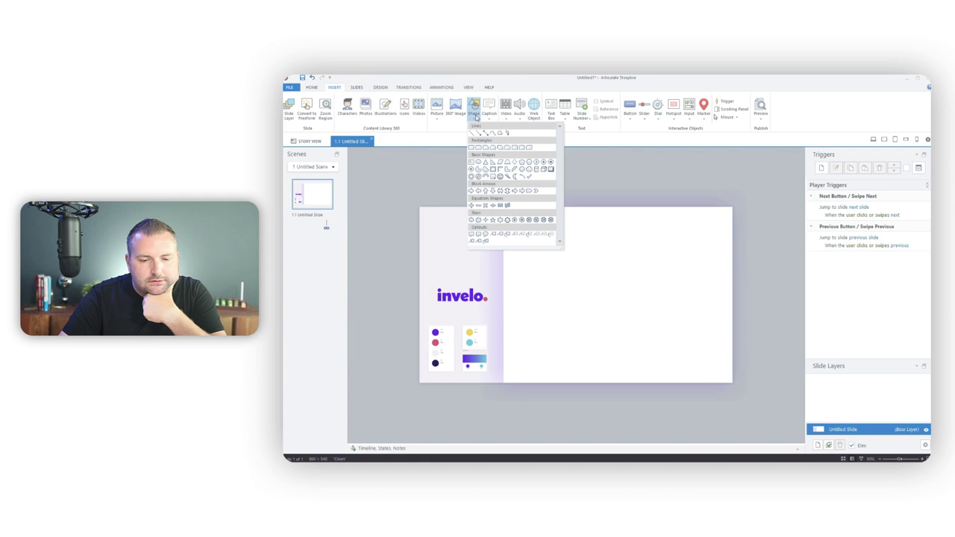
click(472, 177)
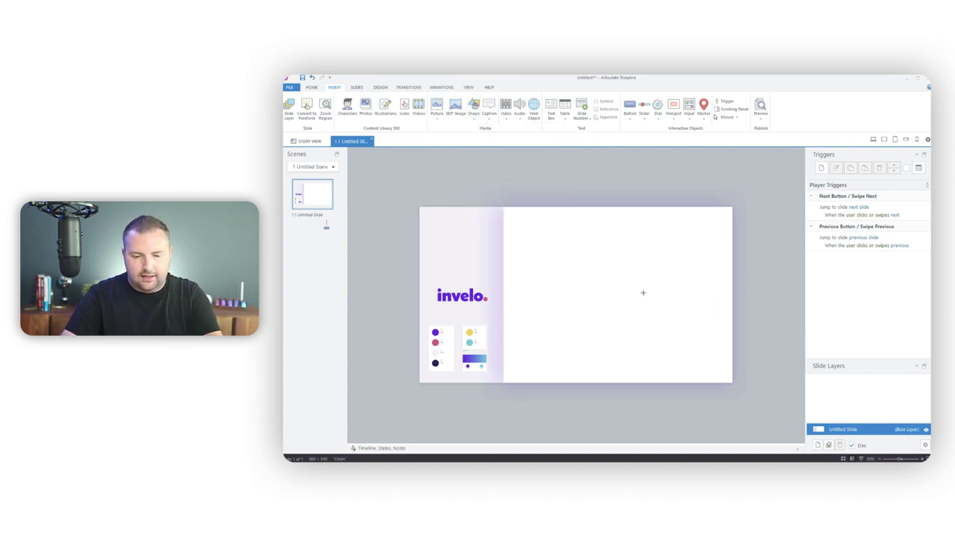
mouse_move(645, 298)
mouse_down()
mouse_move(724, 372)
mouse_move(794, 414)
mouse_move(811, 438)
mouse_up()
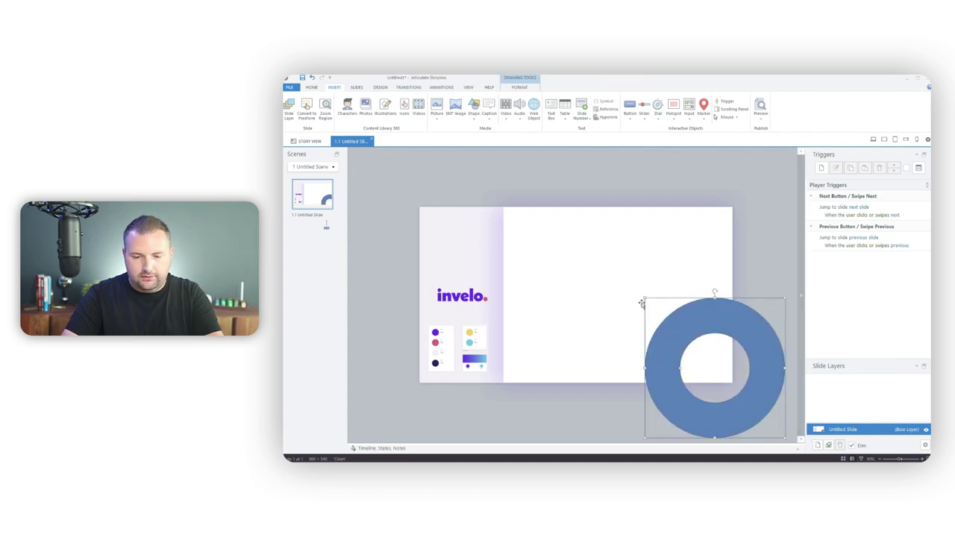
drag(635, 291, 589, 263)
drag(656, 302, 674, 309)
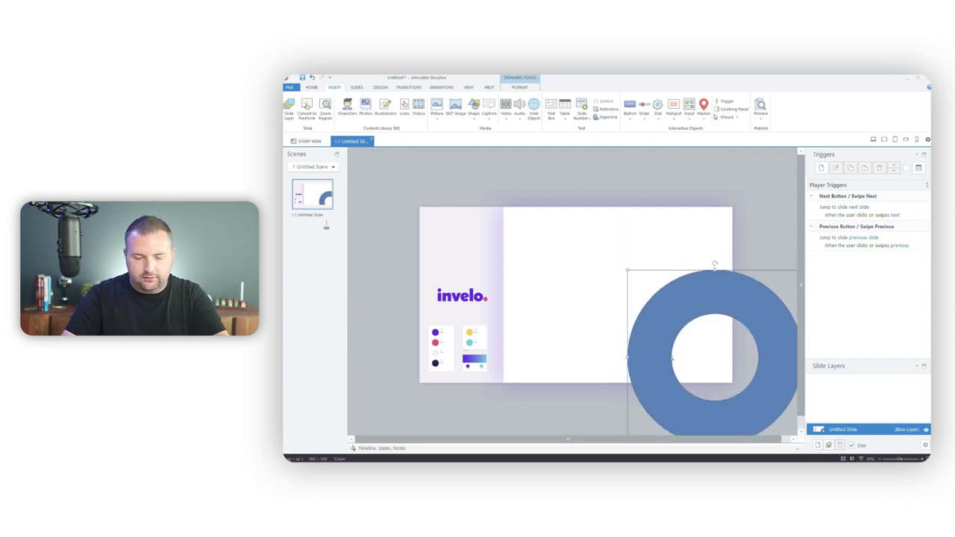
Thin the donut's ring by widening its hole, and compare it with the ring on the style guide's cover
key(Escape)
drag(649, 353, 649, 355)
click(595, 406)
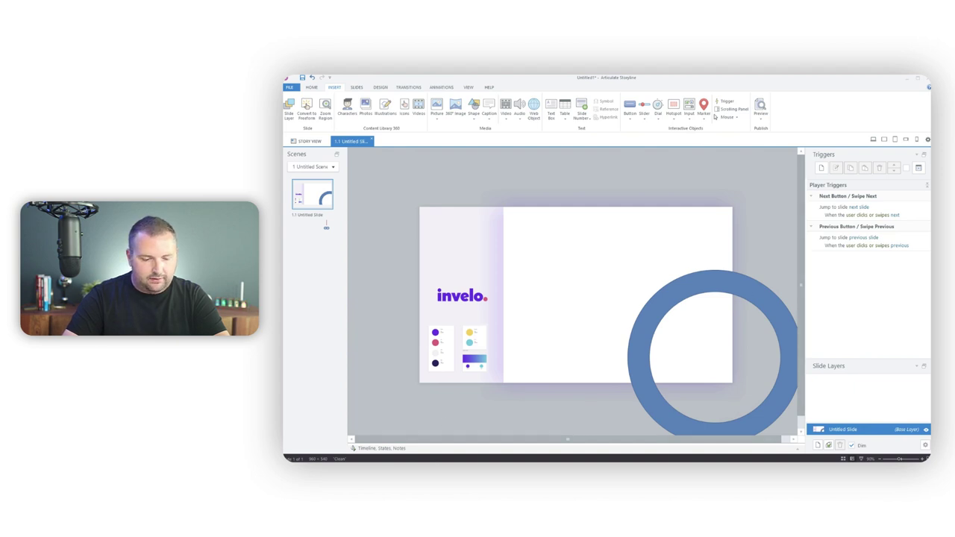
key(alt+Tab)
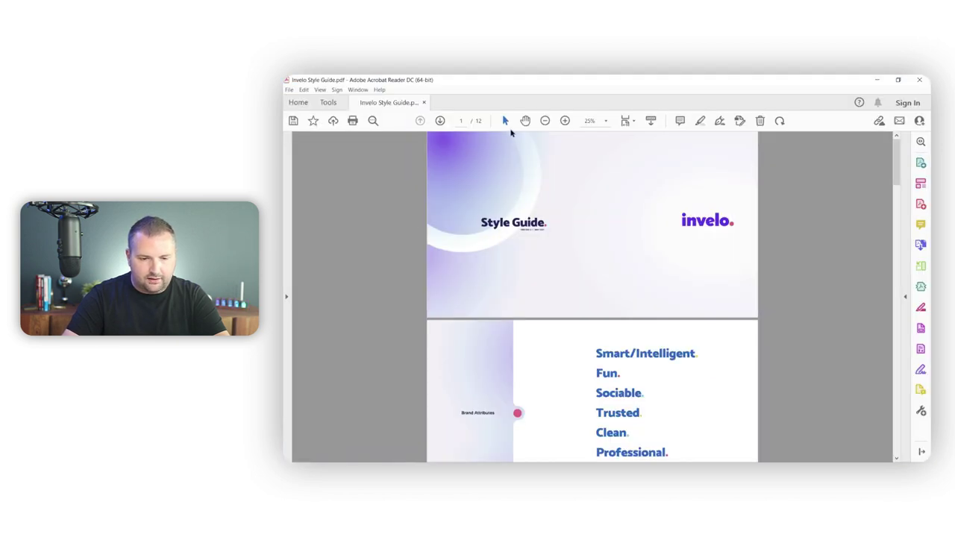
key(alt+Tab)
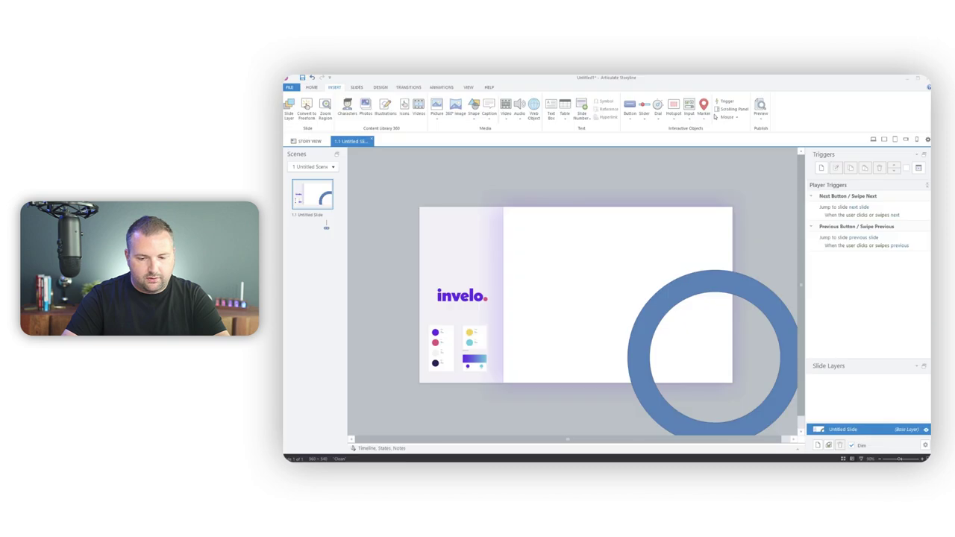
Fill the ring with the pink sampled from the color swatch picture and remove its outline
click(661, 311)
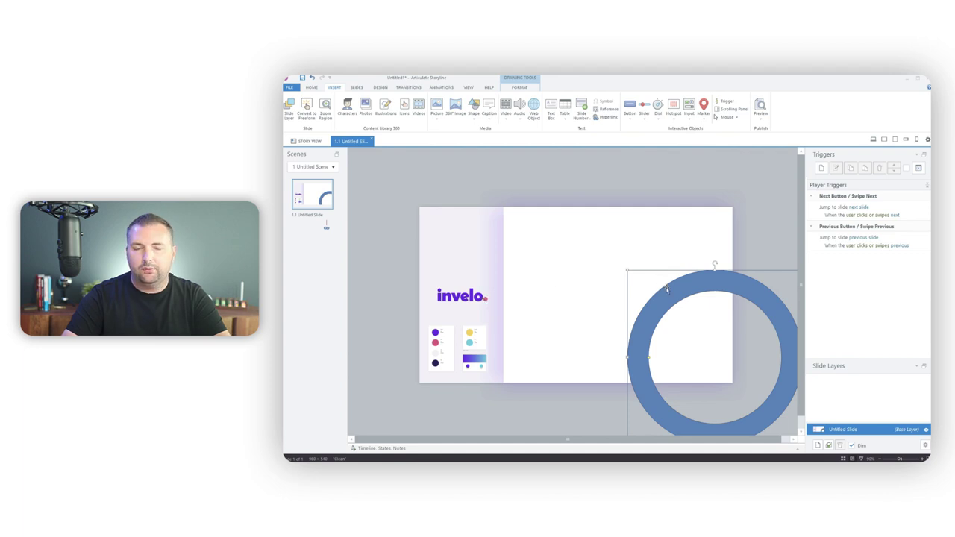
click(519, 87)
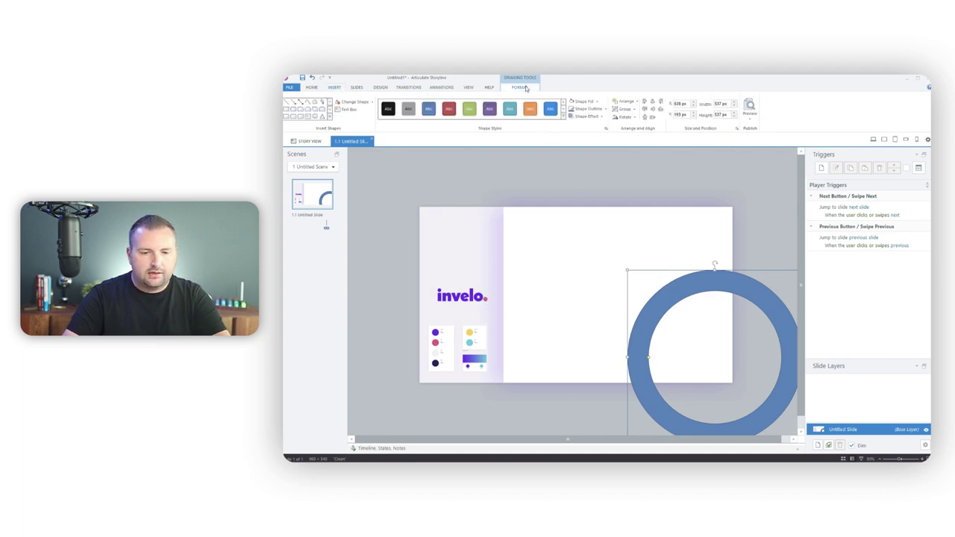
click(597, 102)
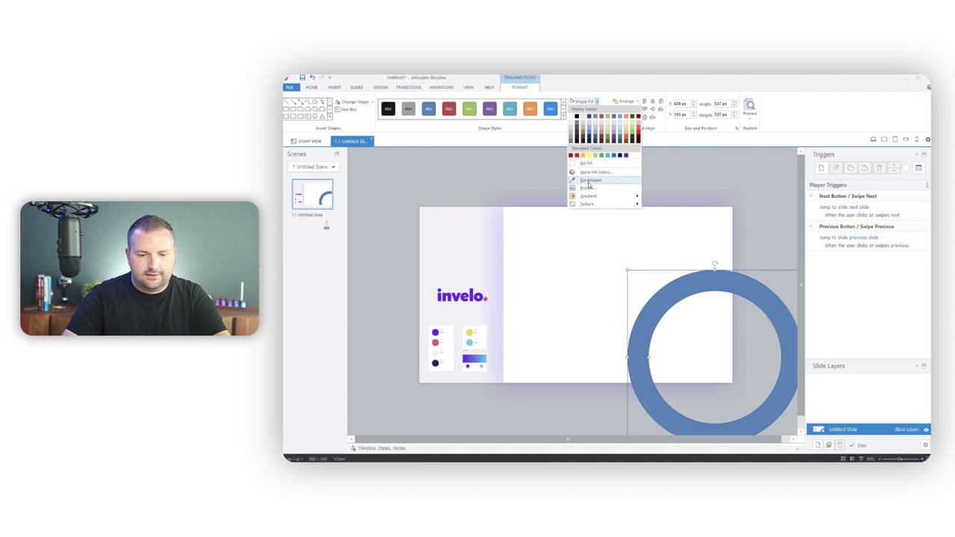
click(591, 180)
click(435, 342)
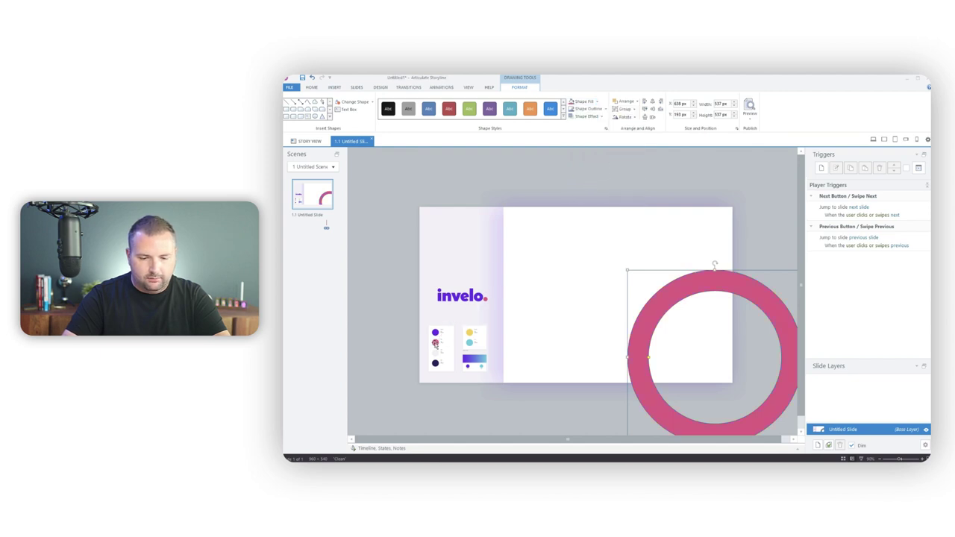
click(597, 109)
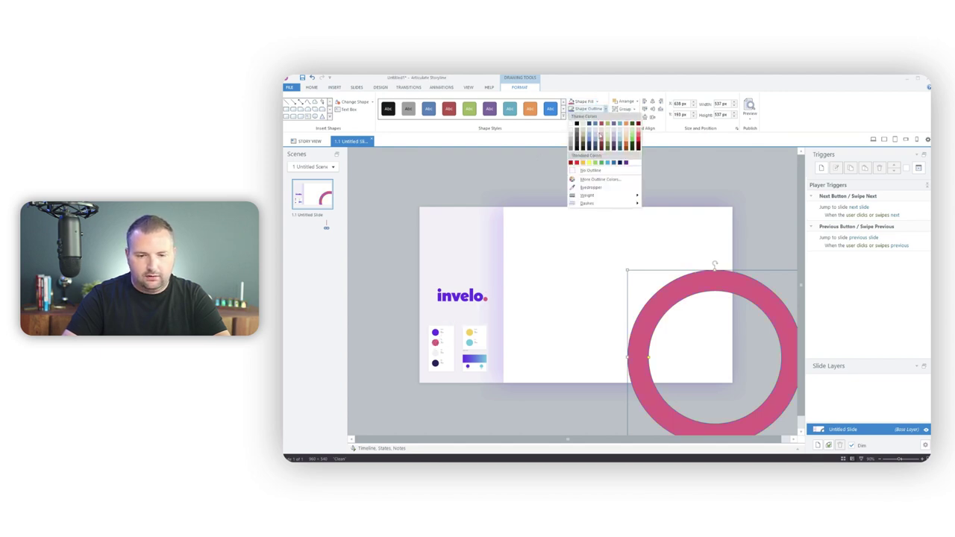
click(592, 172)
click(490, 180)
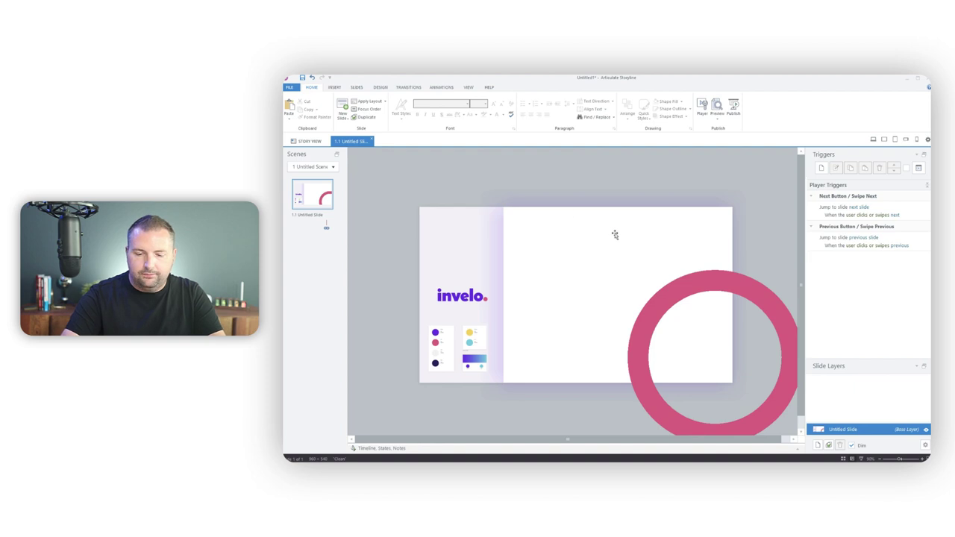
Set the ring's solid fill to 95% transparency
click(678, 288)
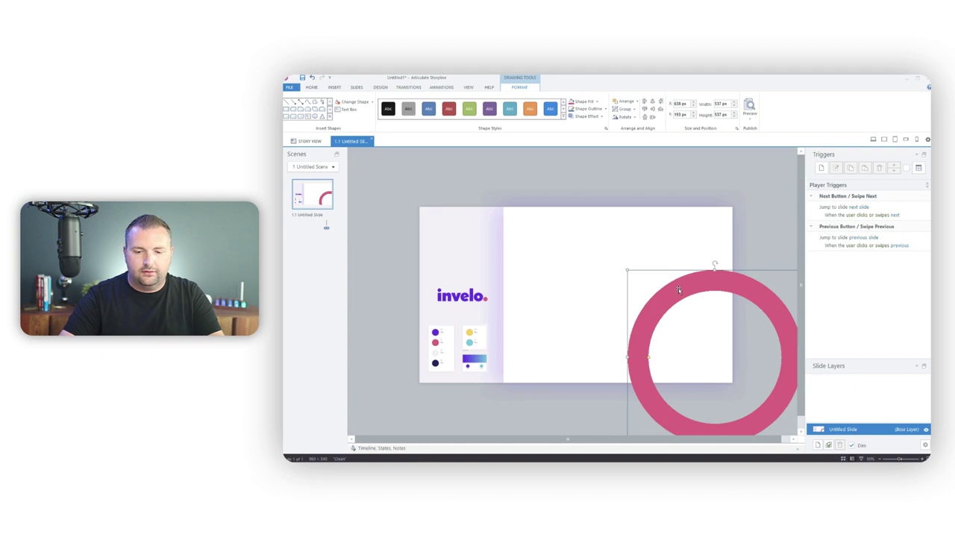
right_click(678, 289)
click(711, 457)
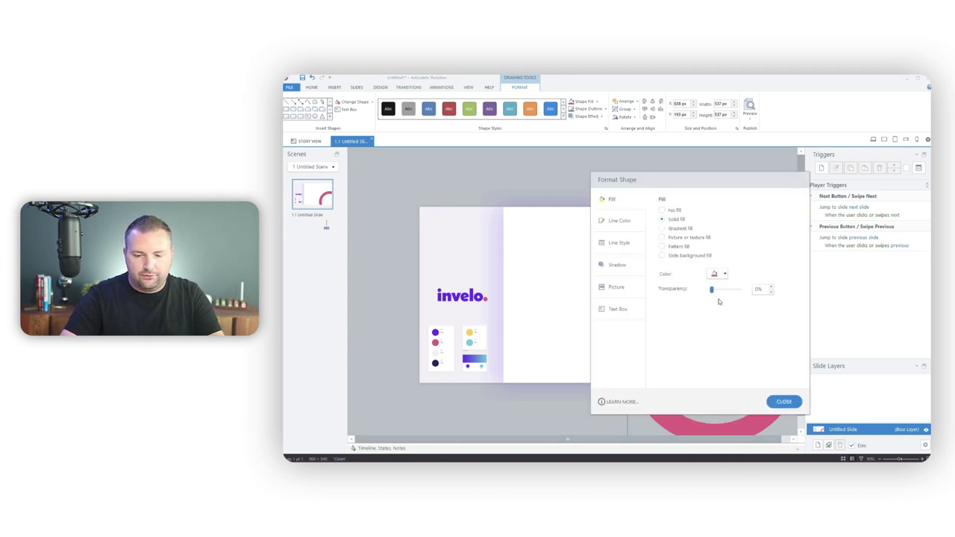
drag(758, 182, 545, 184)
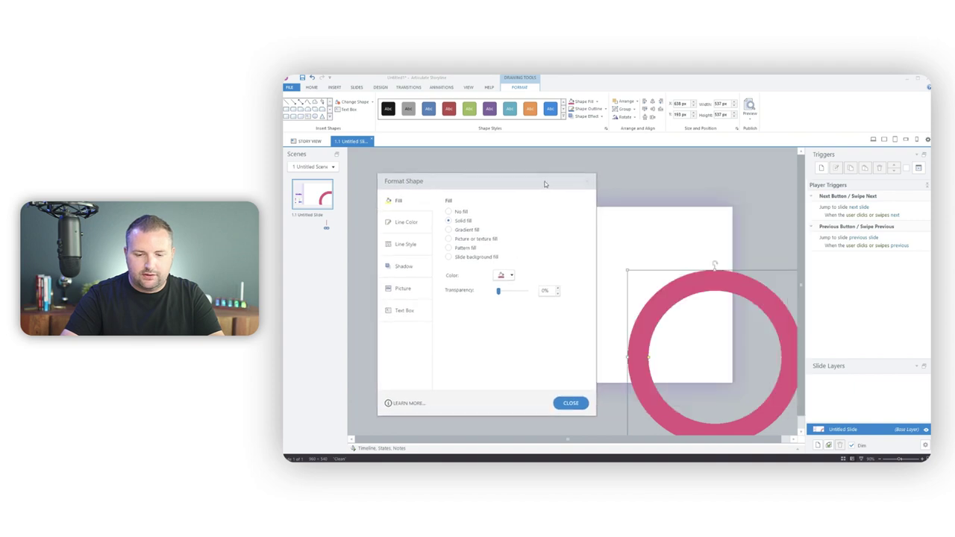
drag(499, 292, 526, 295)
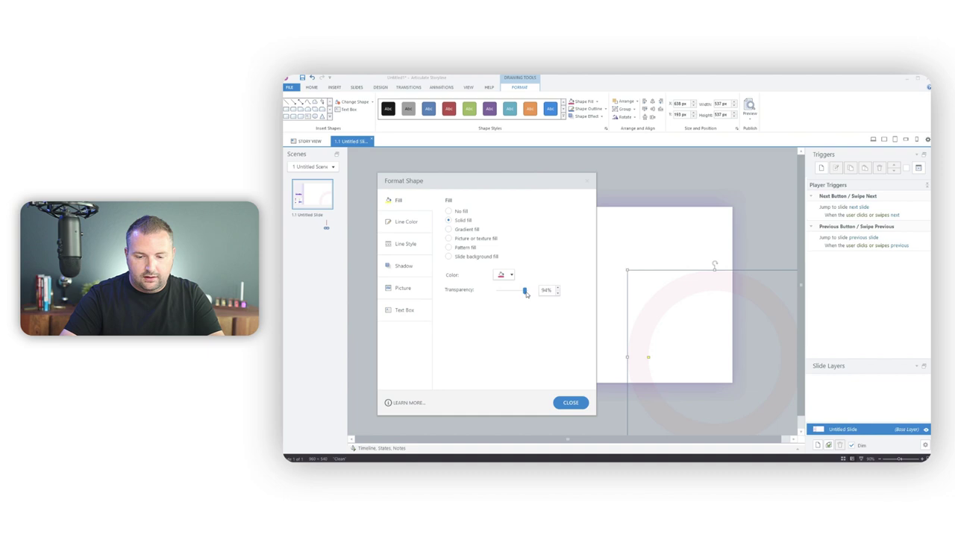
click(558, 290)
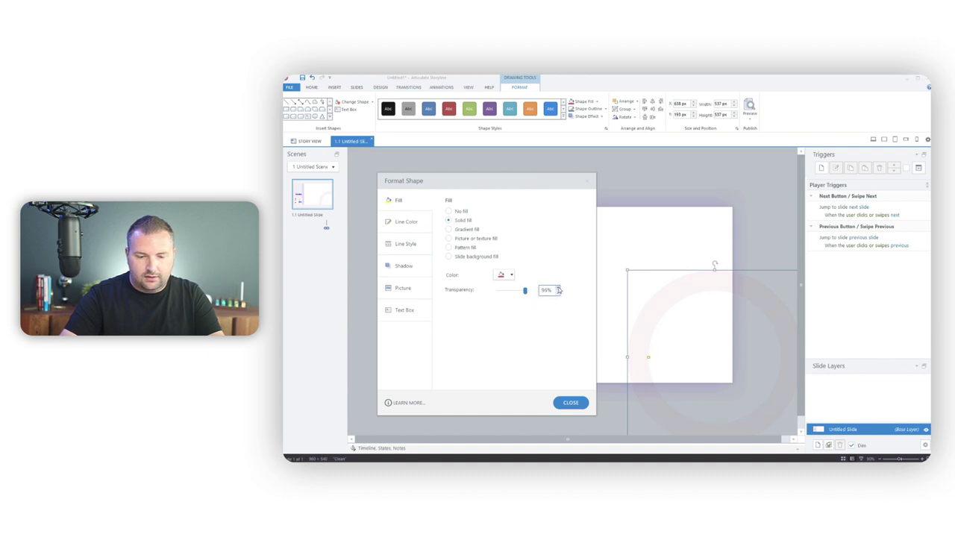
click(574, 401)
click(744, 179)
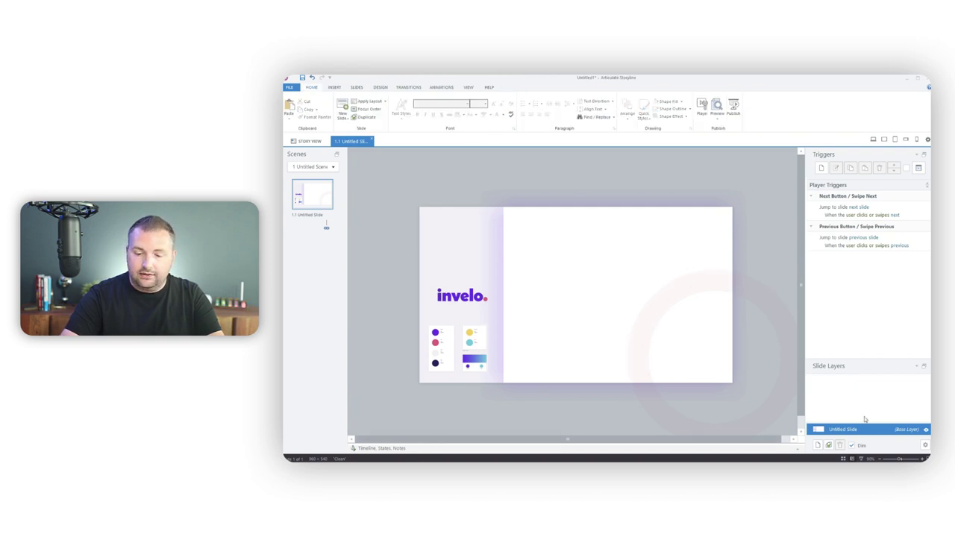
Add a text box across the white panel reading "Getting Started with Investing"
scroll(572, 291, up, 2)
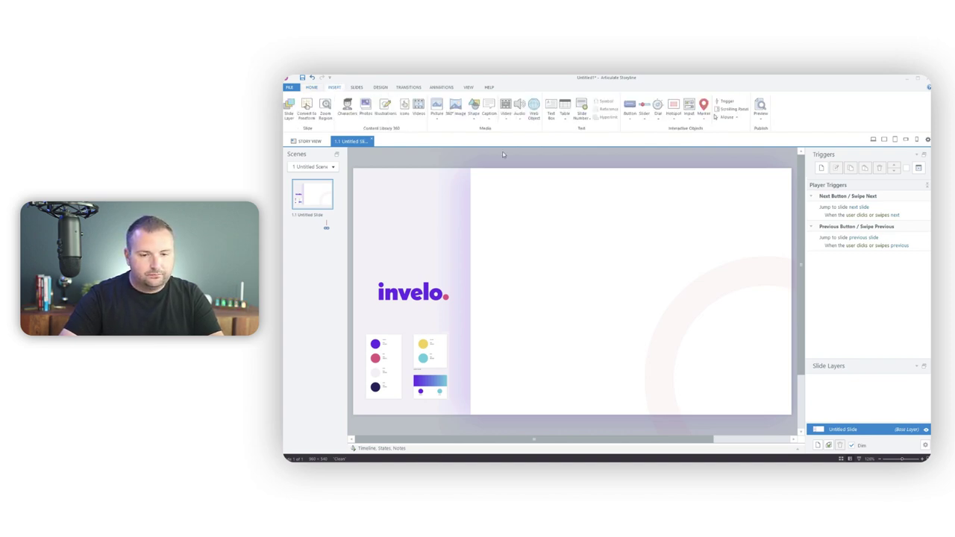
click(552, 108)
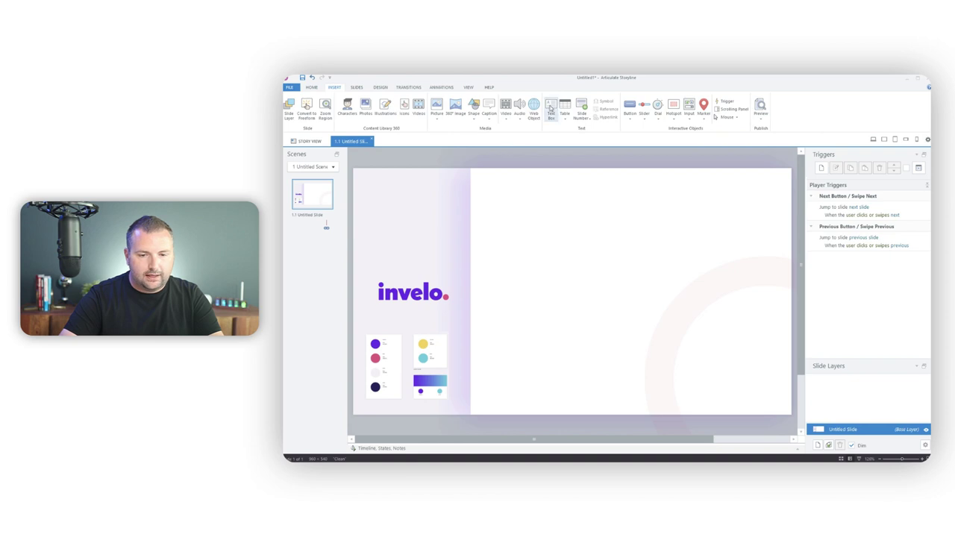
click(501, 266)
drag(692, 343, 744, 378)
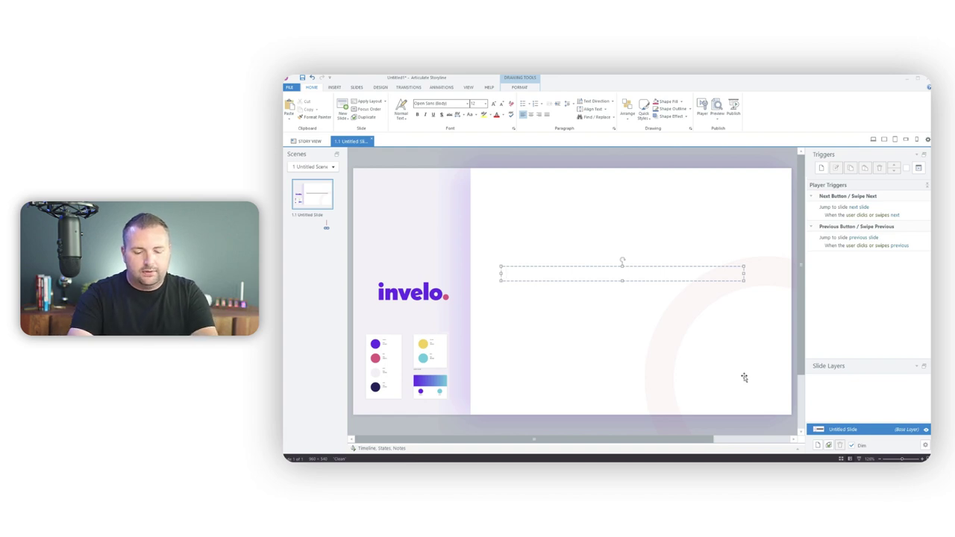
text(Getting Sta)
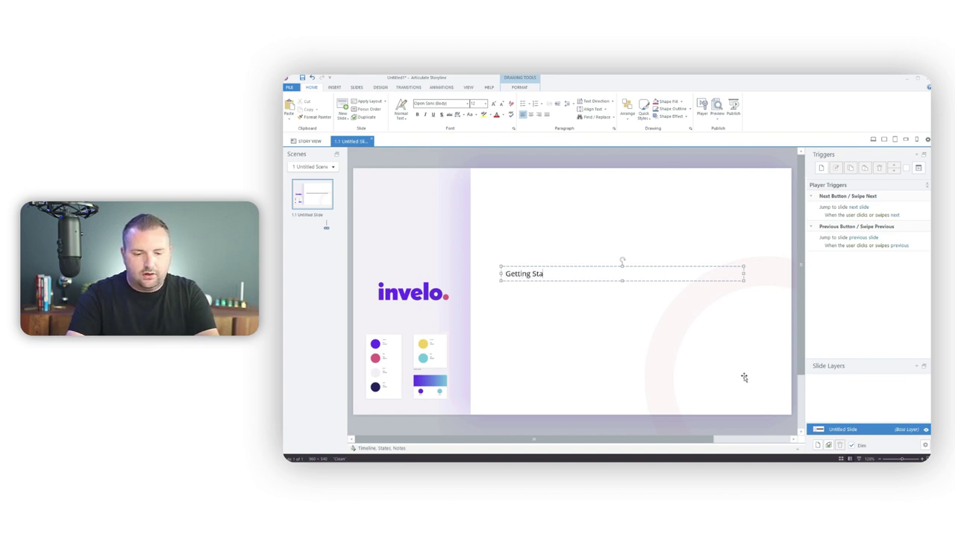
text(rted with Investing)
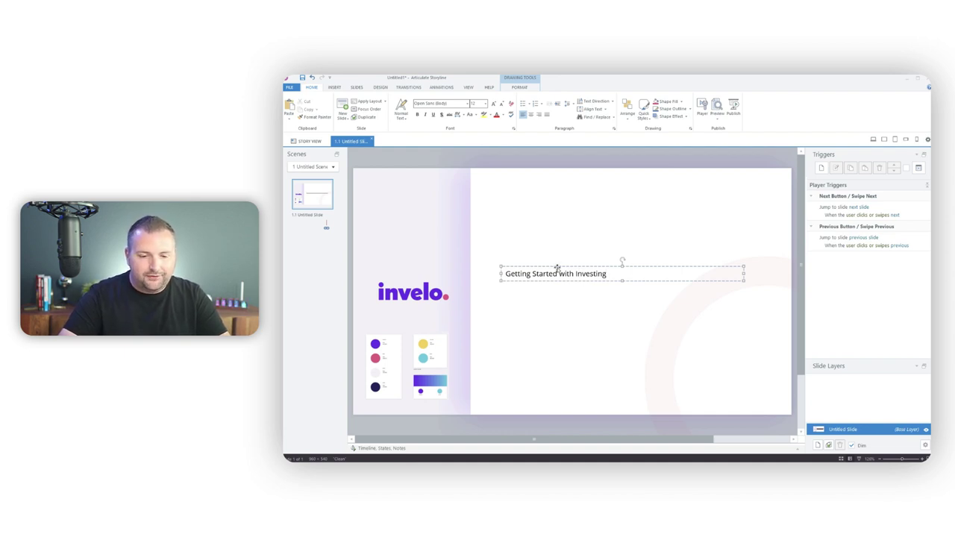
Switch to the style guide in Acrobat Reader, examine the fonts on its Typography page, and return to Storyline
key(alt+Tab)
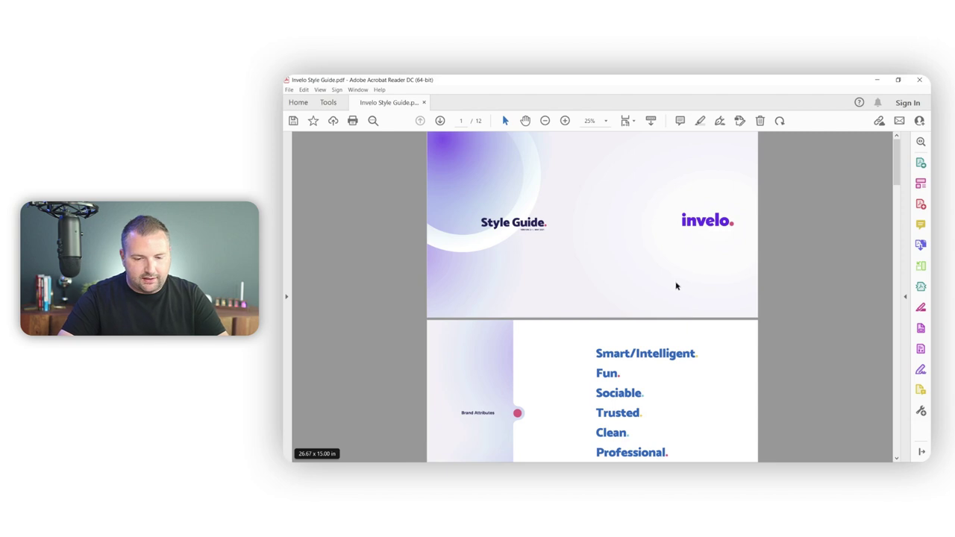
drag(898, 166, 874, 423)
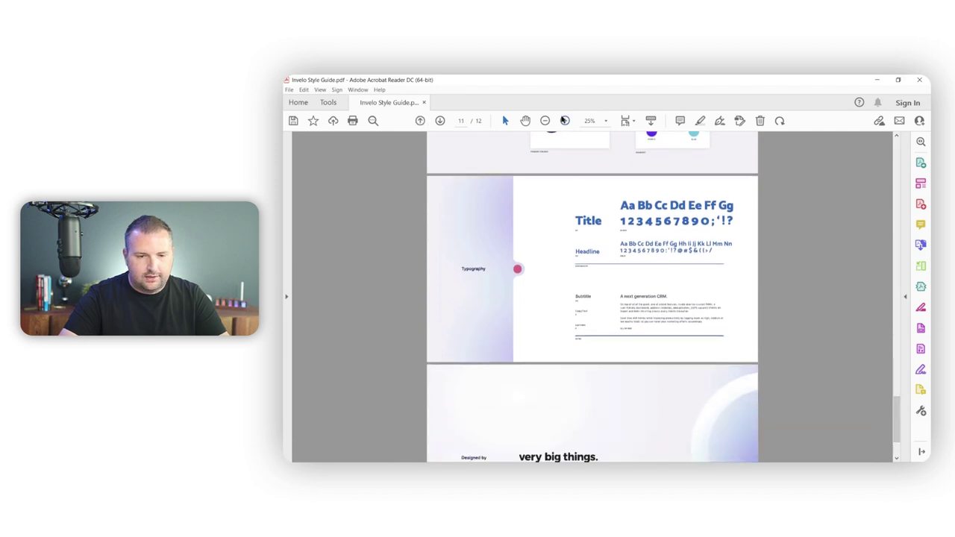
scroll(875, 423, up, 2)
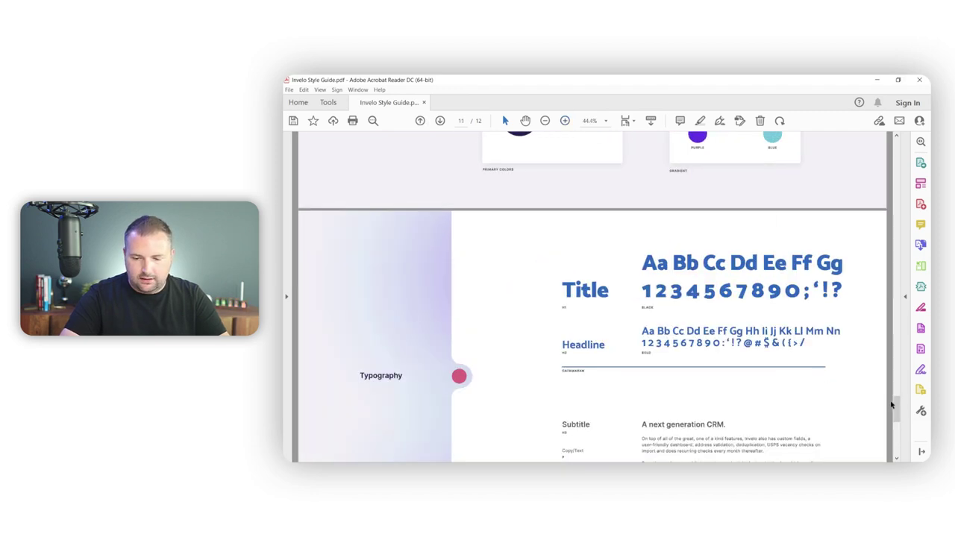
drag(895, 407, 898, 417)
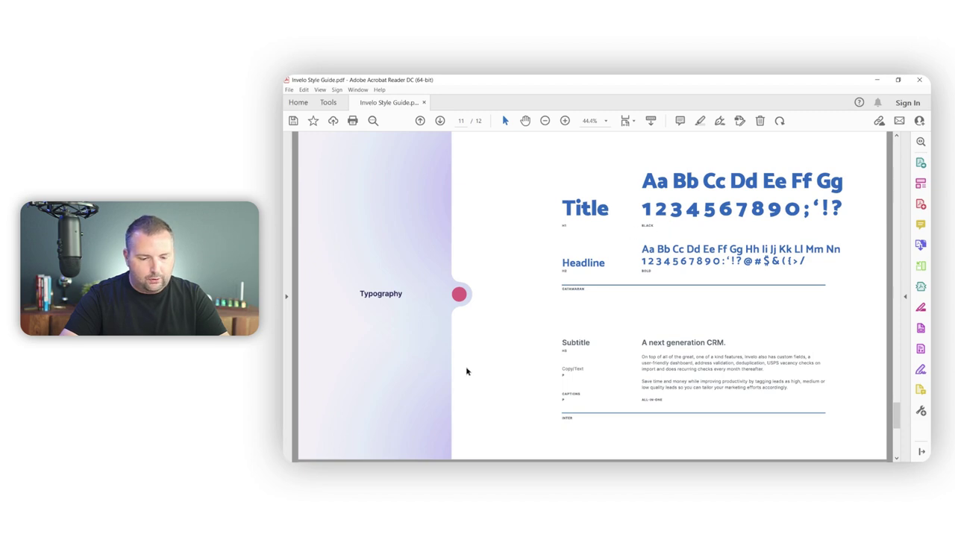
click(436, 467)
Change the font of the whole "Getting Started with Investing" title to Catamaran Black
click(533, 274)
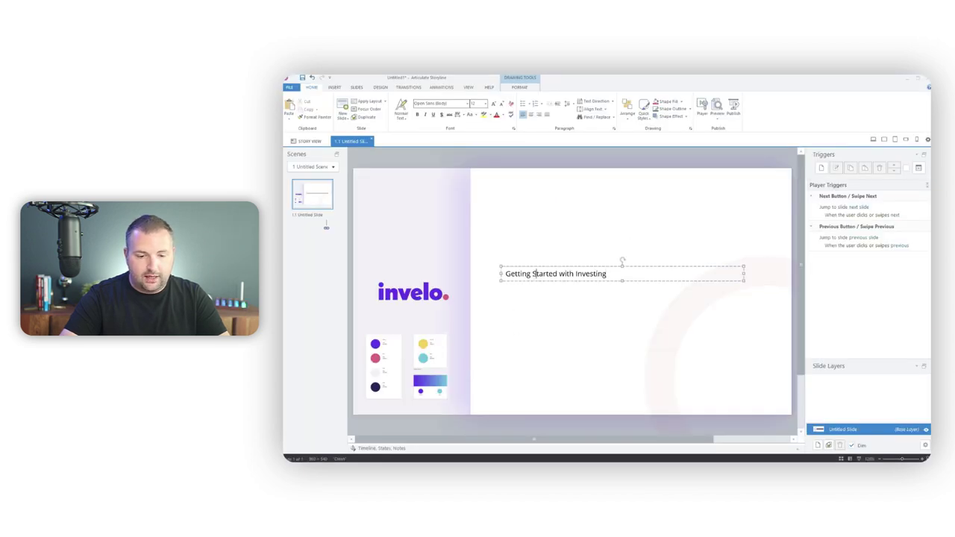
triple_click(532, 274)
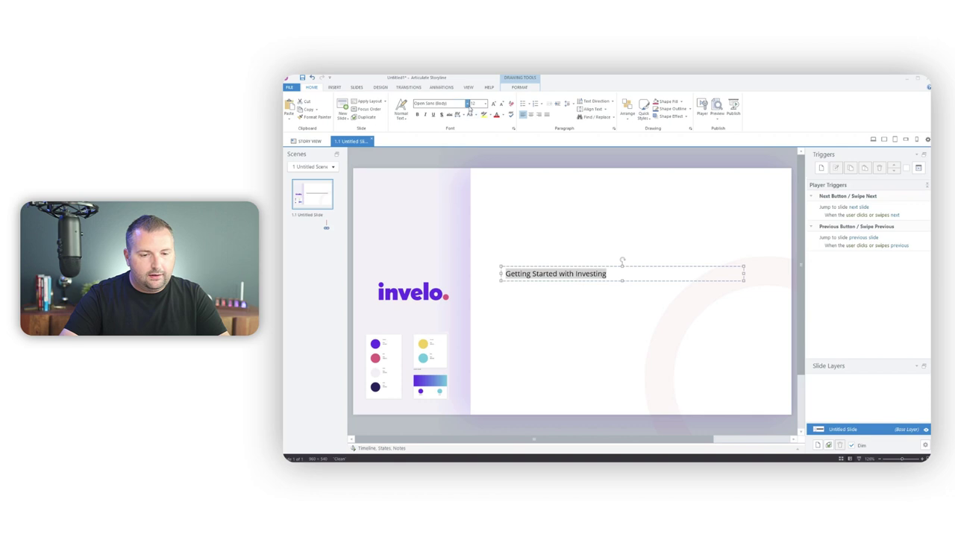
click(467, 104)
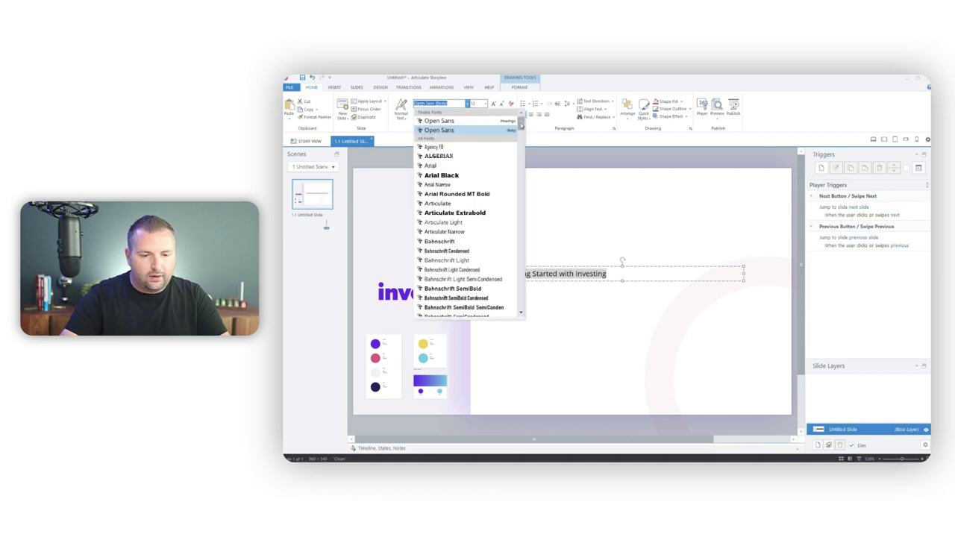
drag(521, 124, 521, 160)
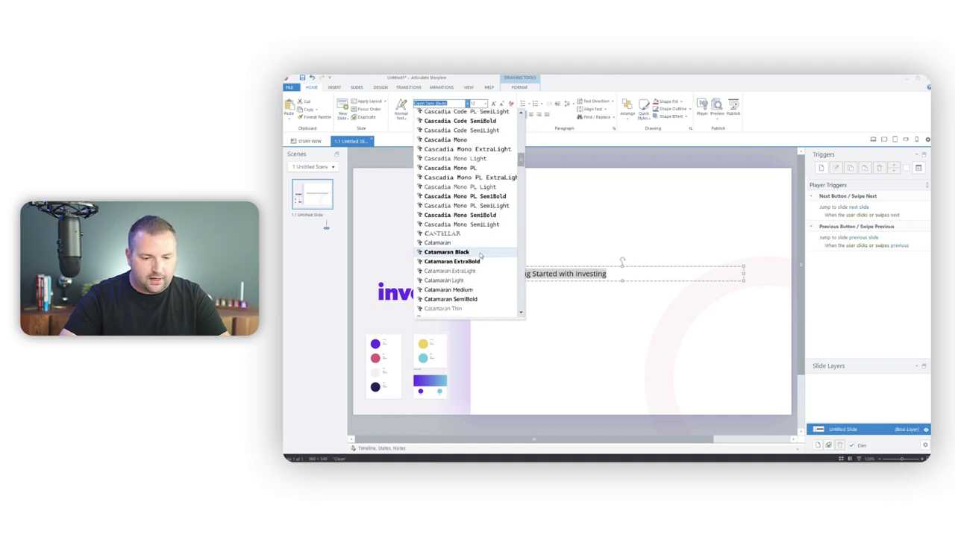
click(455, 252)
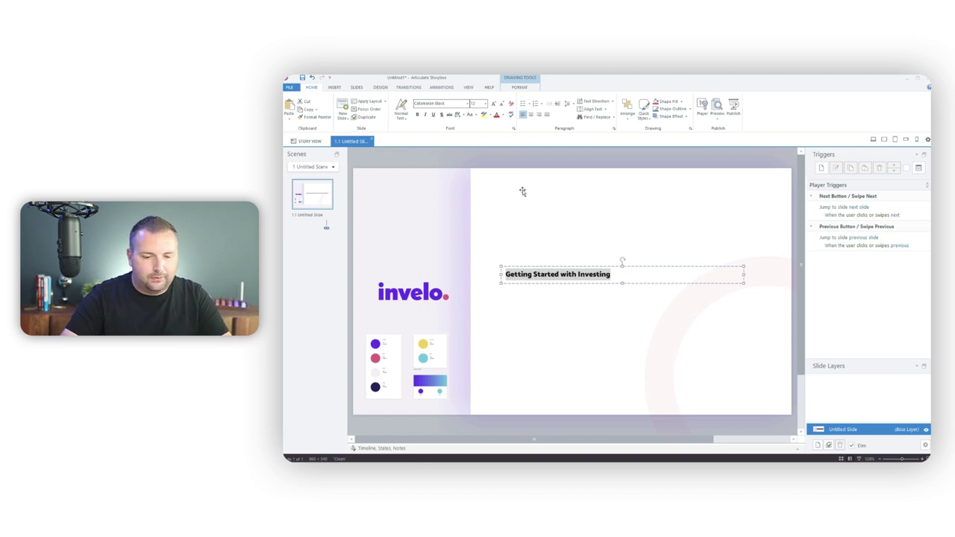
Enlarge the title to 28 pt, then widen and move its box so the text sits on one line level with the logo
click(494, 105)
click(494, 104)
click(494, 105)
click(494, 104)
click(494, 104)
click(494, 105)
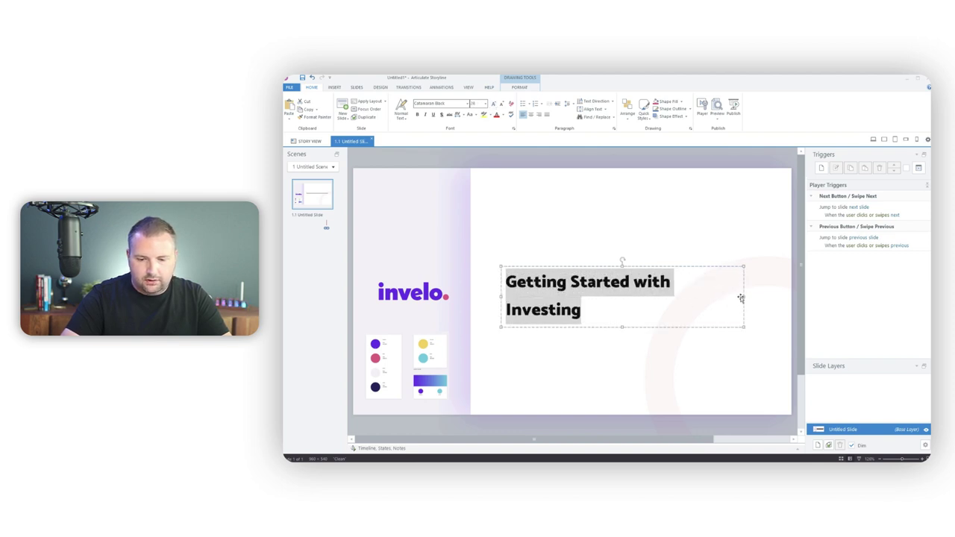
drag(744, 296, 779, 297)
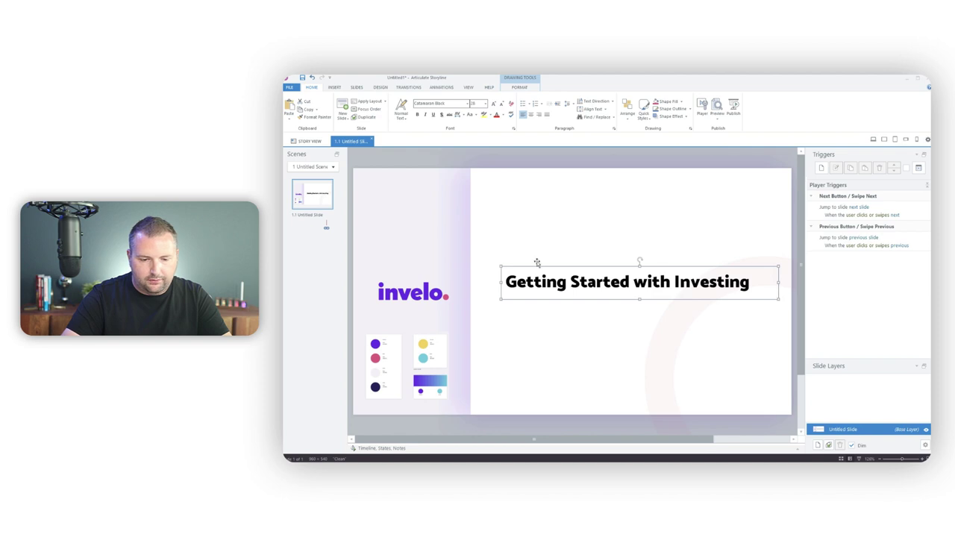
drag(539, 267, 524, 277)
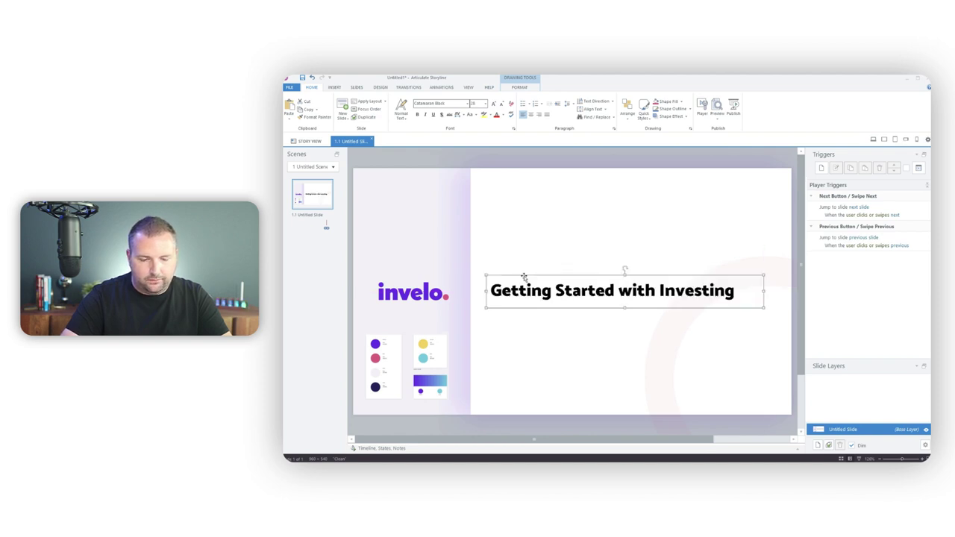
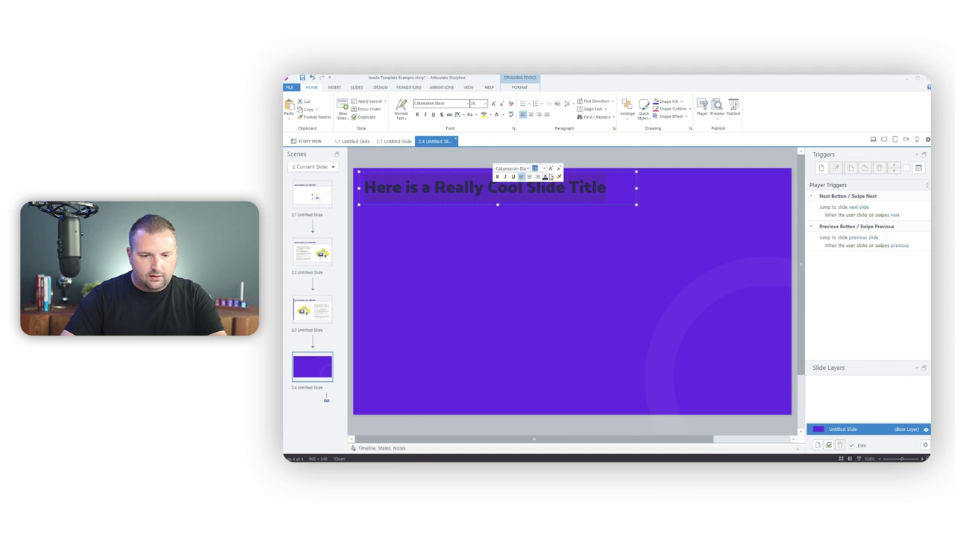
Make the title on purple slide 2.4 white and center-aligned, and move it to the middle of the slide
click(550, 177)
click(545, 193)
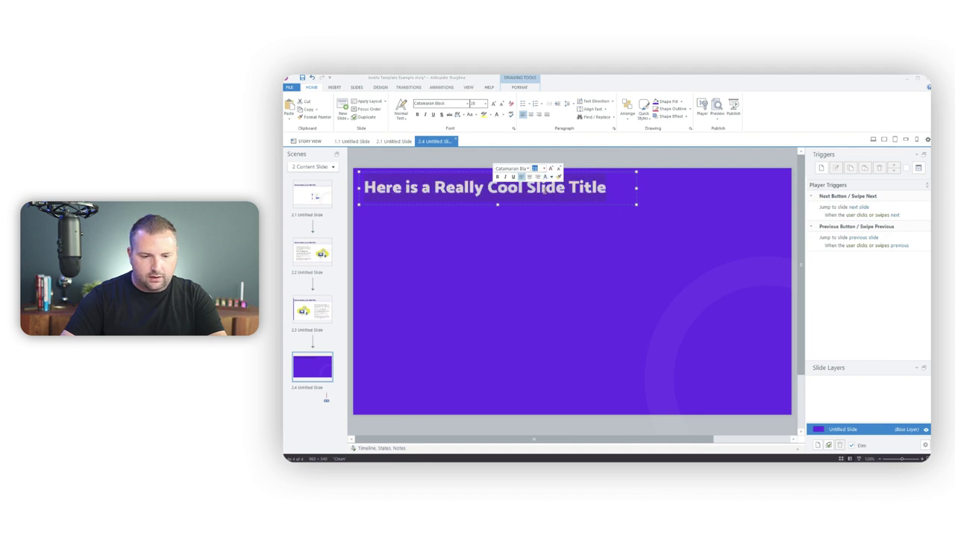
click(529, 177)
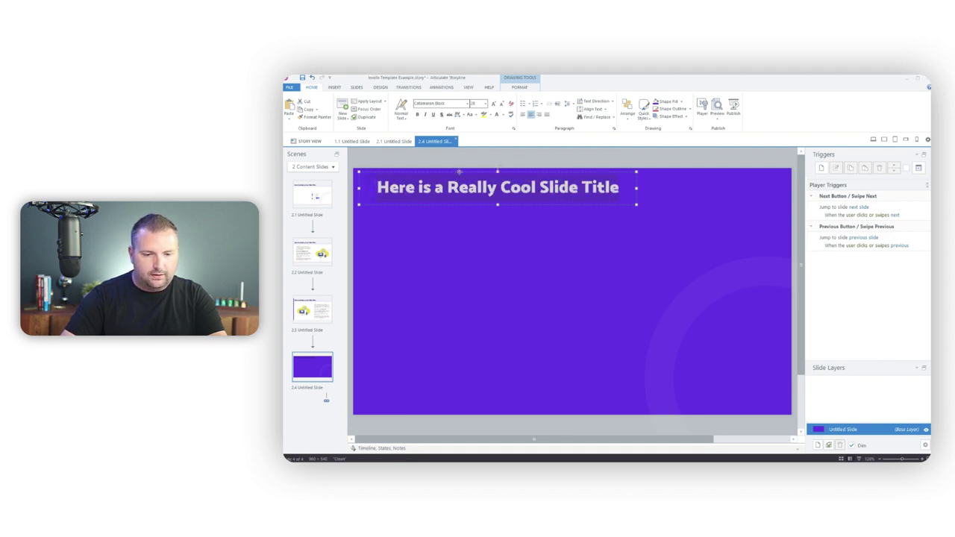
drag(459, 171, 532, 260)
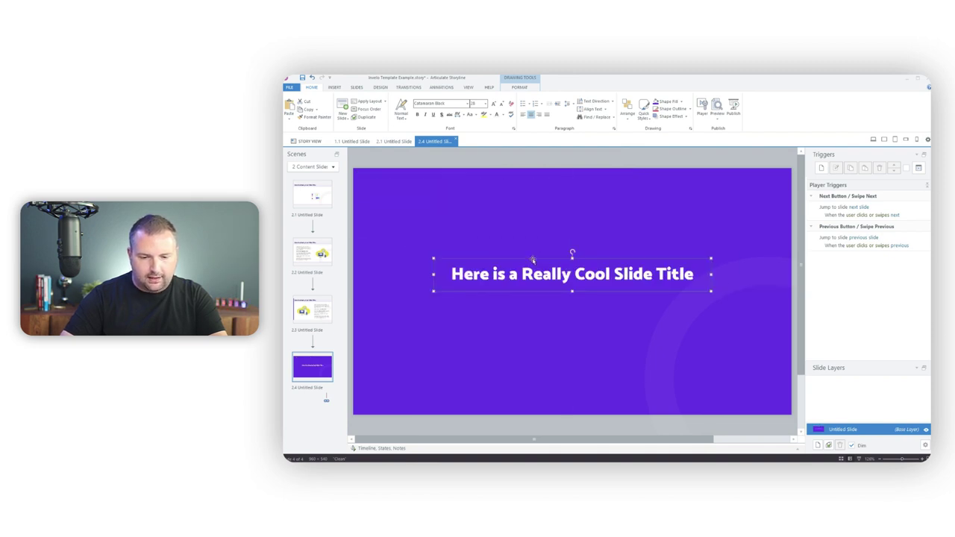
Replace the title text on purple slide 2.4 with "Transition Slide Title"
triple_click(534, 274)
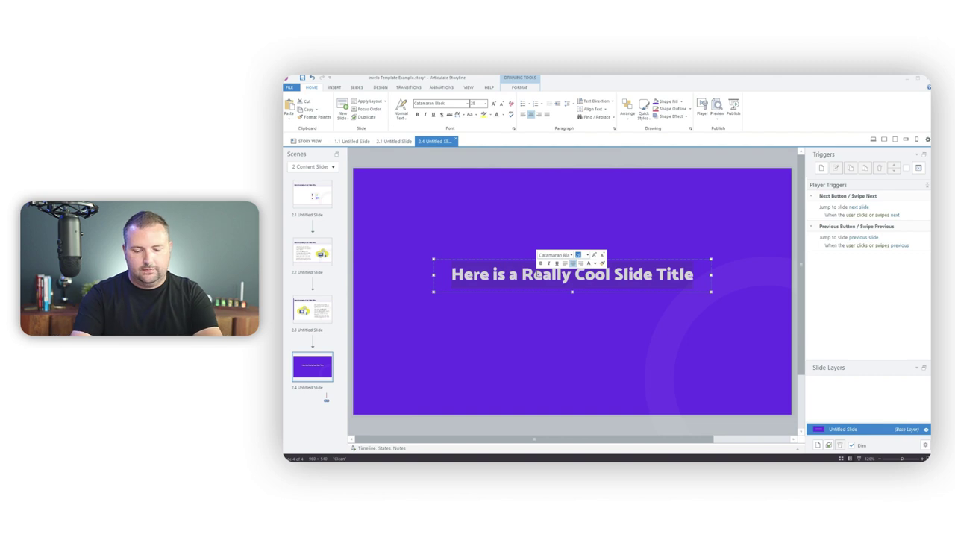
text(Tran)
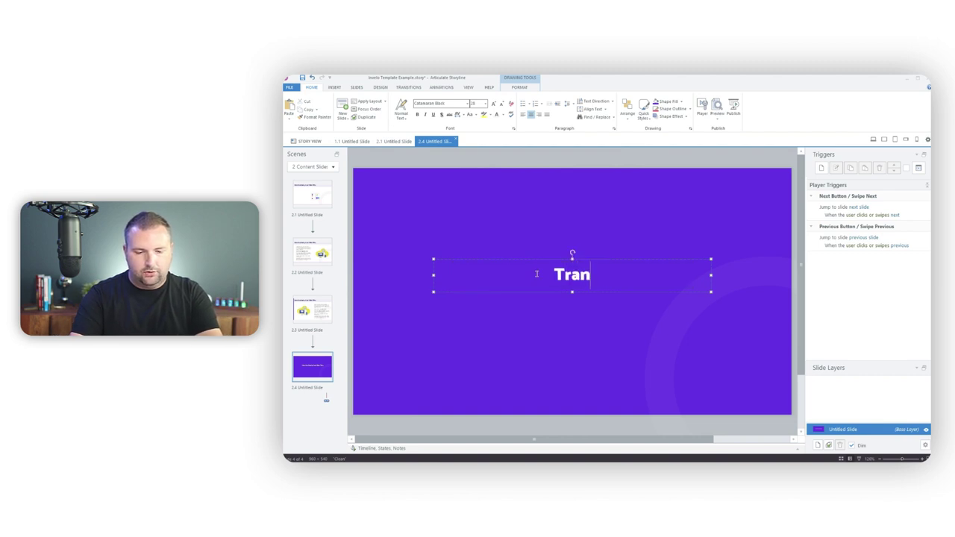
text(sition Slide Title)
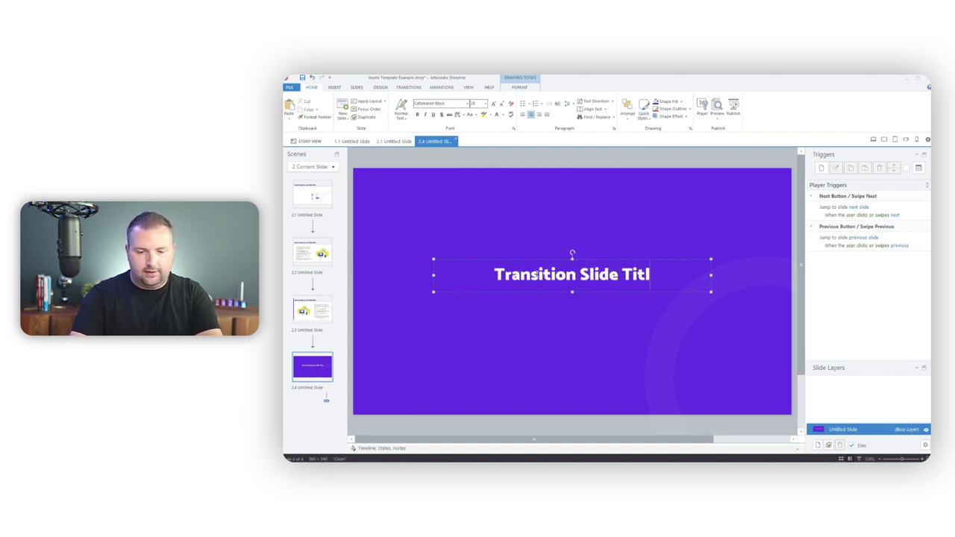
click(423, 192)
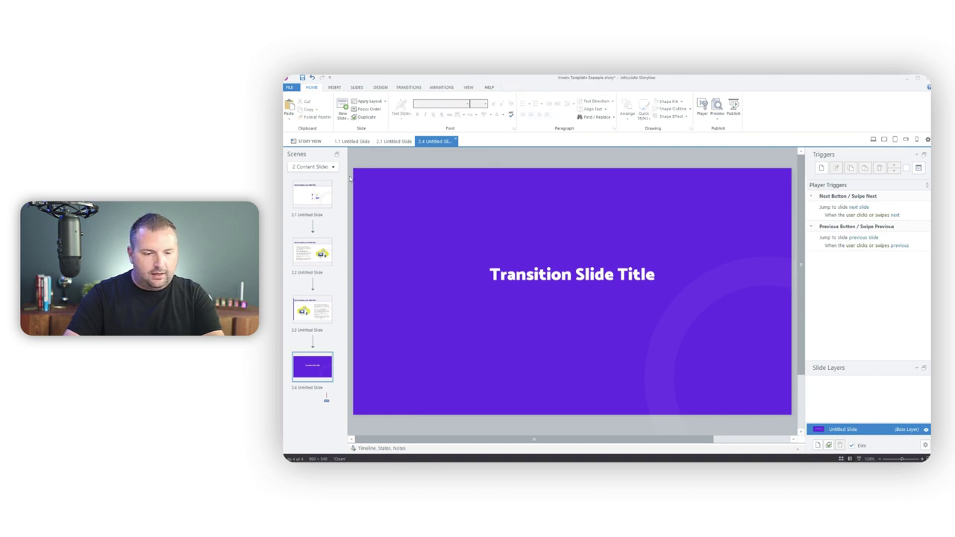
Copy the "Investing 101" subtitle from slide 1.1 to purple slide 2.4, place it just above the title, and center-align its text
click(357, 141)
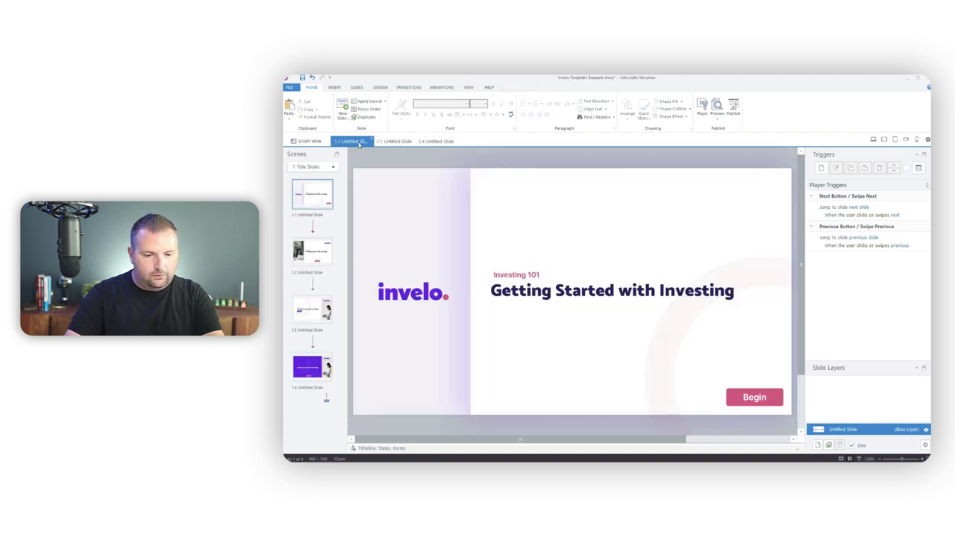
click(506, 272)
key(ctrl+c)
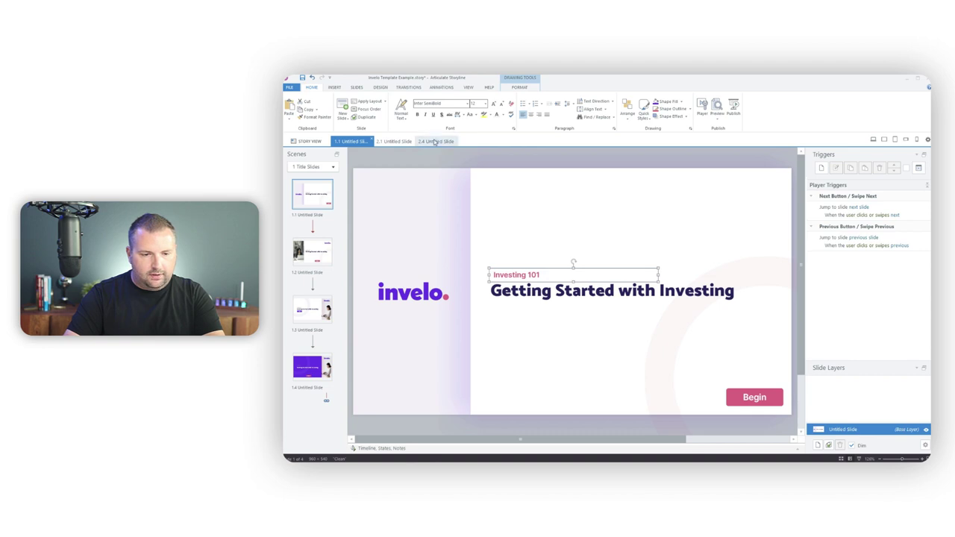
click(435, 141)
key(ctrl+v)
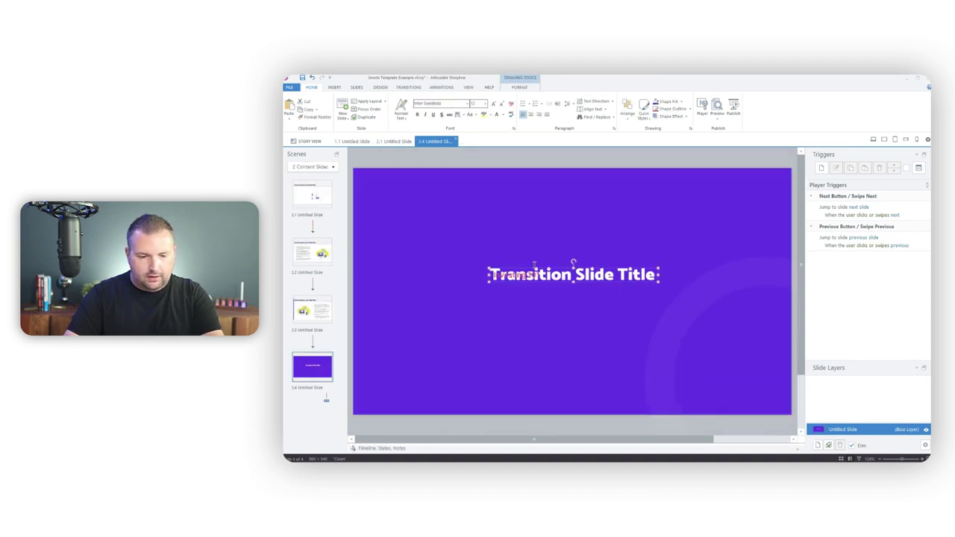
drag(533, 270, 532, 252)
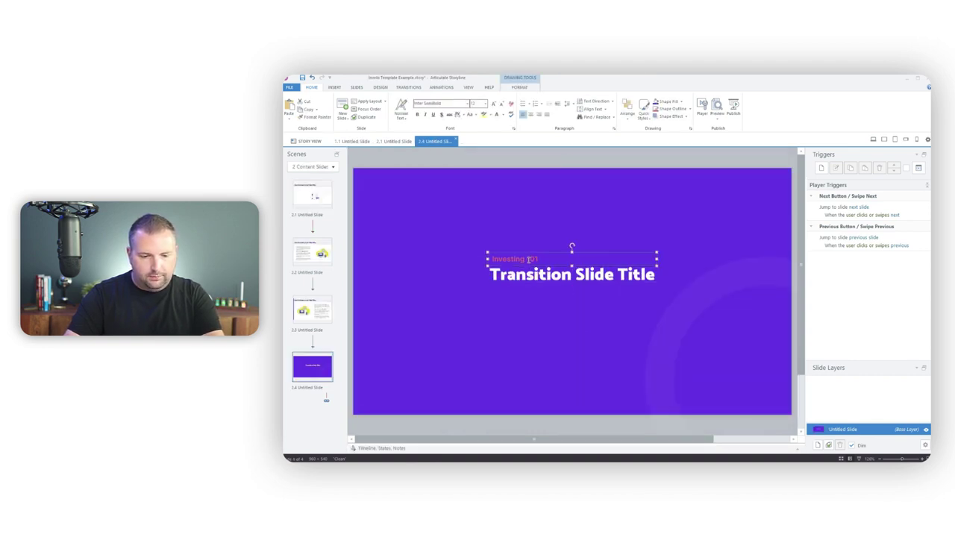
click(570, 246)
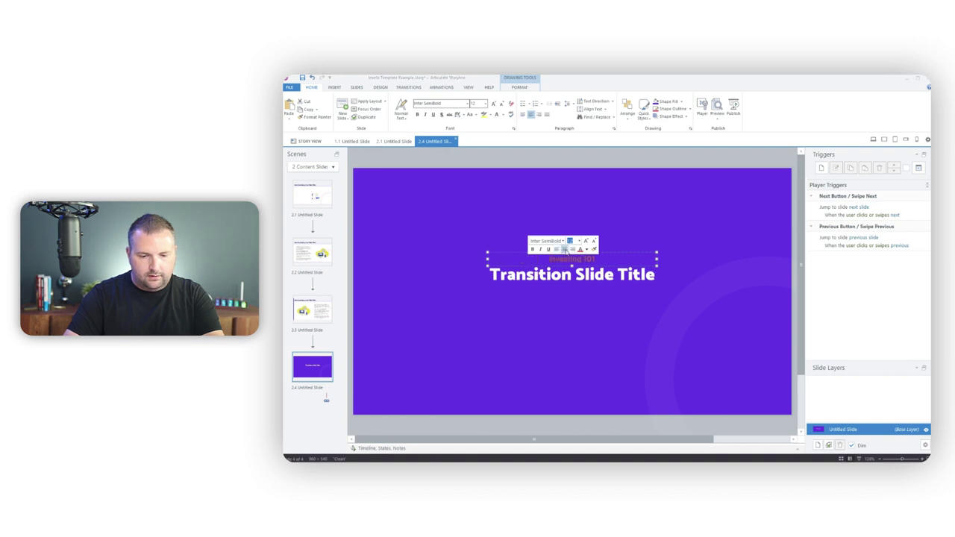
Move the "Investing 101" subtitle and the transition title down together so the pair sits around the middle of the slide
shift+click(597, 278)
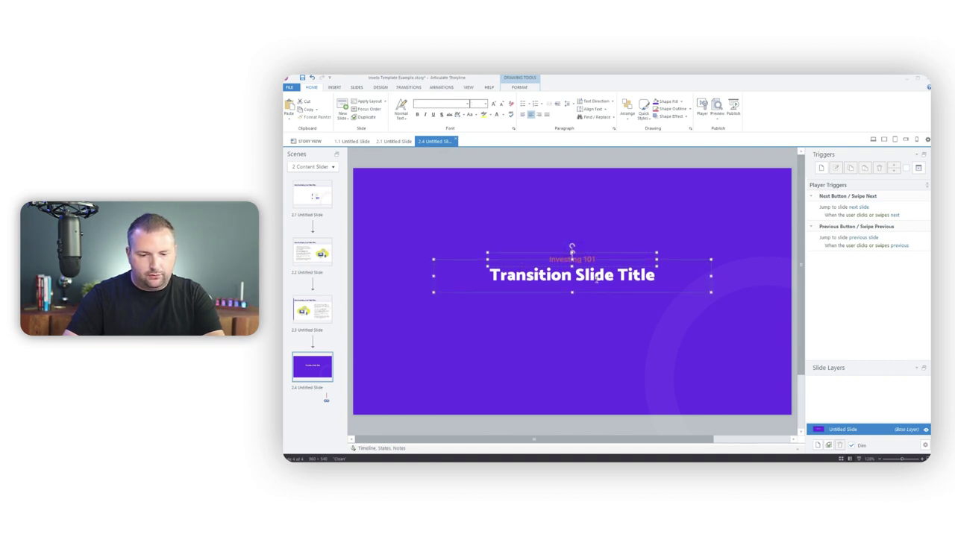
key(Down)
key(Down)
key(Down)
key(Down)
key(Down)
key(Down)
key(Down)
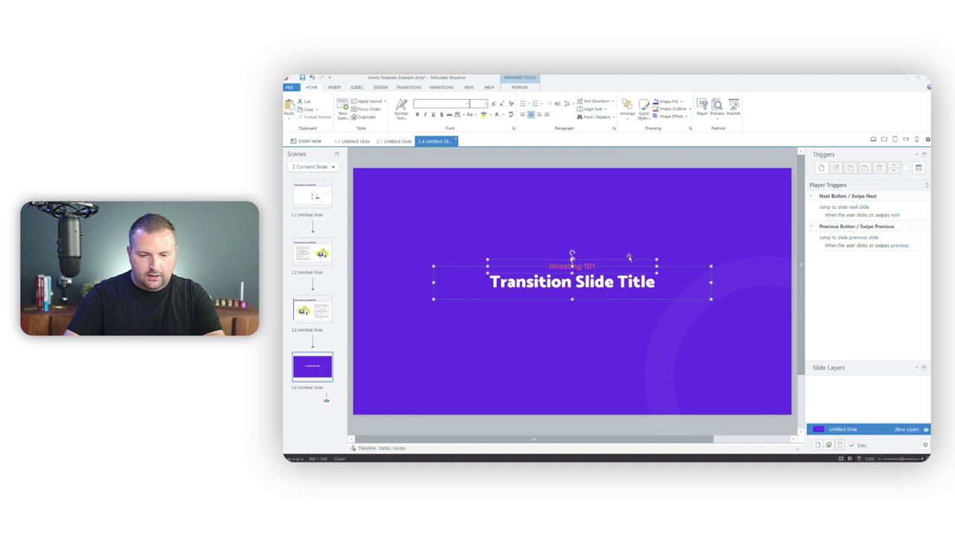
drag(627, 260, 625, 273)
click(616, 163)
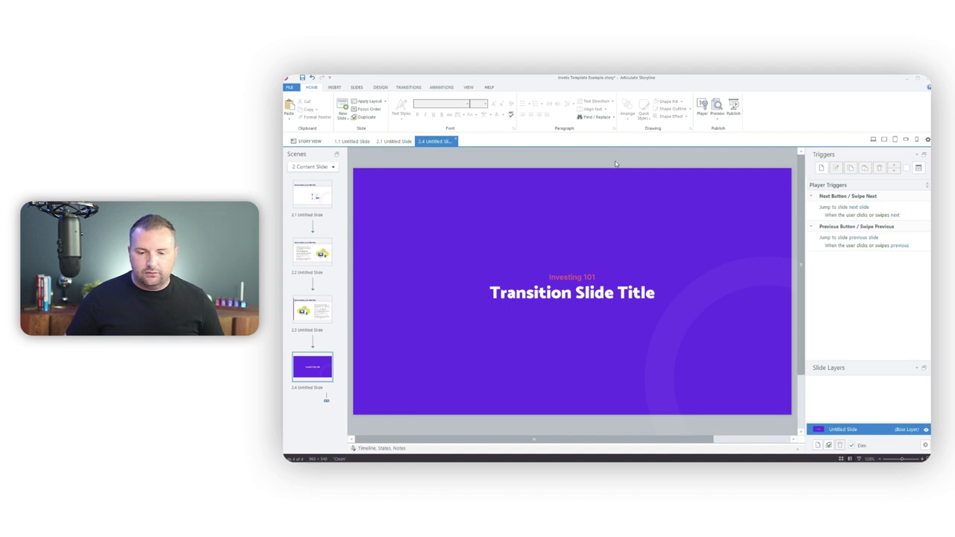
Duplicate slide 2.1 and move the copy to fourth place in the scene, just before the purple transition slide
click(323, 252)
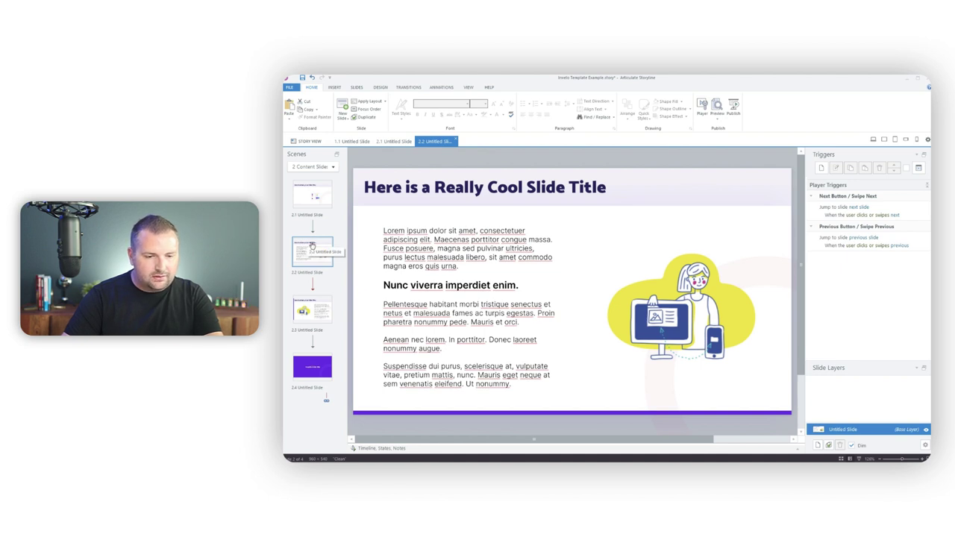
click(312, 196)
click(580, 296)
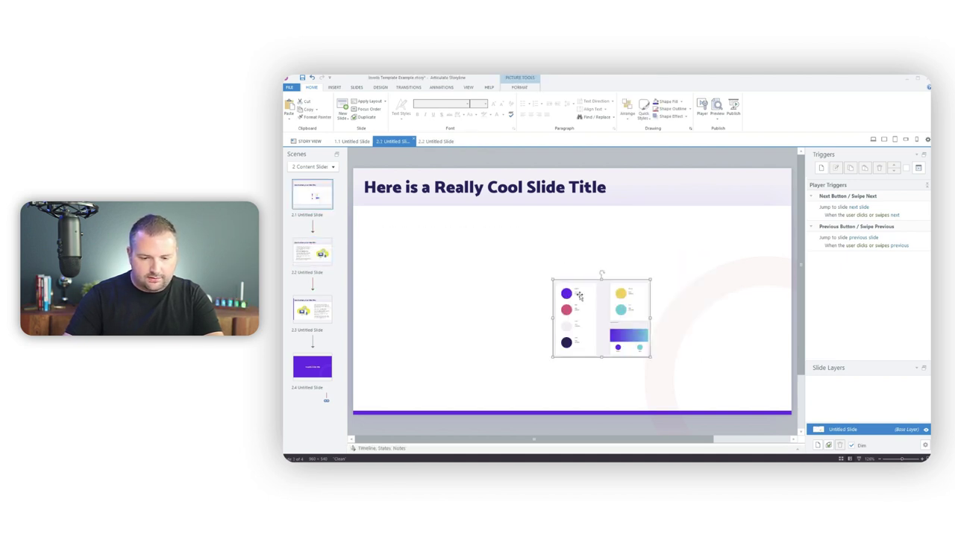
right_click(312, 196)
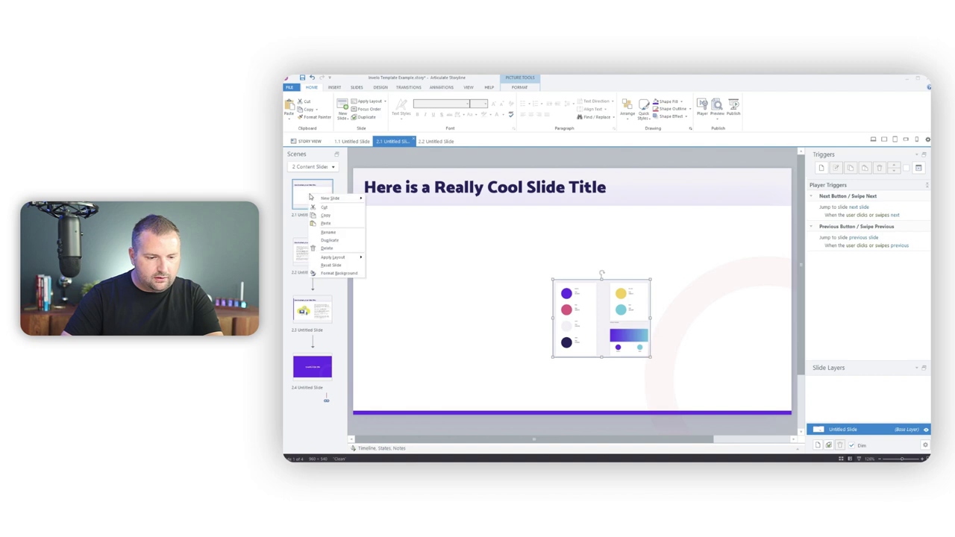
click(330, 240)
drag(320, 246, 319, 373)
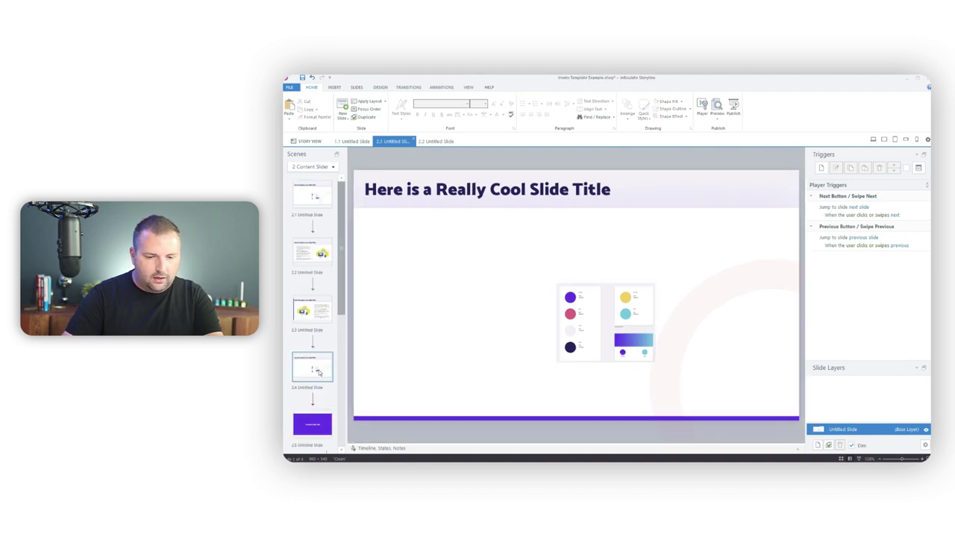
Replace the duplicated slide's title text with "Main Menu"
click(505, 191)
key(ctrl+a)
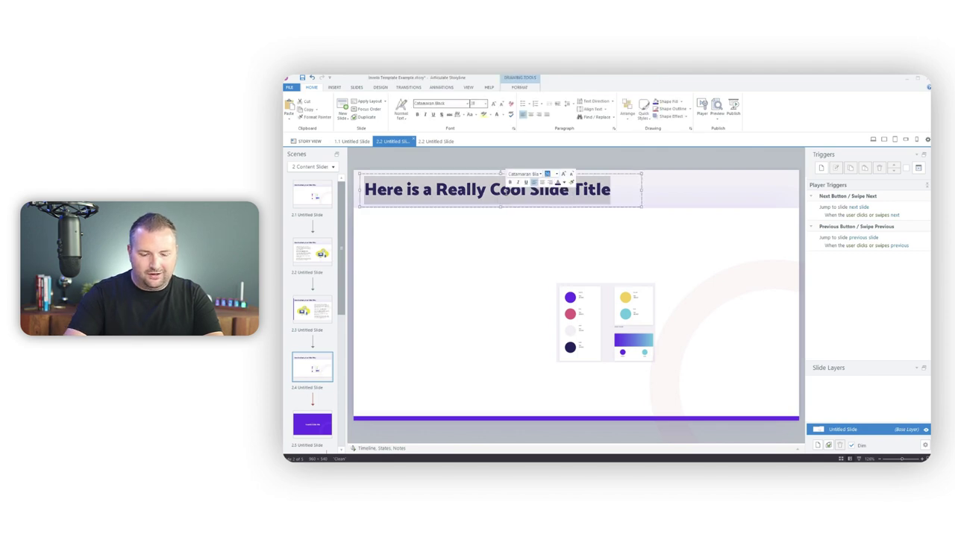
text(Main )
text(Meni)
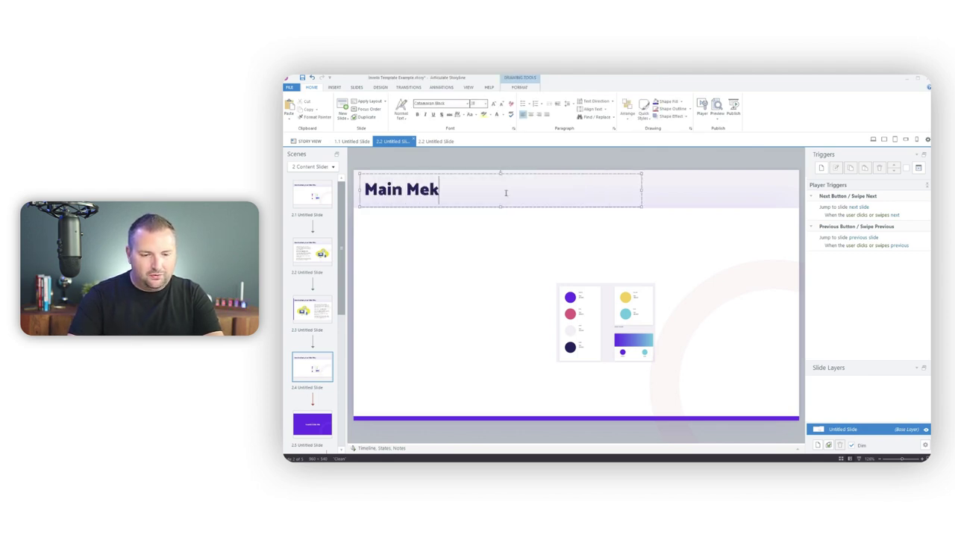
key(BackSpace)
key(BackSpace)
text(nu)
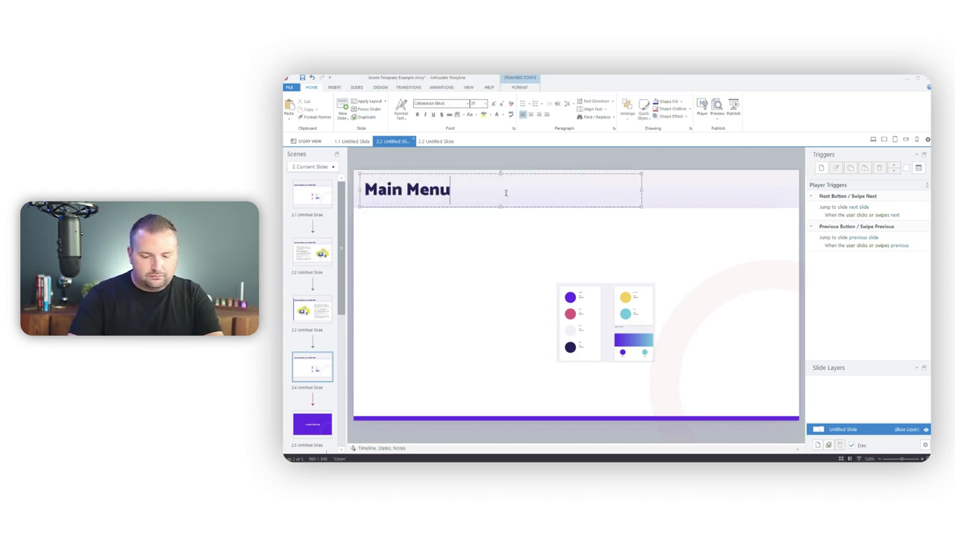
Center the "Main Menu" title horizontally on the slide, and lower the white content rectangle's upper edge to deepen the header band
click(531, 114)
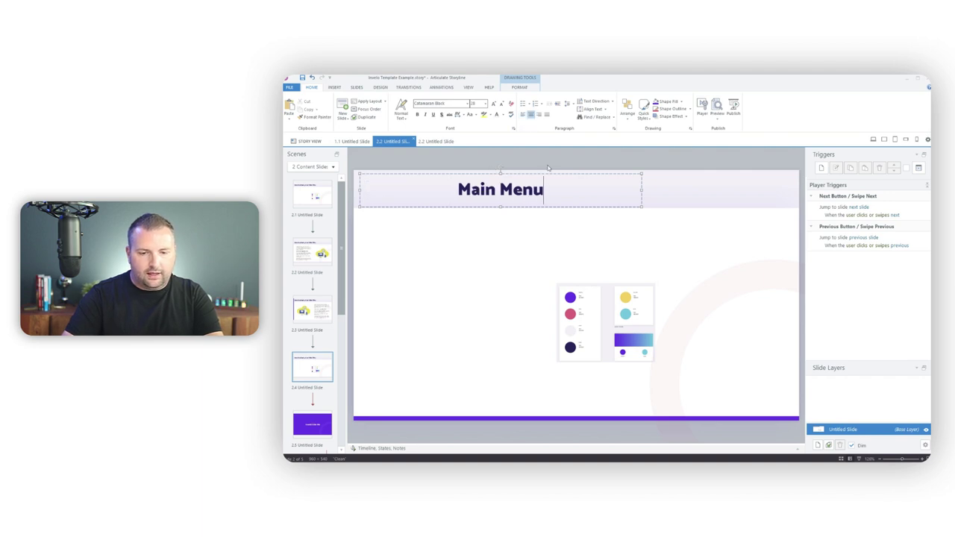
click(628, 108)
mouse_move(656, 210)
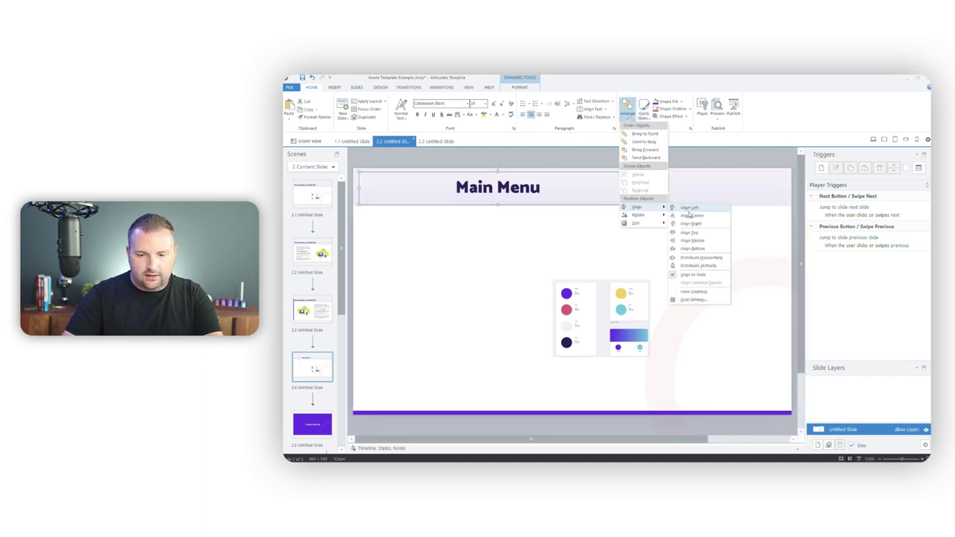
click(688, 215)
click(597, 220)
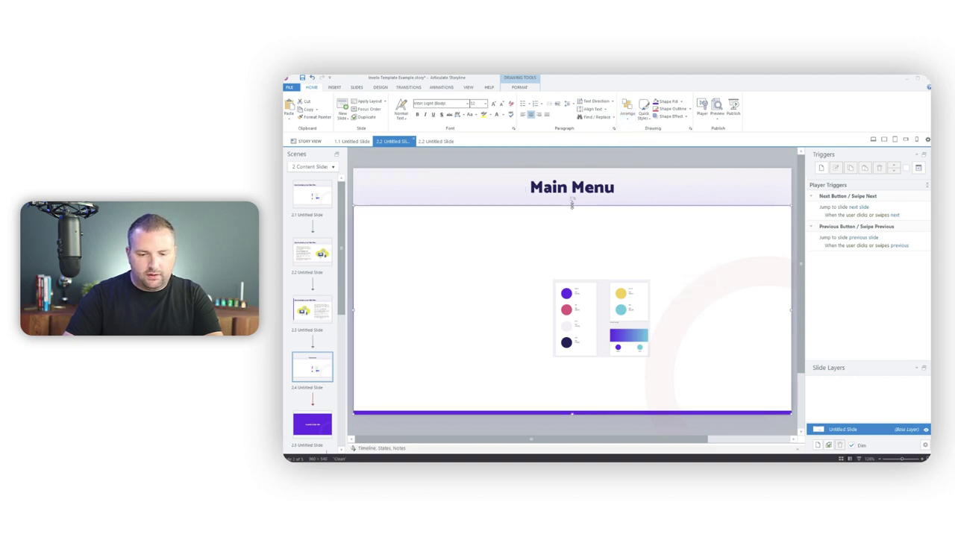
drag(571, 203, 572, 227)
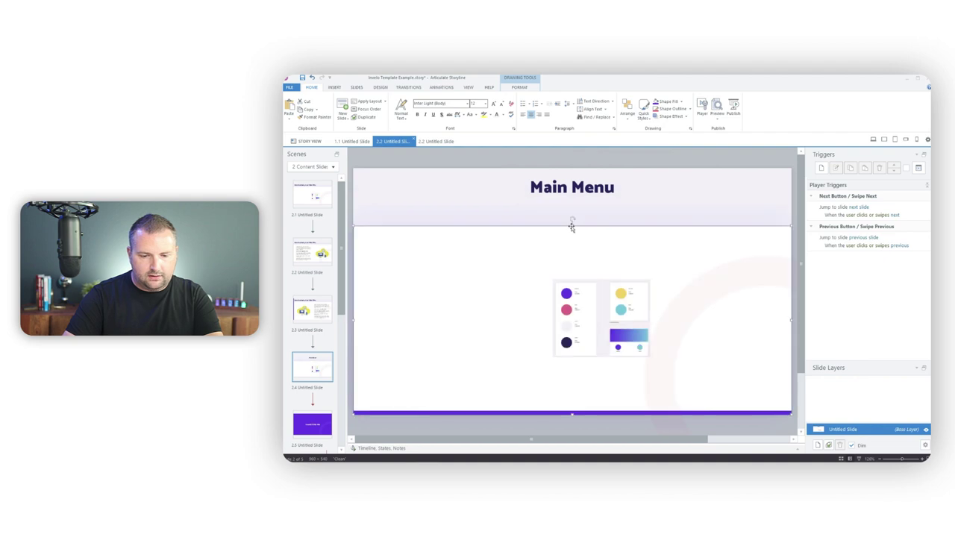
Move the "Main Menu" title down to the lower part of the header band and increase its font size
click(571, 199)
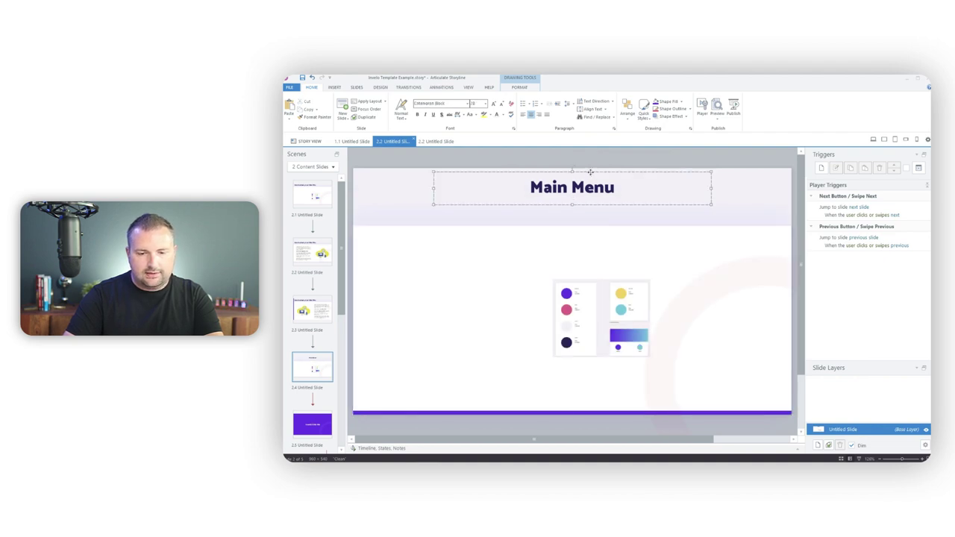
key(Down)
key(Down)
key(Down)
key(Down)
key(Down)
key(Down)
key(Down)
key(Down)
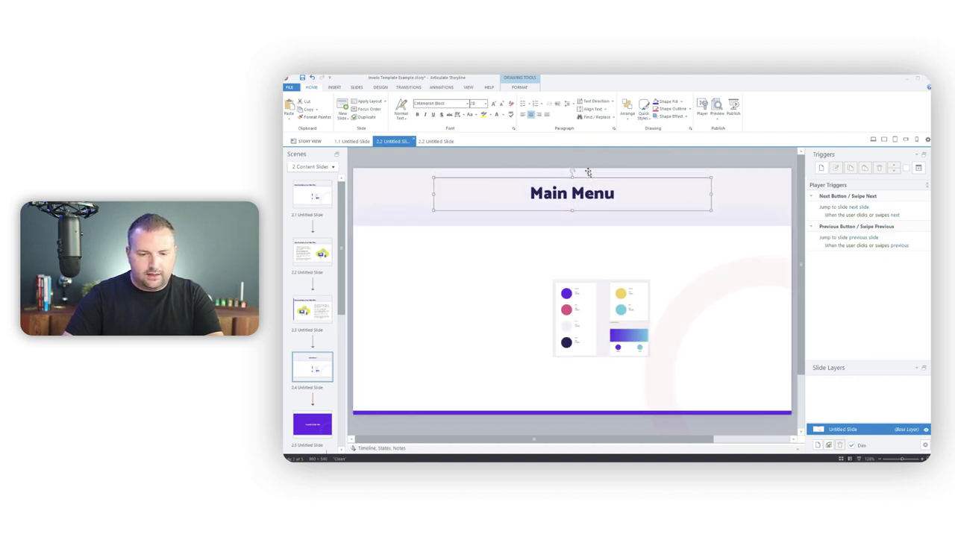
key(Down)
key(Down)
key(Down)
key(Down)
key(Down)
key(Down)
key(Down)
key(Down)
key(Down)
key(Down)
key(Down)
key(Down)
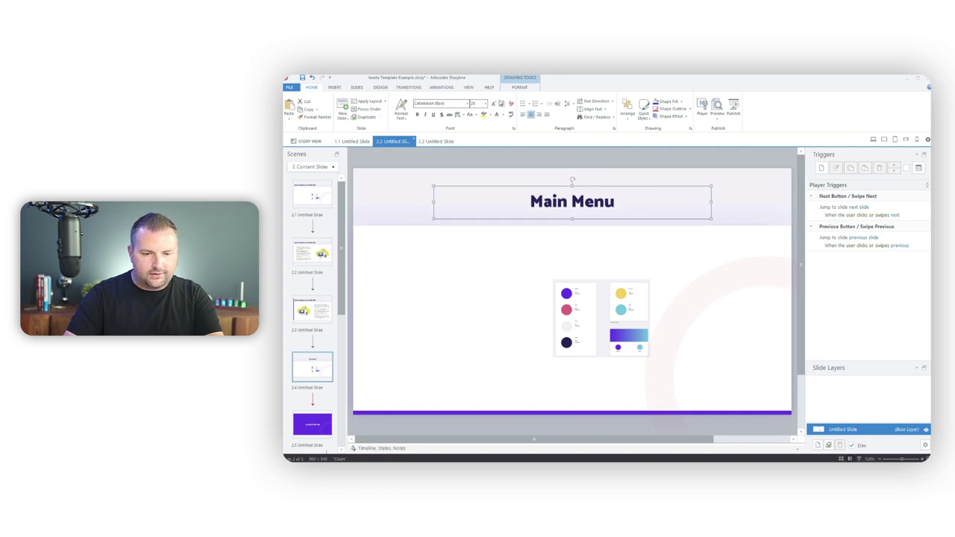
click(496, 103)
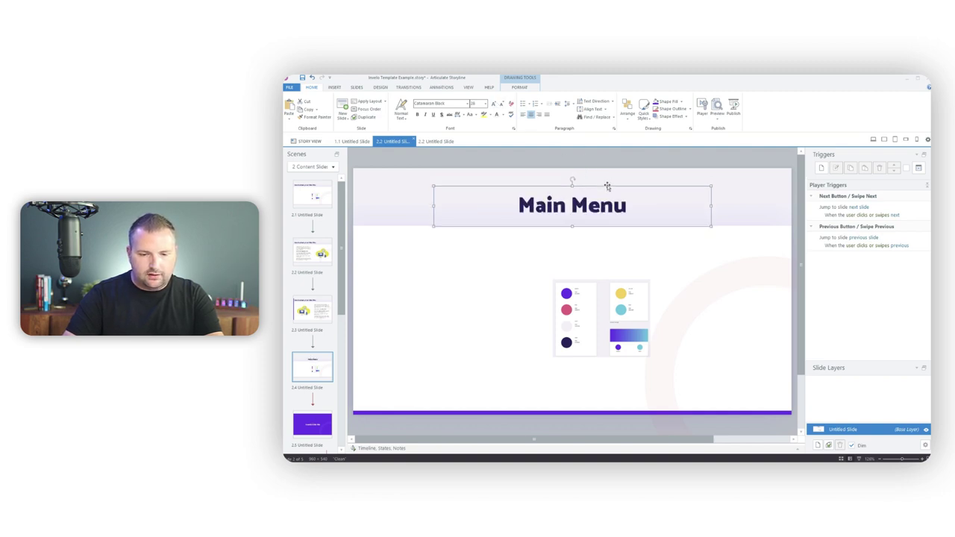
Copy the centered "Investing 101" subtitle from the purple transition slide to the Main Menu slide and place it just above the title
click(312, 424)
click(592, 276)
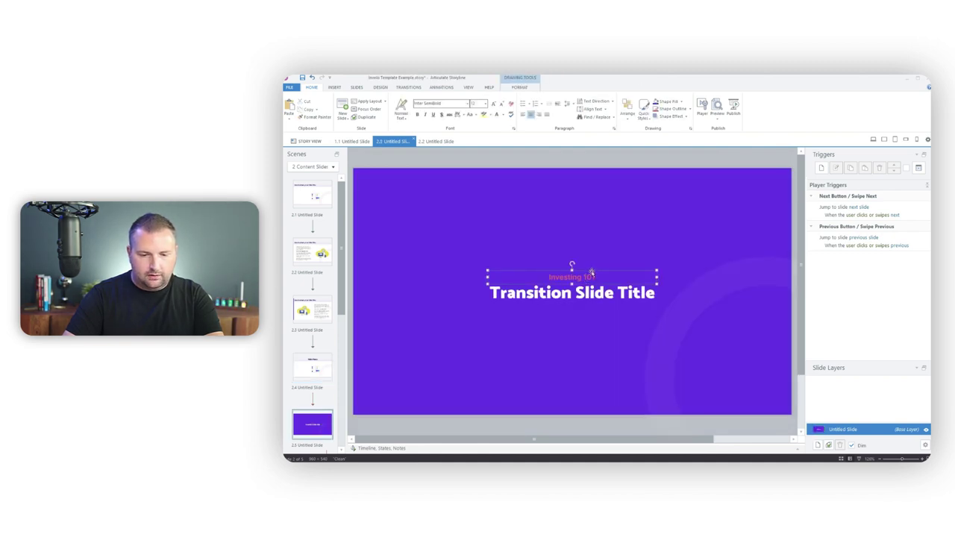
click(323, 361)
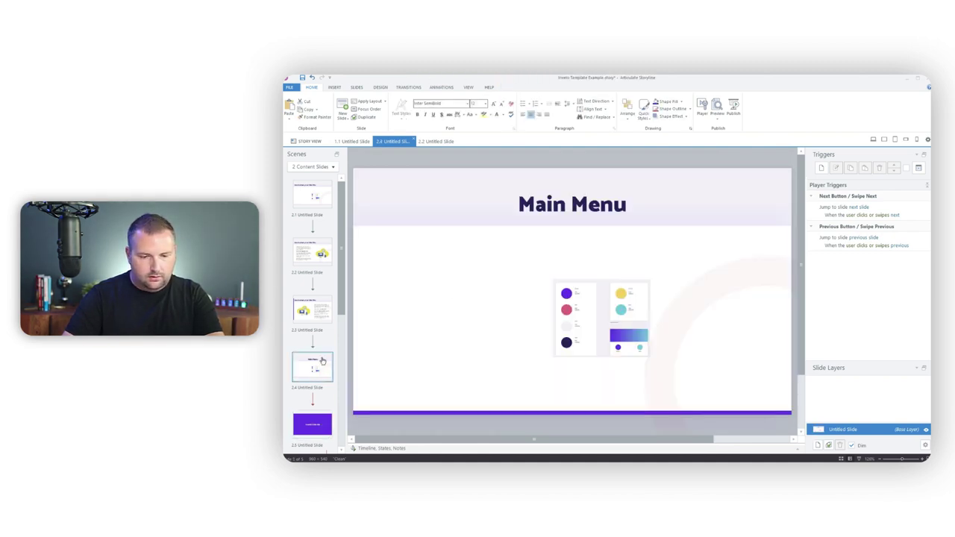
key(ctrl+v)
drag(601, 272, 602, 182)
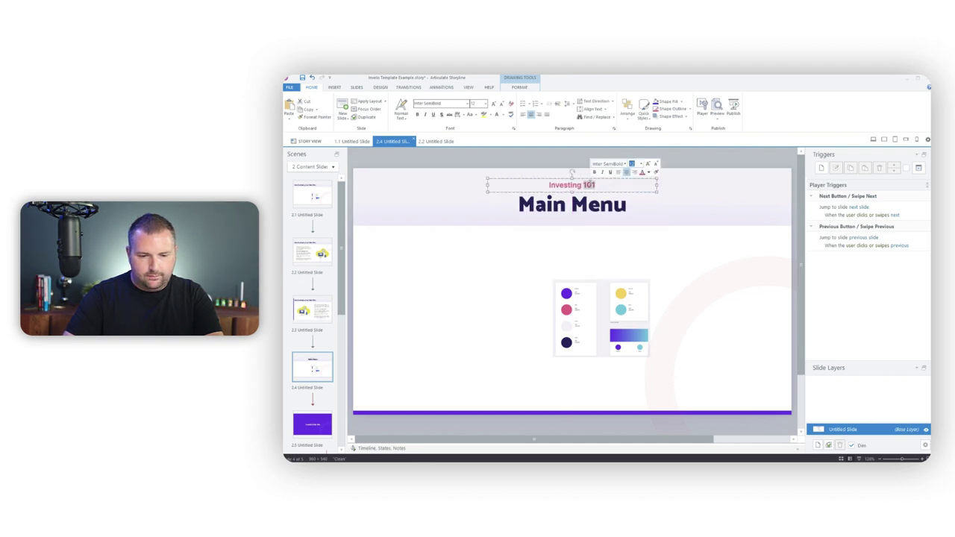
click(613, 155)
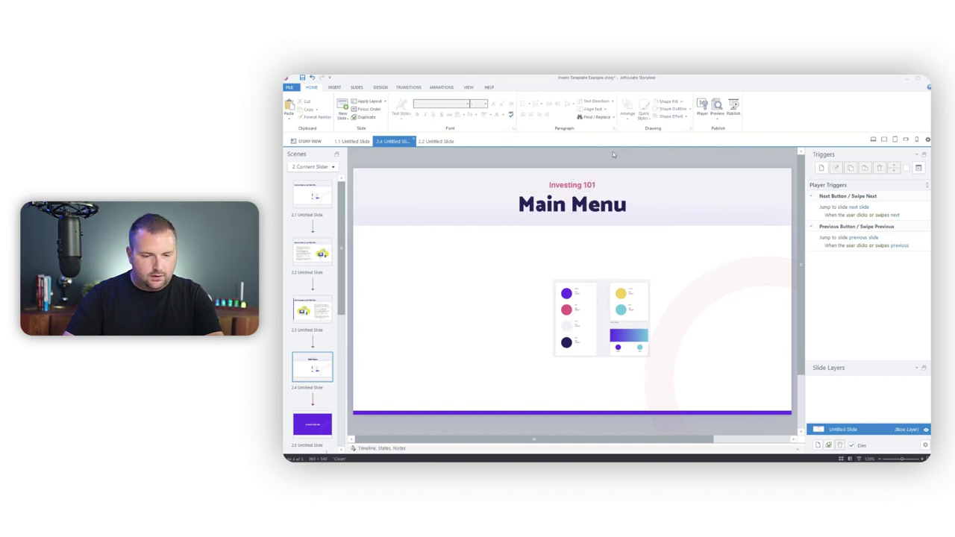
Delete the brand color palette picture from the Main Menu slide
click(597, 317)
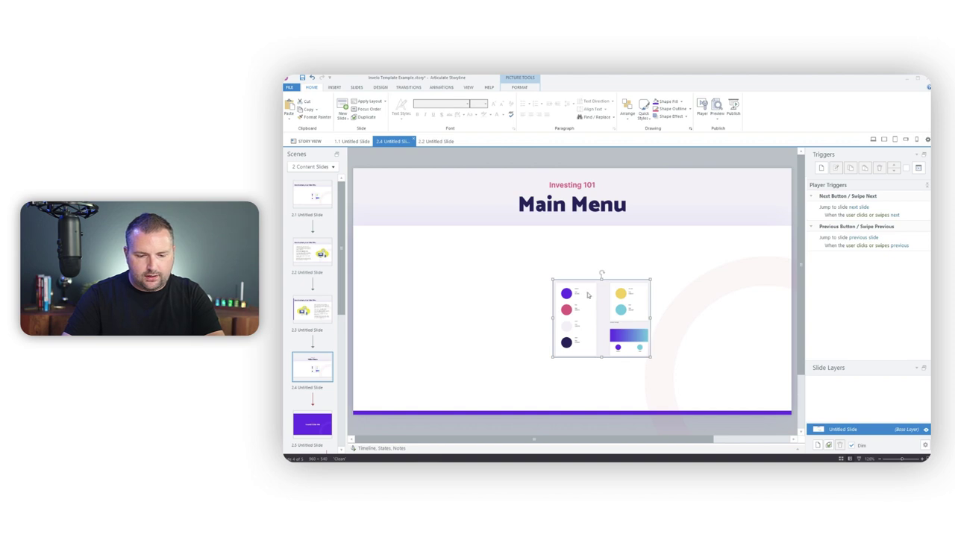
key(Delete)
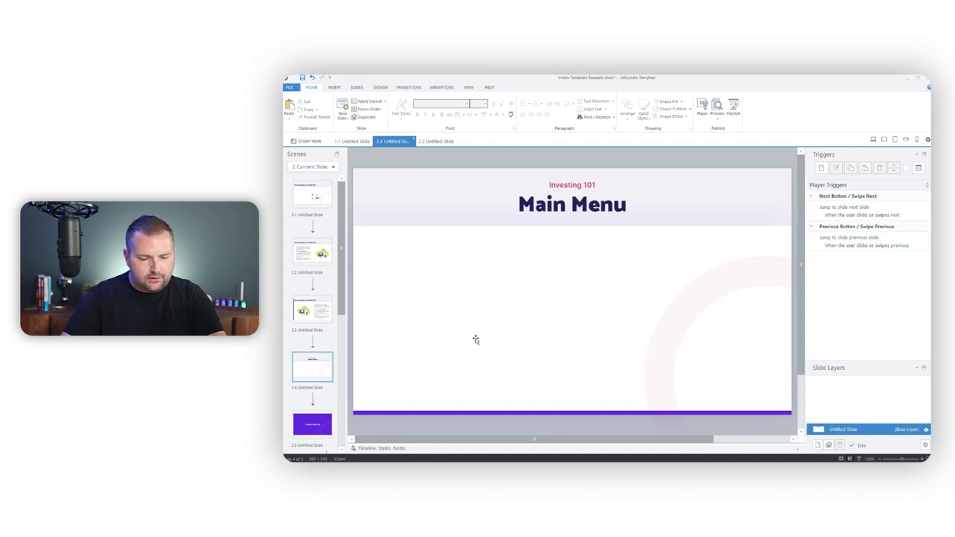
Switch to the style guide in Acrobat Reader and examine its Brand Colors page
key(alt+Tab)
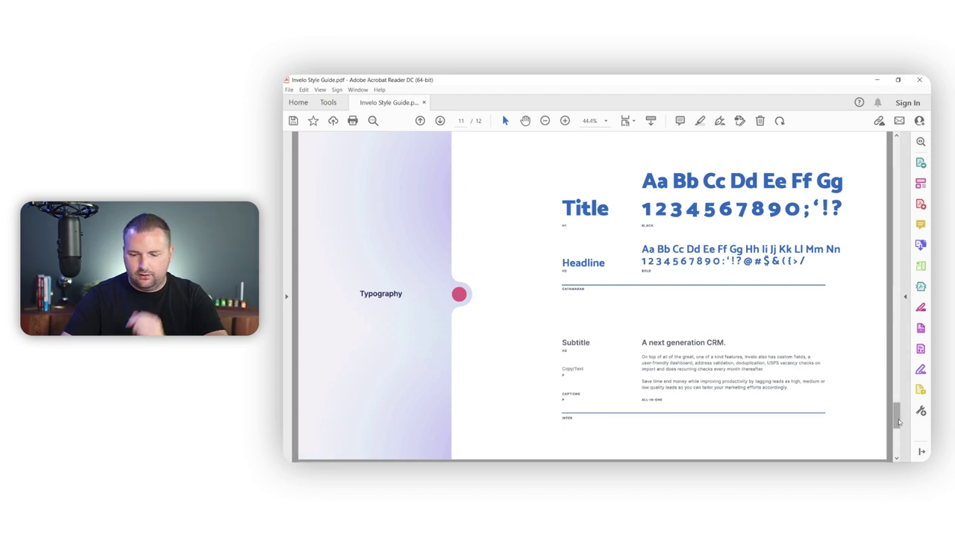
drag(898, 422, 899, 393)
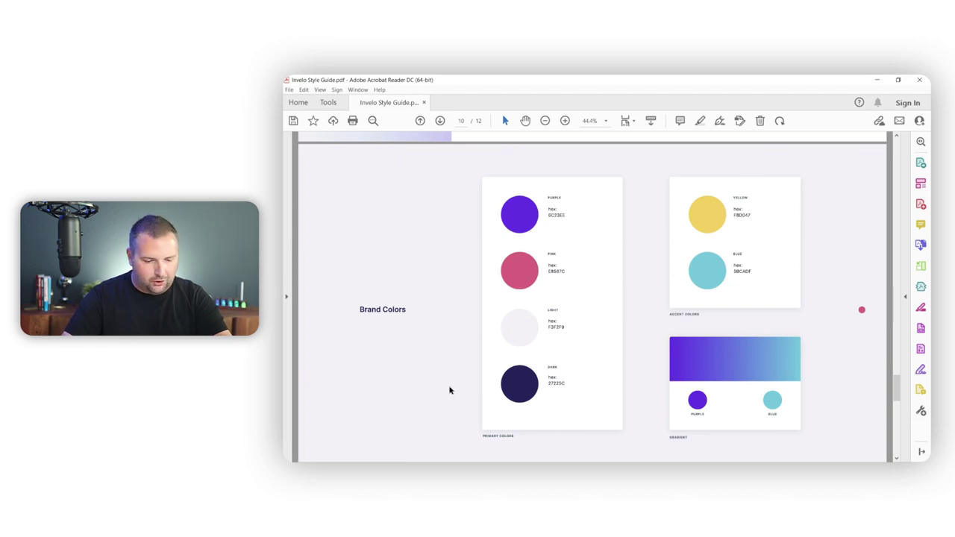
Switch back to Storyline and draw a rounded rectangle about 228 by 278 px below the header, near the Main Menu slide's left side
key(alt+Tab)
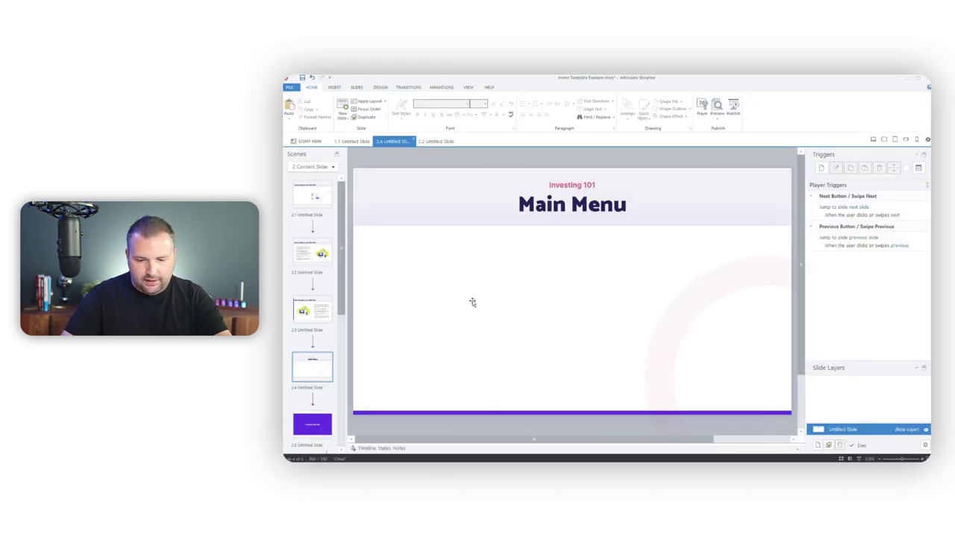
click(334, 88)
click(473, 111)
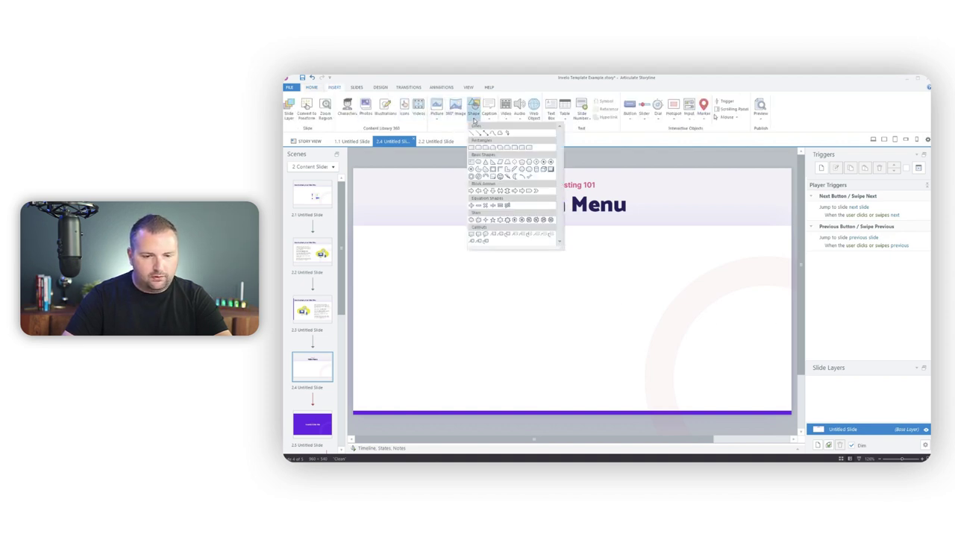
click(478, 148)
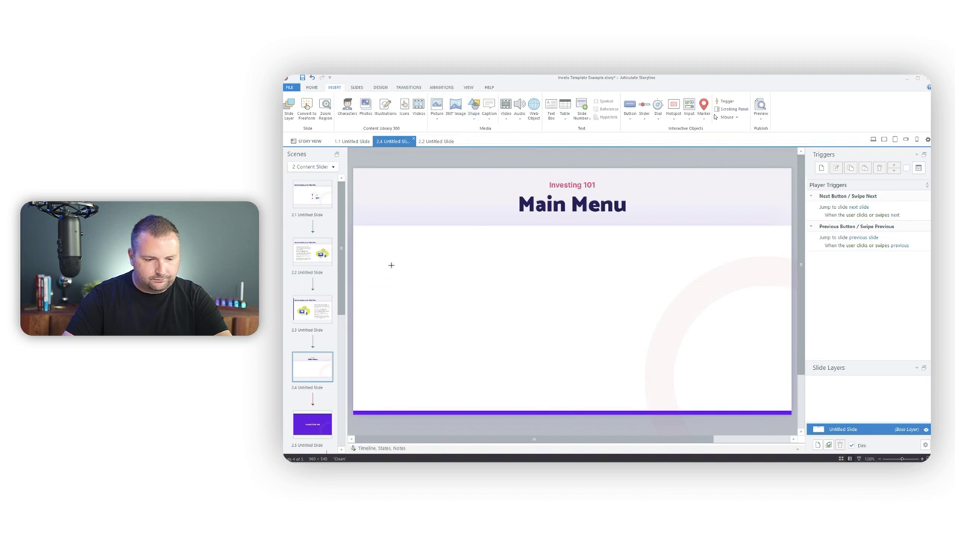
mouse_move(389, 260)
mouse_down()
mouse_move(394, 311)
mouse_move(482, 350)
mouse_move(483, 389)
mouse_move(493, 387)
mouse_up()
drag(454, 331, 455, 329)
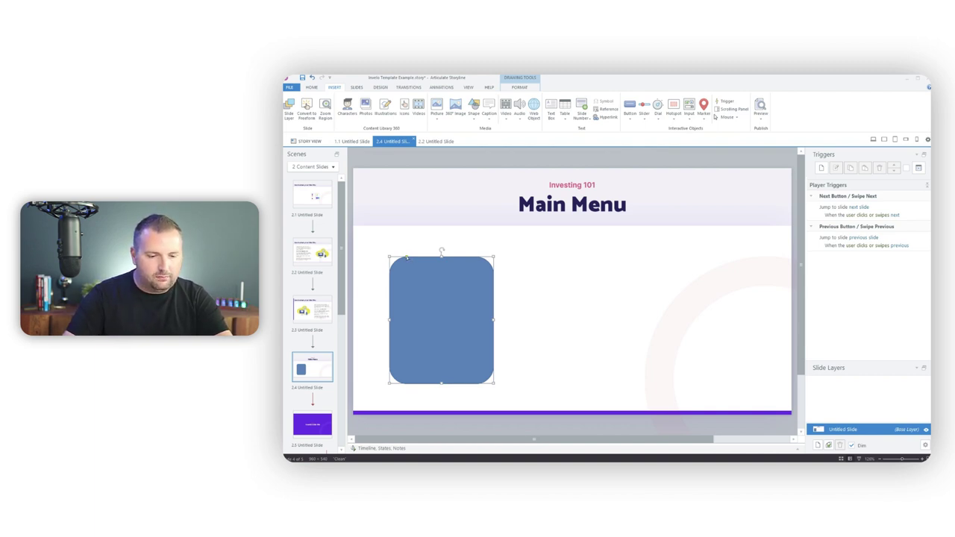
Reduce the rounded rectangle's corner radius until its corners are only slightly rounded
key(Escape)
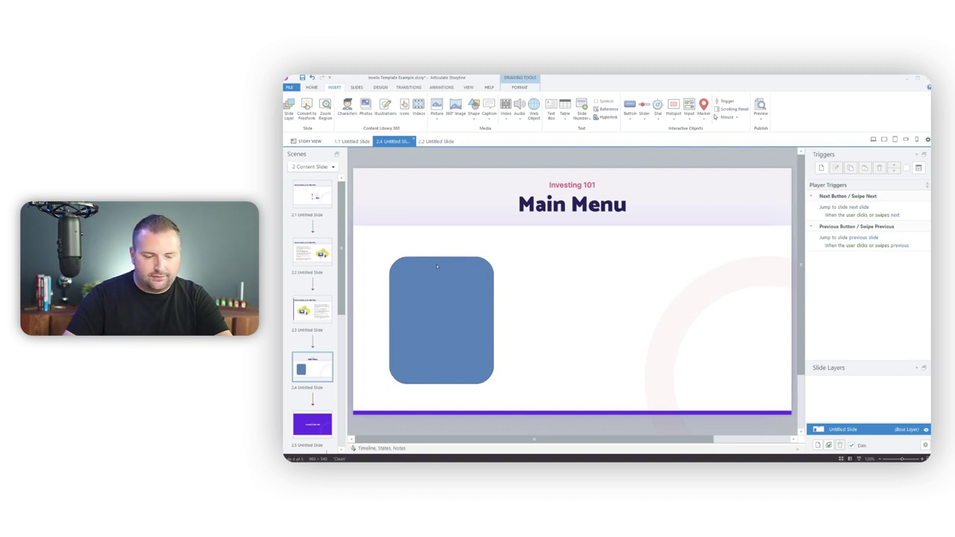
click(422, 266)
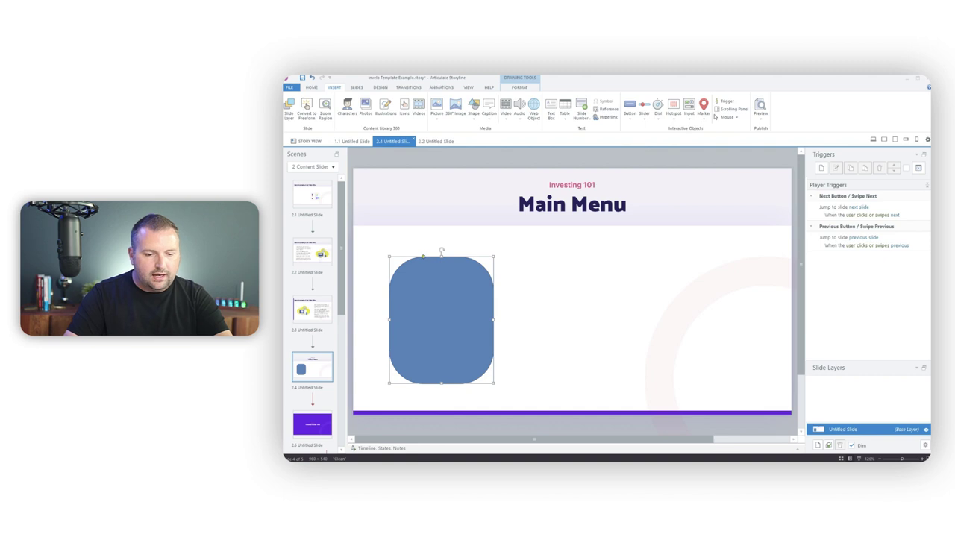
drag(423, 256, 398, 260)
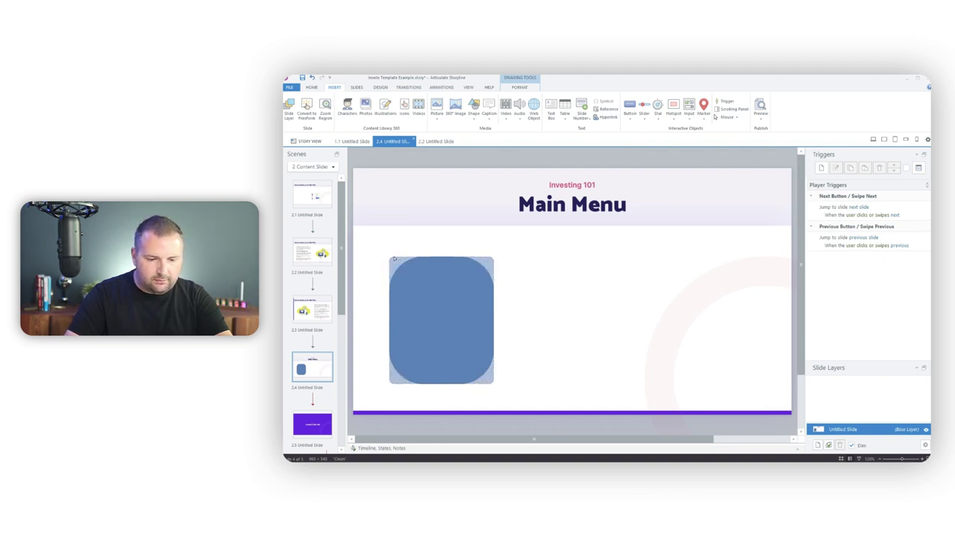
drag(393, 259, 390, 257)
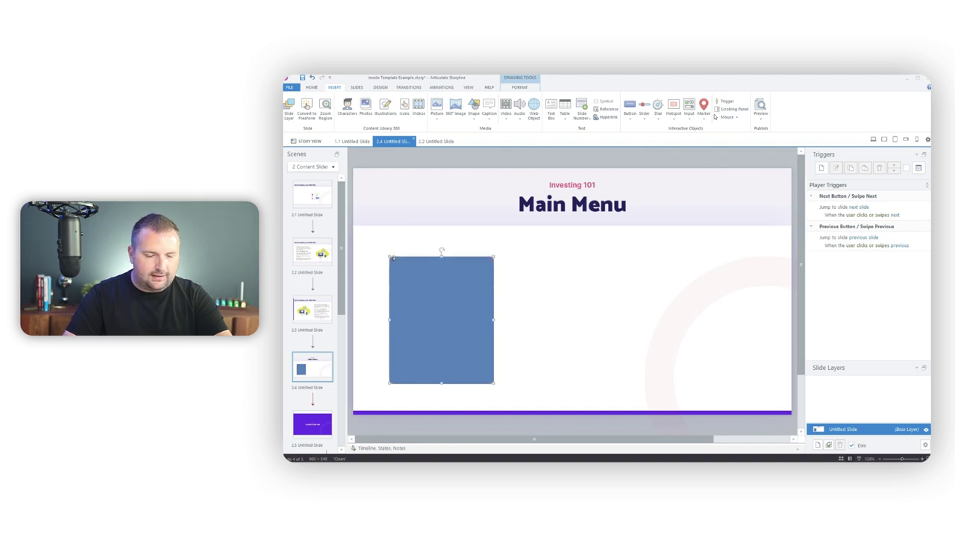
Give the rounded rectangle a white fill and remove its outline
click(519, 88)
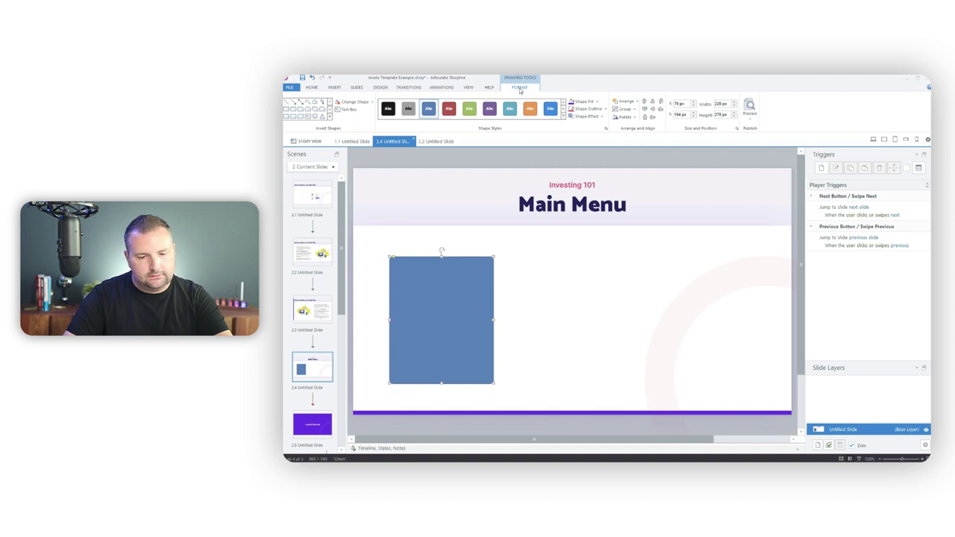
click(596, 102)
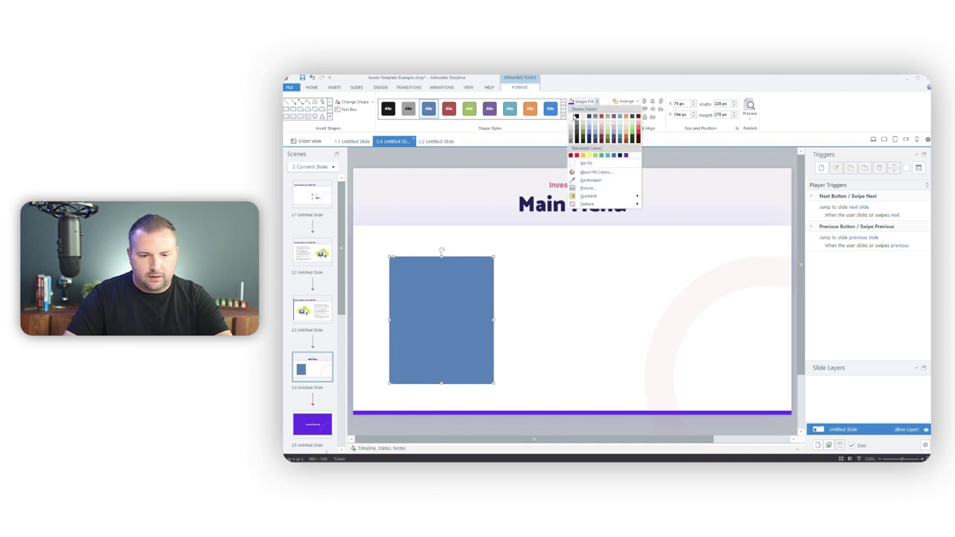
click(586, 163)
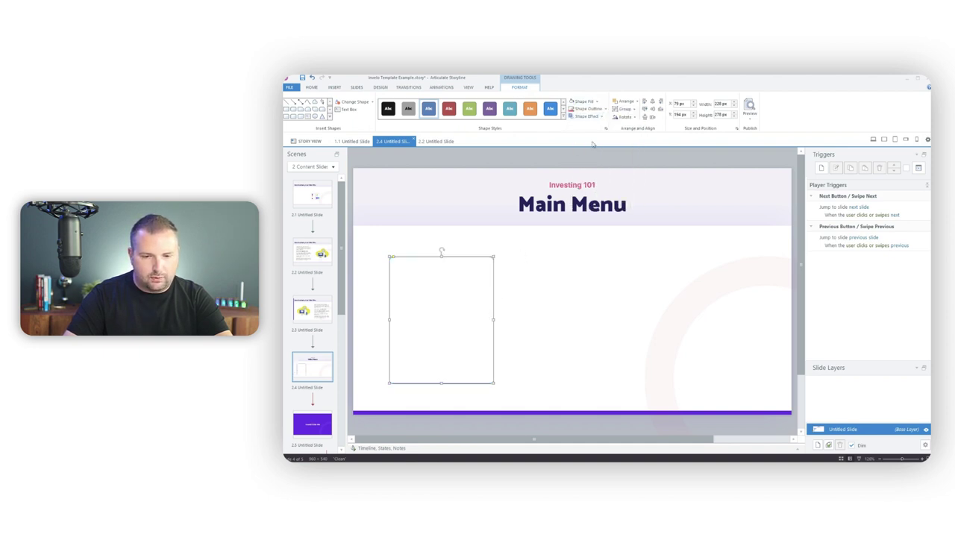
click(606, 110)
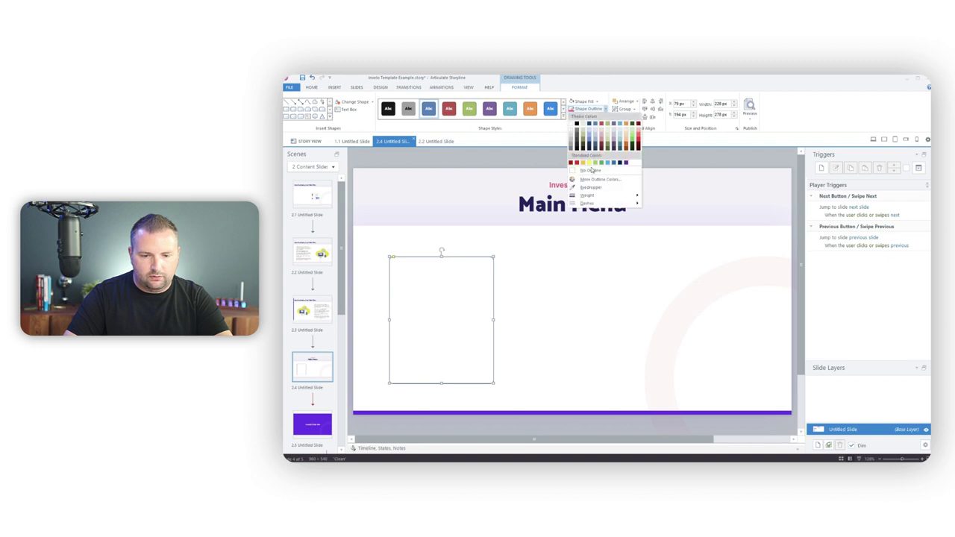
click(591, 170)
Apply the centered outer shadow preset to the white card through its detailed shadow options
click(602, 116)
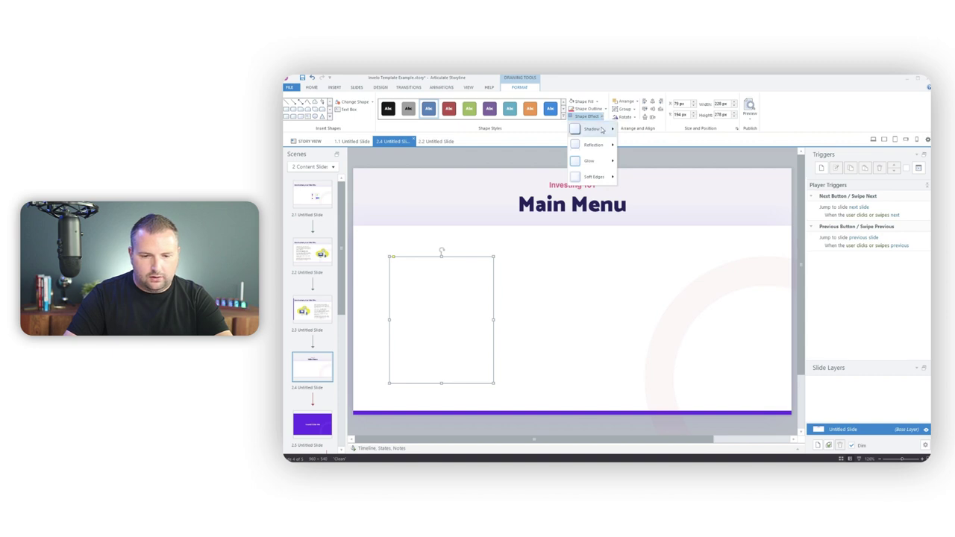
mouse_move(591, 129)
click(636, 340)
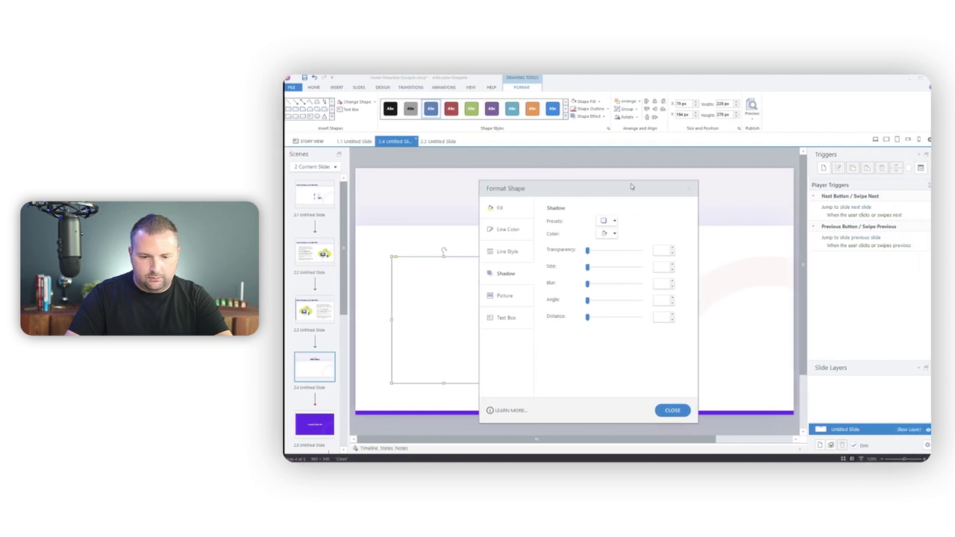
drag(631, 183, 724, 175)
click(718, 209)
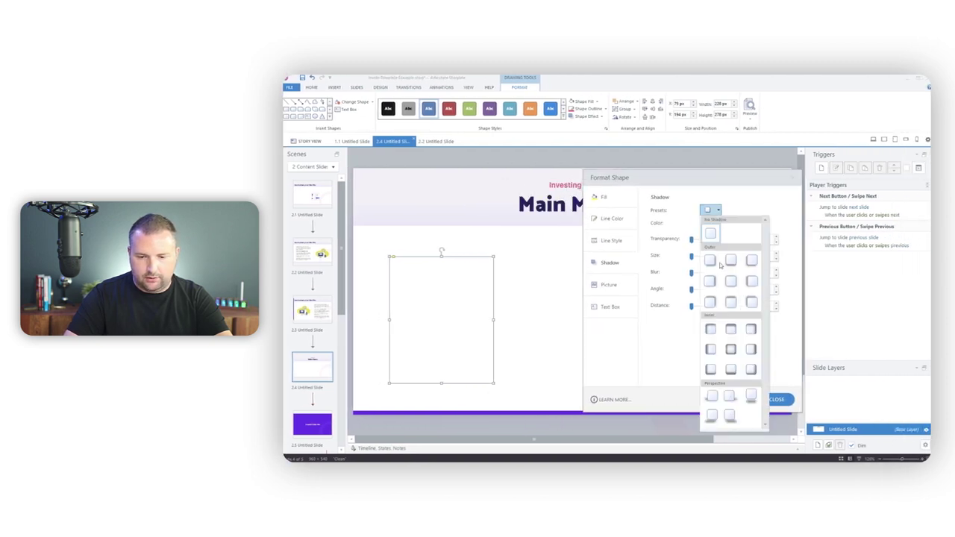
click(728, 283)
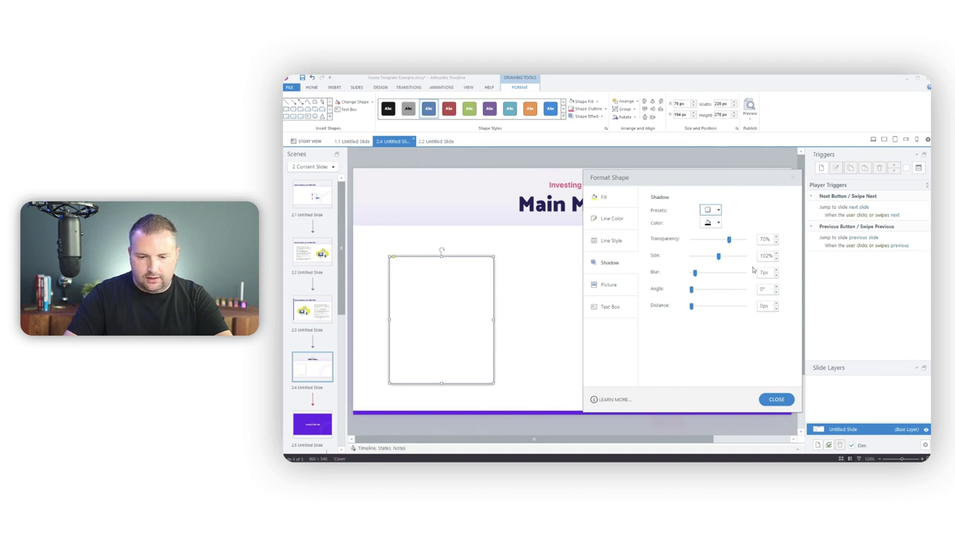
Soften the card's shadow by setting its blur to 29 px and its transparency to 90%
click(777, 273)
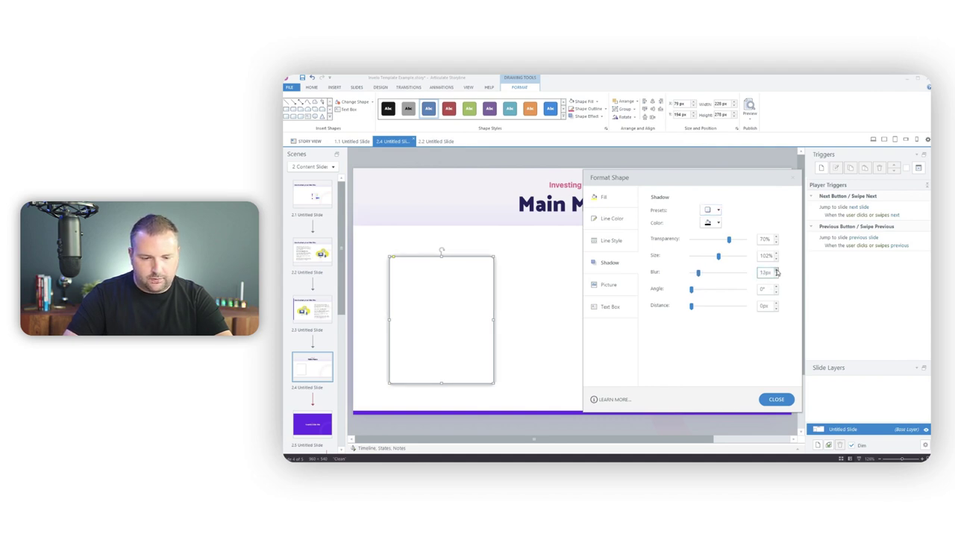
click(777, 271)
click(777, 271)
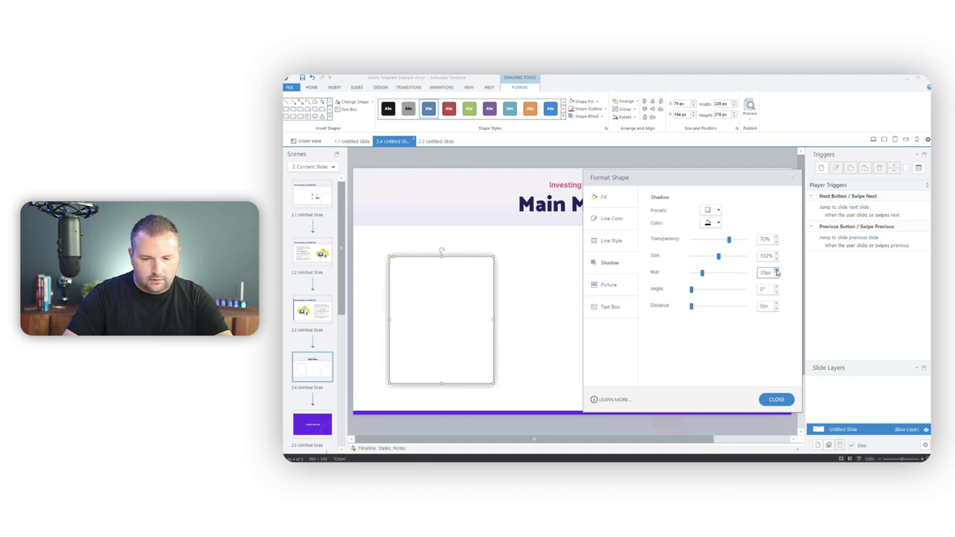
click(777, 271)
drag(701, 275, 707, 275)
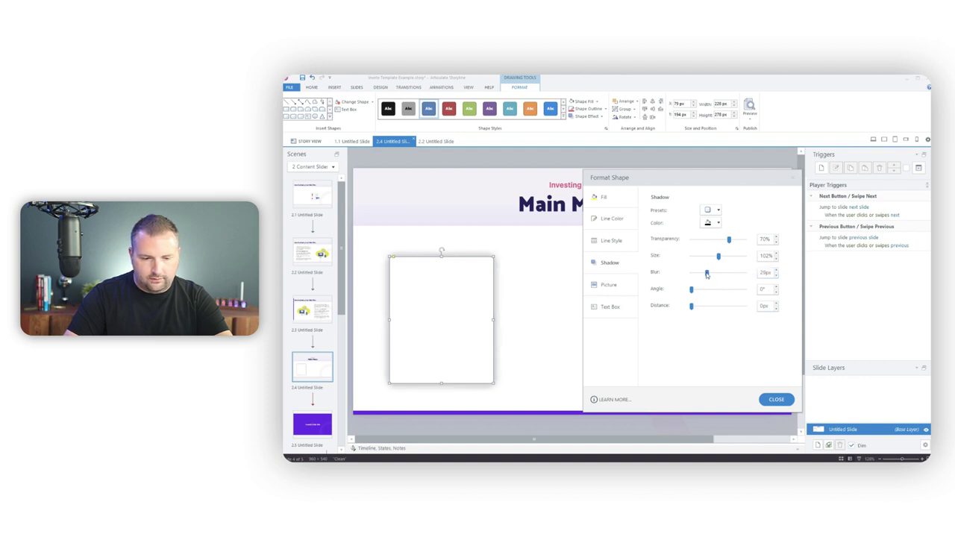
drag(730, 239, 736, 239)
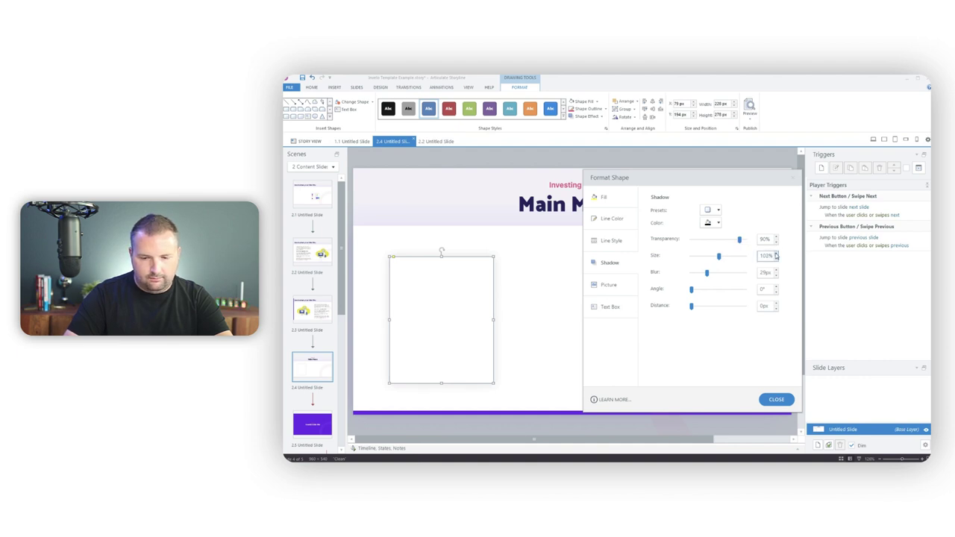
click(777, 400)
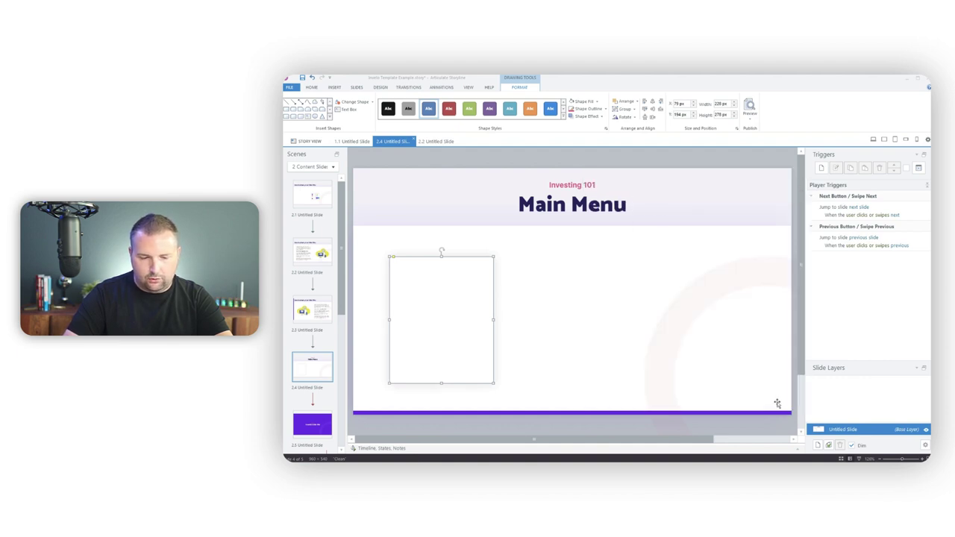
click(648, 153)
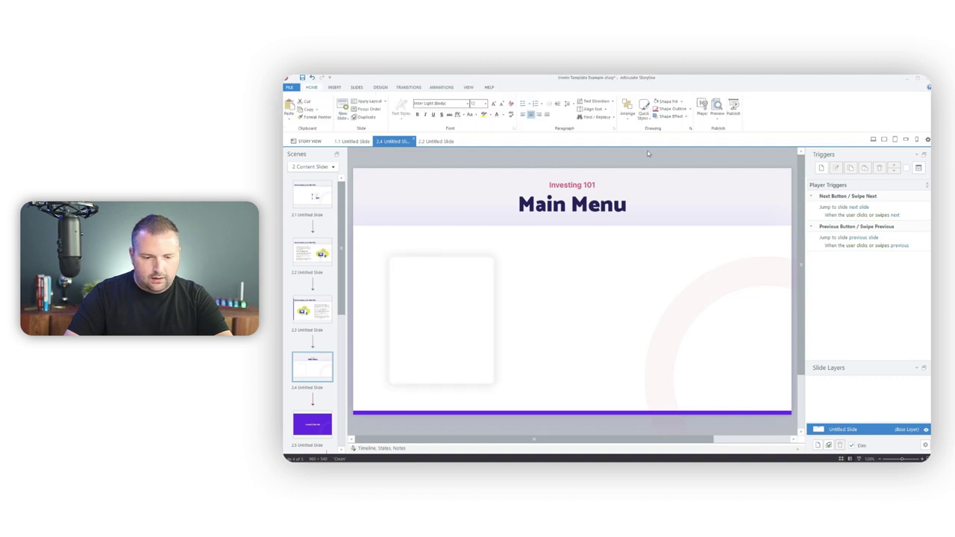
Duplicate the card twice to form a row of three, and distribute the cards evenly across the slide
click(430, 318)
mouse_move(431, 319)
mouse_down()
mouse_move(540, 328)
mouse_move(580, 317)
mouse_move(620, 286)
mouse_move(715, 288)
mouse_up()
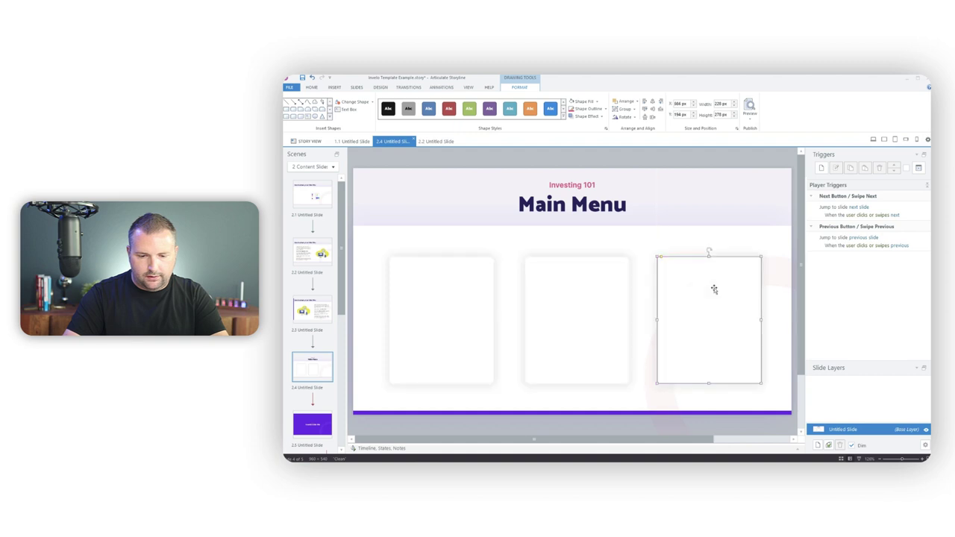
shift+click(578, 299)
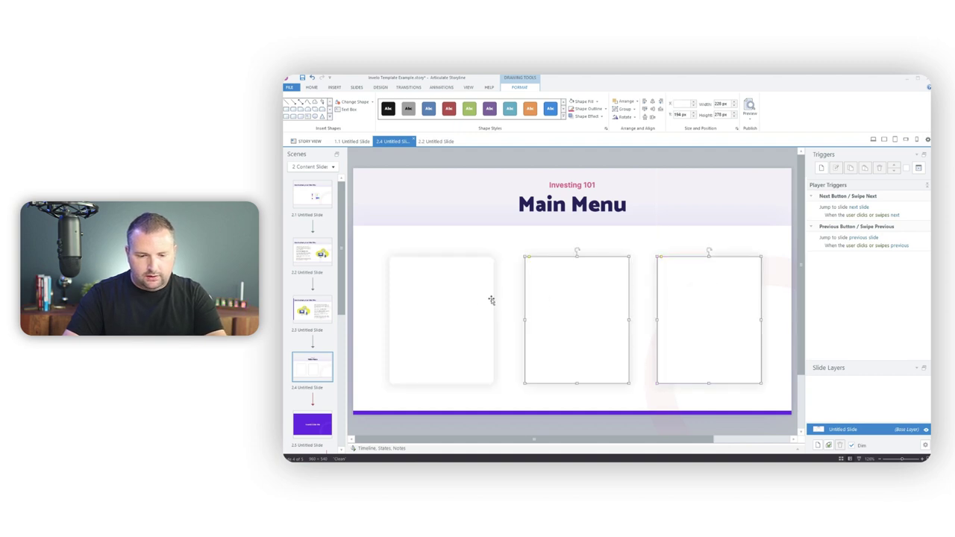
shift+click(443, 302)
click(652, 118)
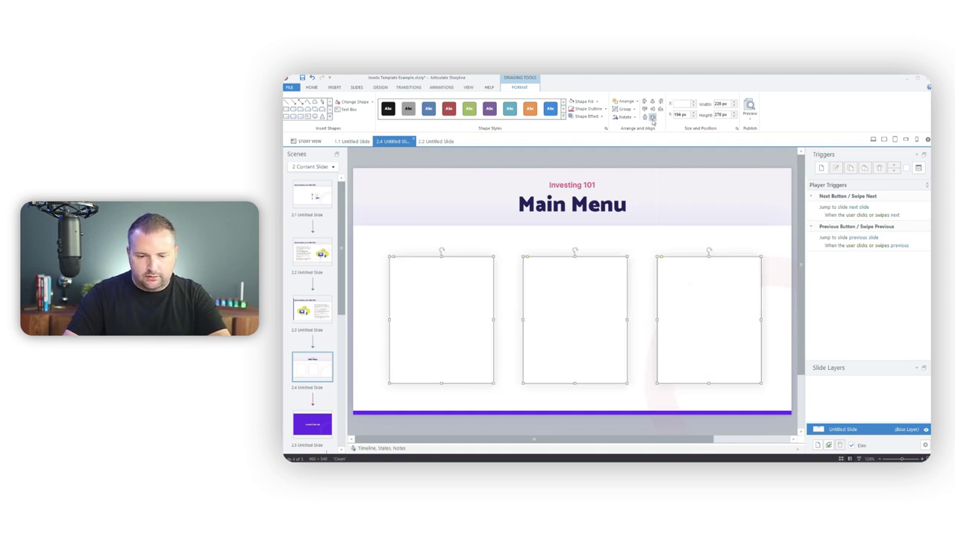
click(653, 119)
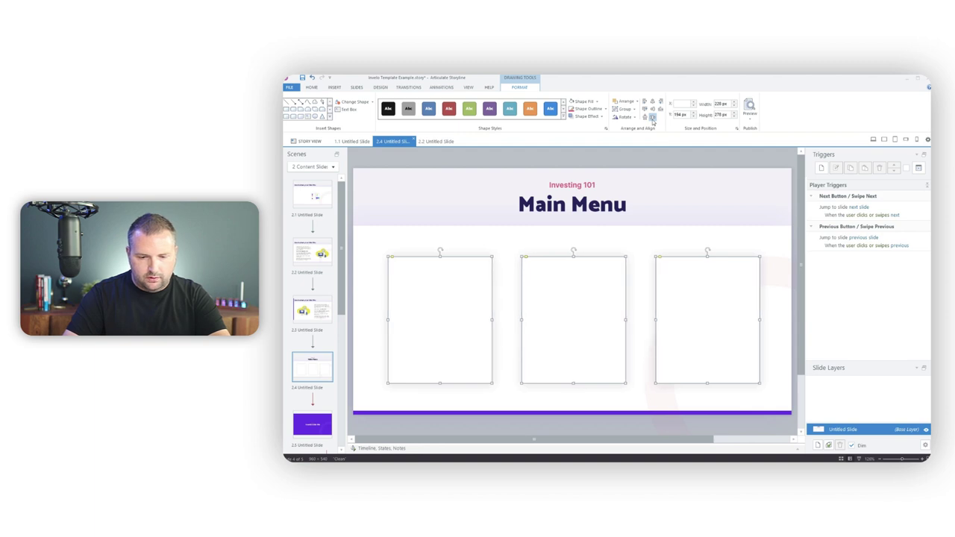
click(532, 163)
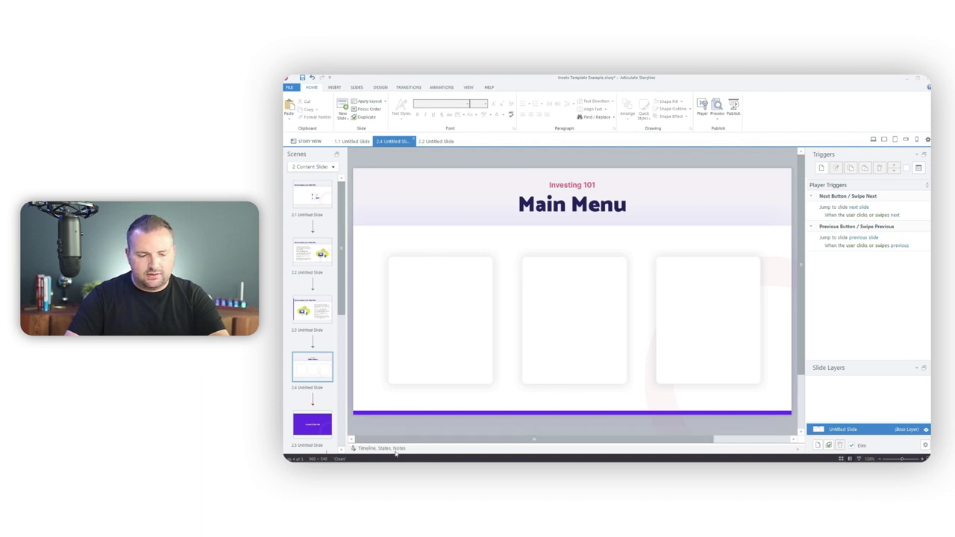
Switch to the Invelo website in Chrome and examine how its page sections use tinted backgrounds
key(alt+Tab)
scroll(501, 280, up, 1)
scroll(448, 274, up, 1)
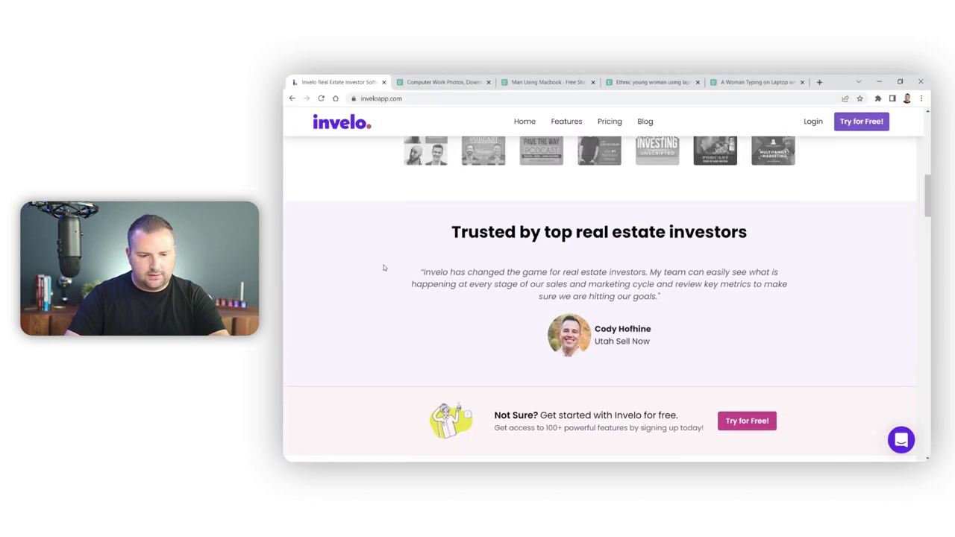
scroll(428, 390, down, 3)
scroll(428, 390, up, 3)
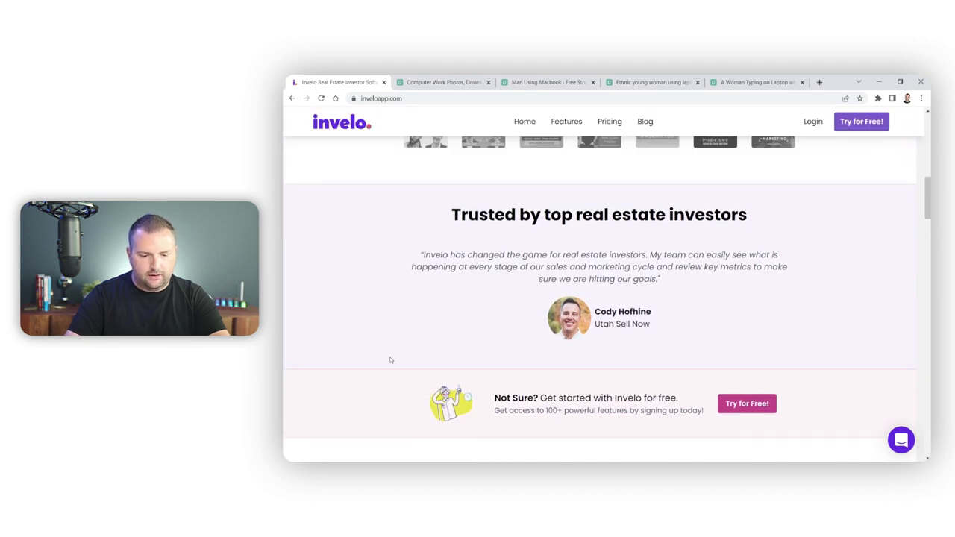
Back in Storyline, copy the brand color palette picture from slide 2.1 onto the Main Menu slide and place it over the middle card
key(alt+Tab)
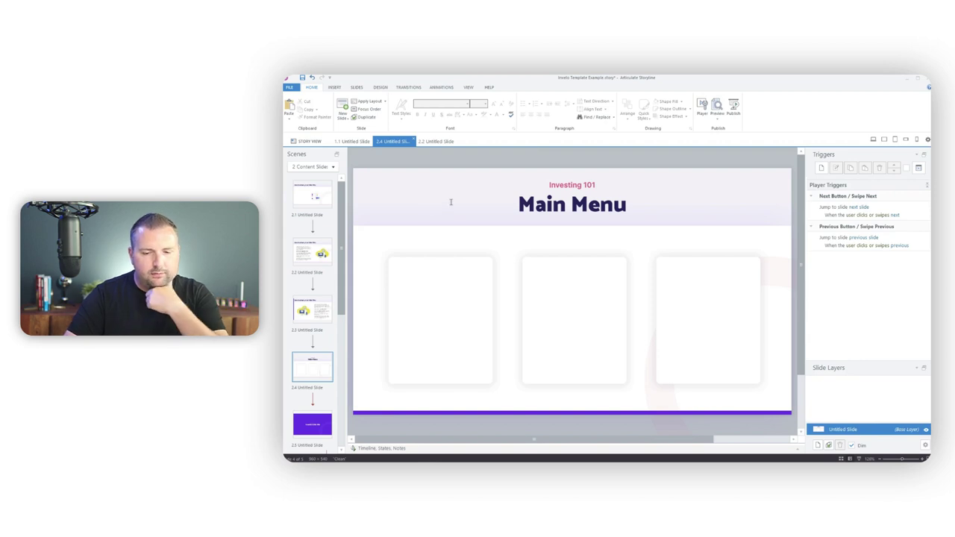
click(390, 236)
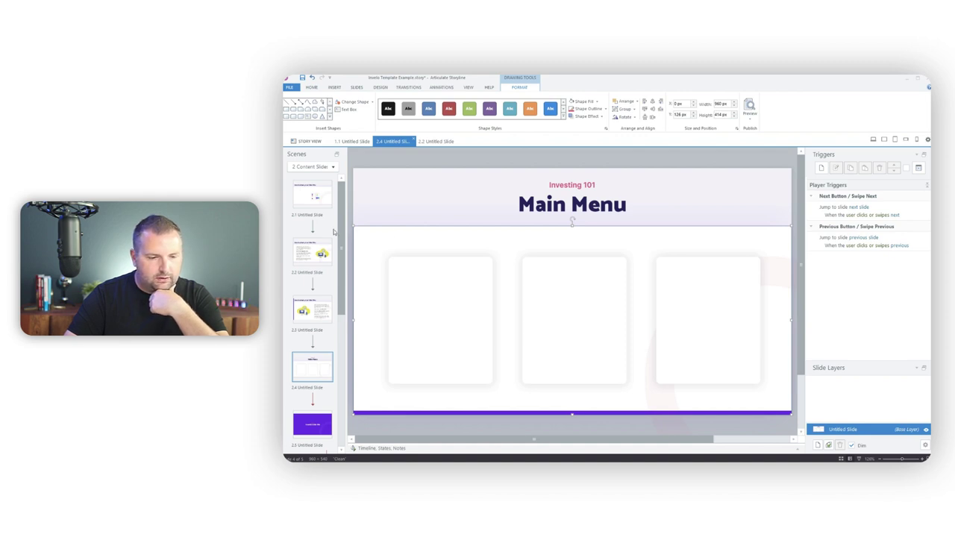
click(321, 197)
click(568, 327)
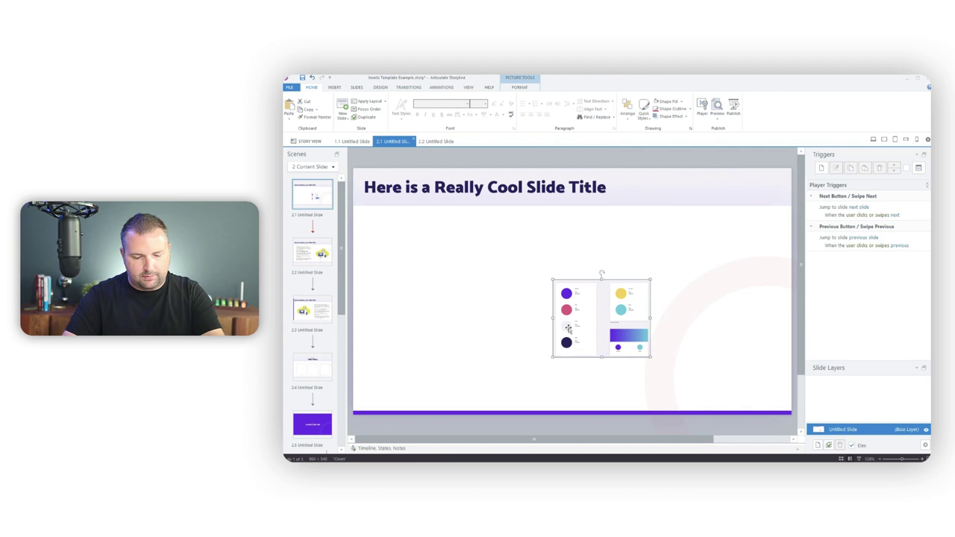
click(316, 368)
key(ctrl+v)
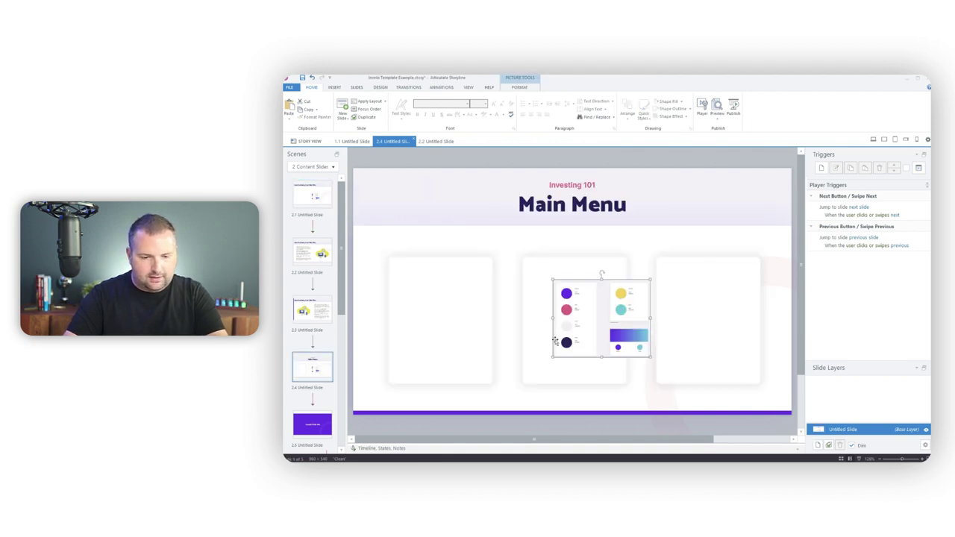
drag(588, 341, 560, 341)
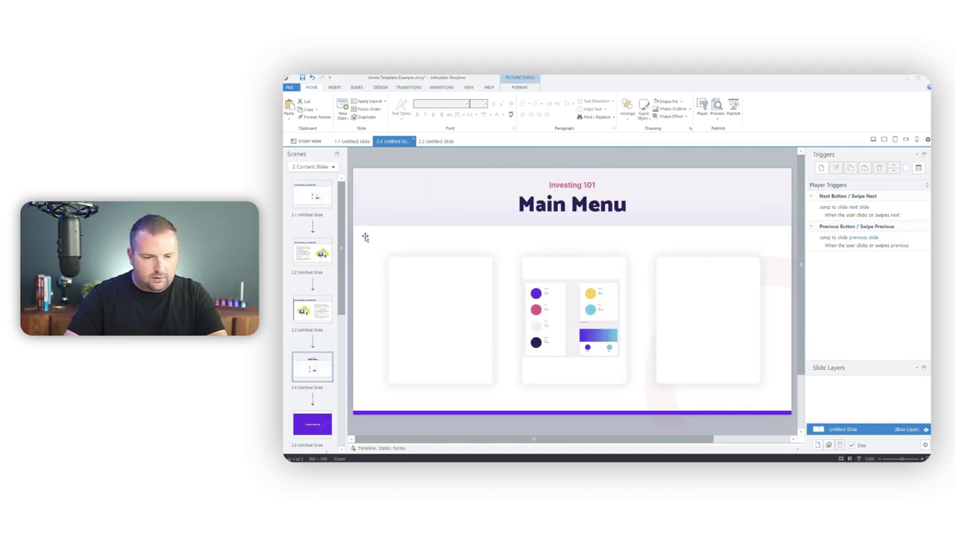
Try filling the white content rectangle below the Main Menu header with the light grey sampled from the palette picture
click(365, 238)
click(531, 88)
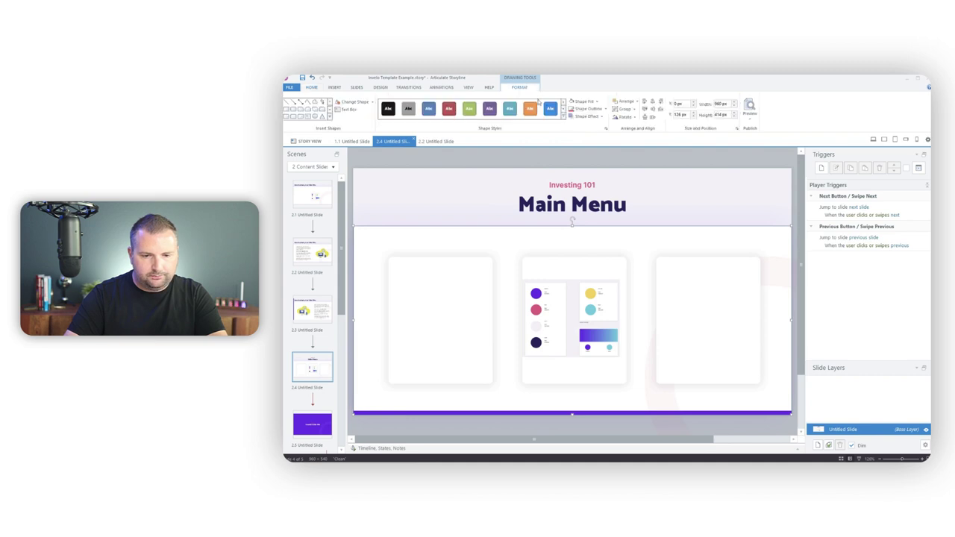
click(599, 101)
click(590, 179)
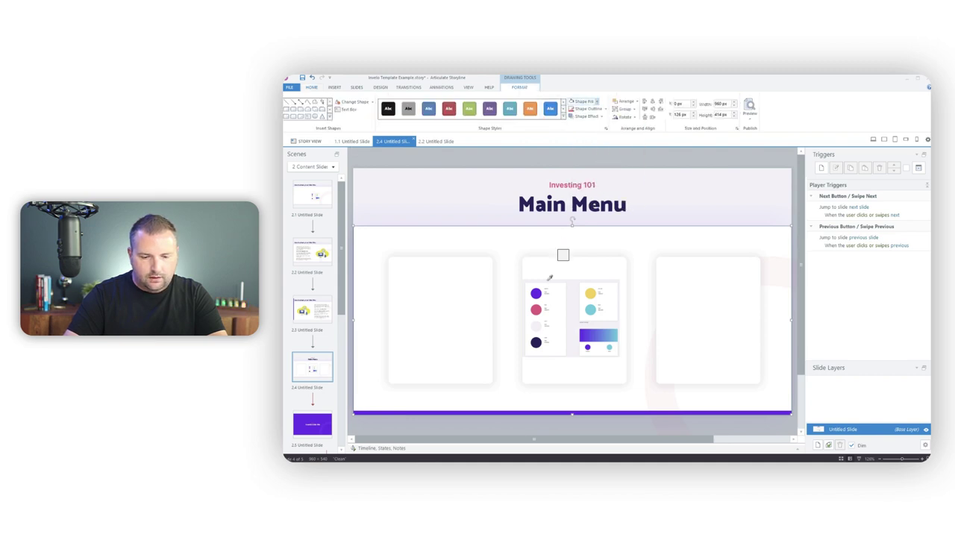
click(536, 327)
Try a white fill on the full-slide rectangle behind the Main Menu header
click(399, 179)
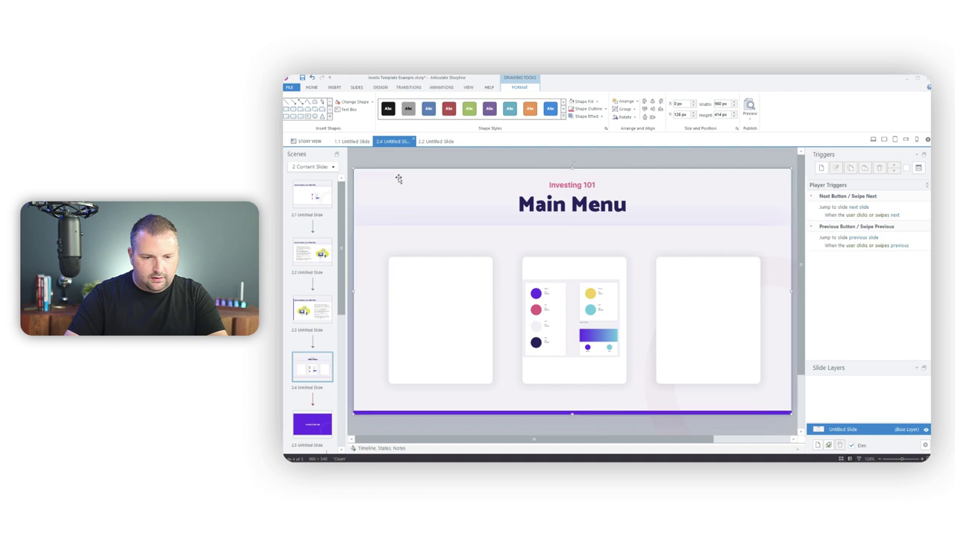
click(589, 101)
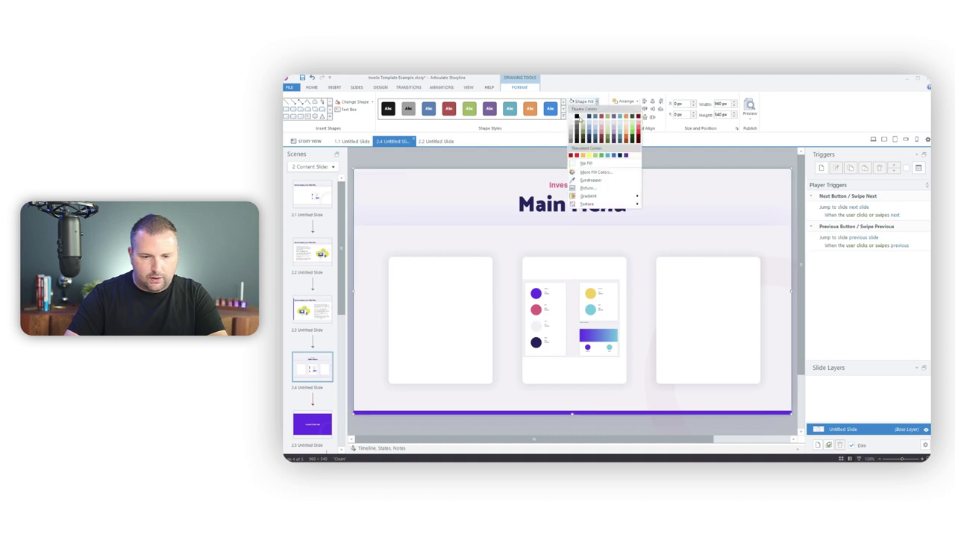
click(573, 117)
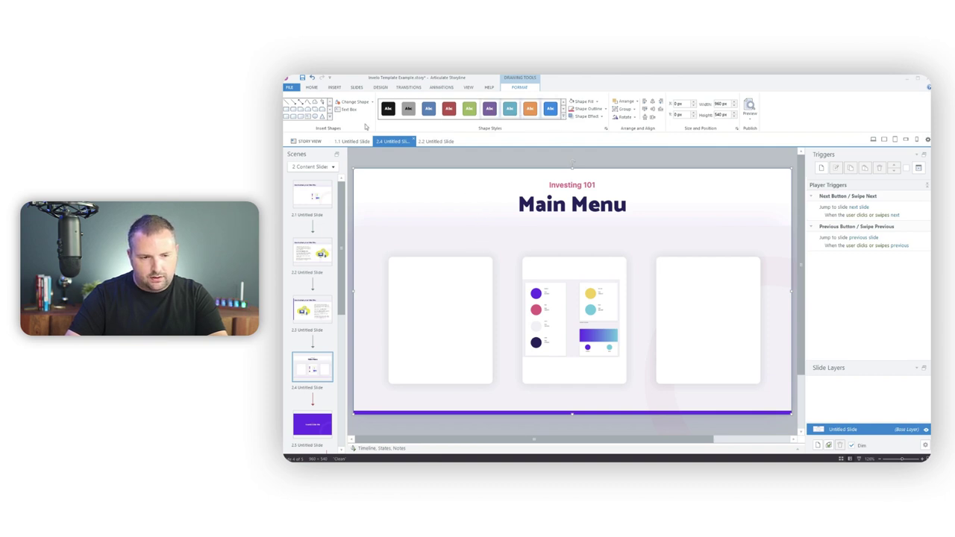
Undo the fill changes on both background rectangles and delete the color palette picture from the middle card
click(313, 78)
click(312, 78)
click(313, 78)
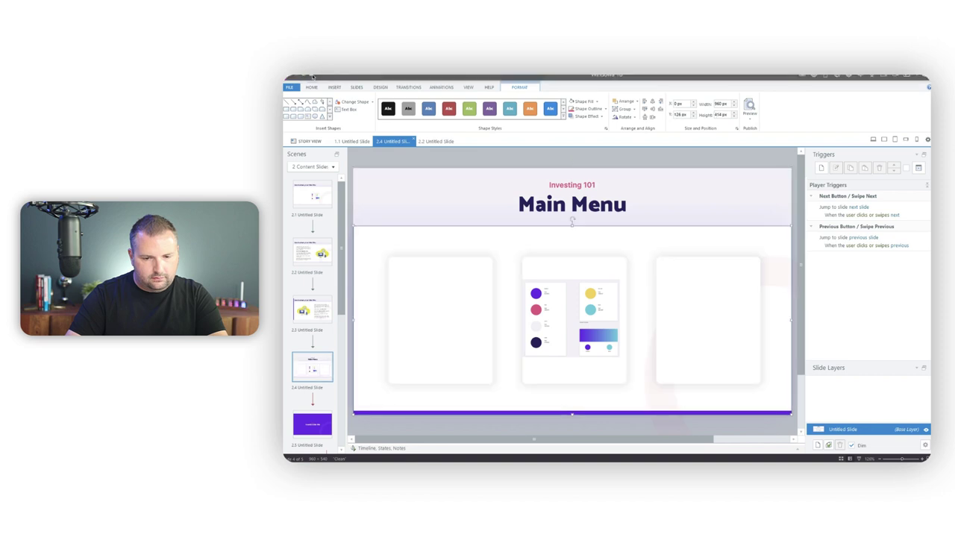
click(587, 300)
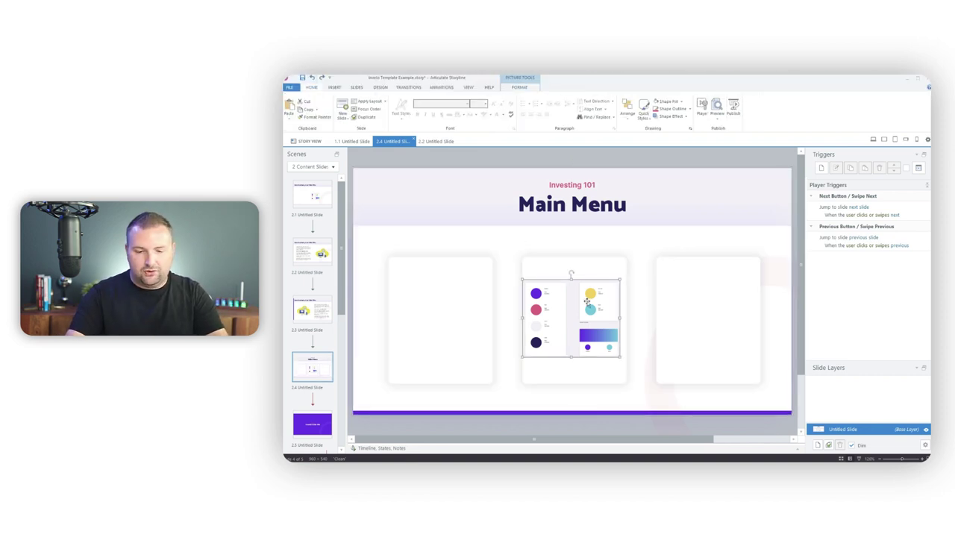
key(Delete)
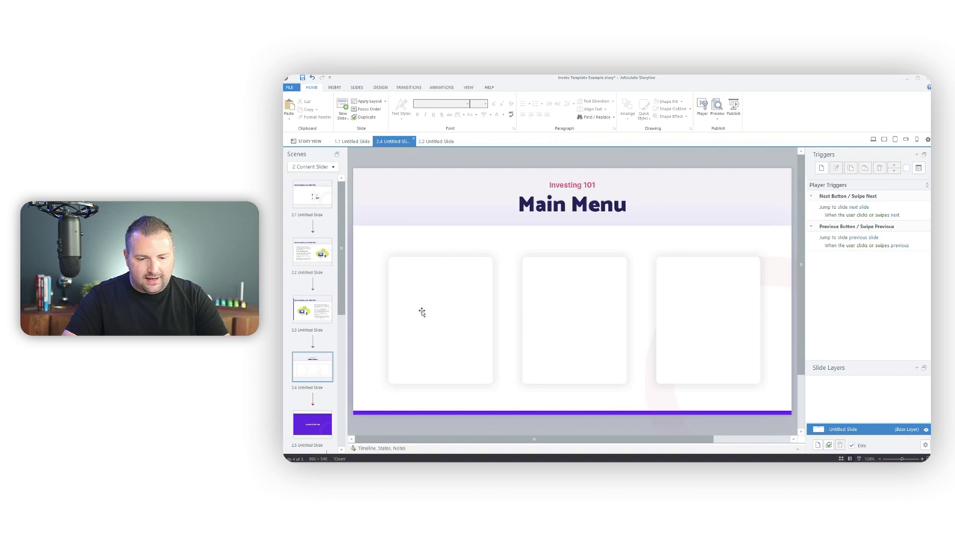
Duplicate the Main Menu title text box, move the copy over the cards and bring it to the front
click(542, 211)
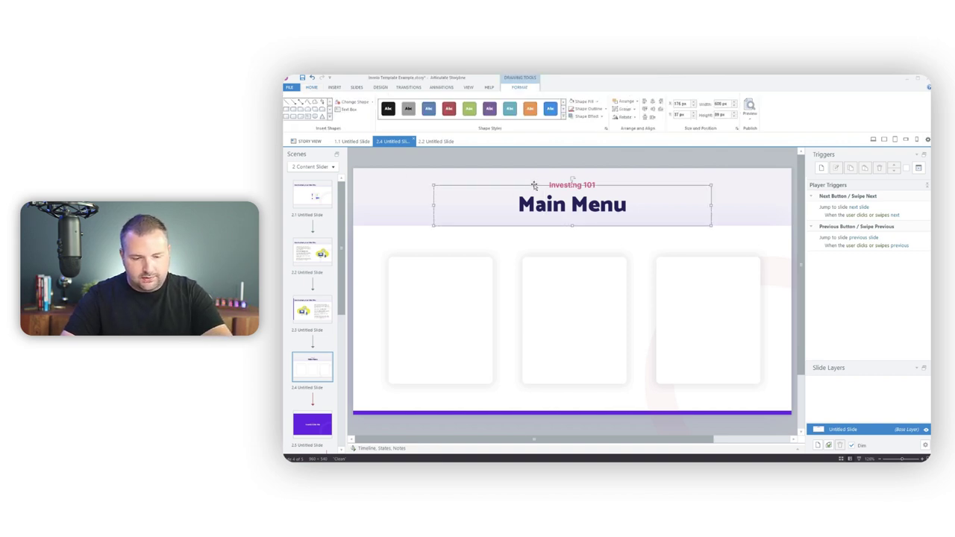
drag(535, 185, 455, 299)
click(473, 299)
click(492, 291)
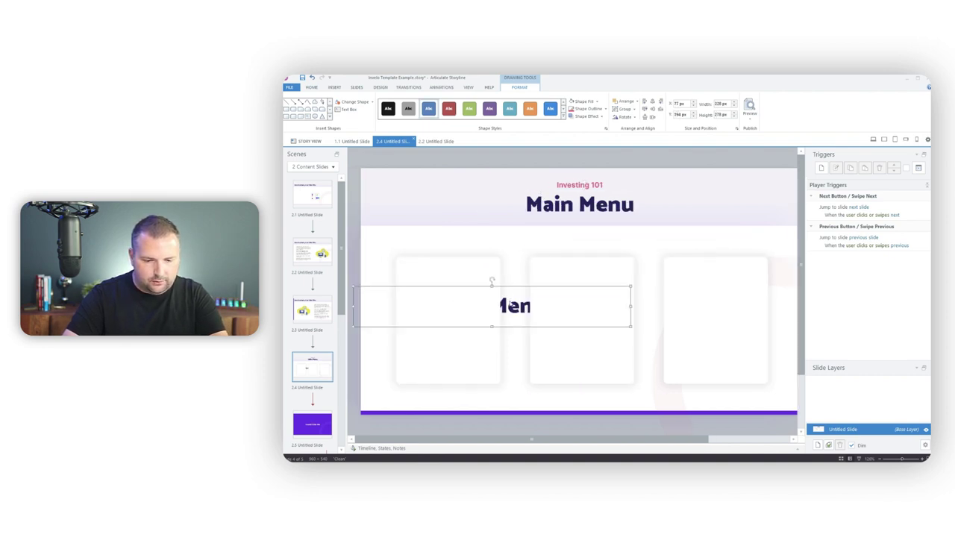
right_click(520, 288)
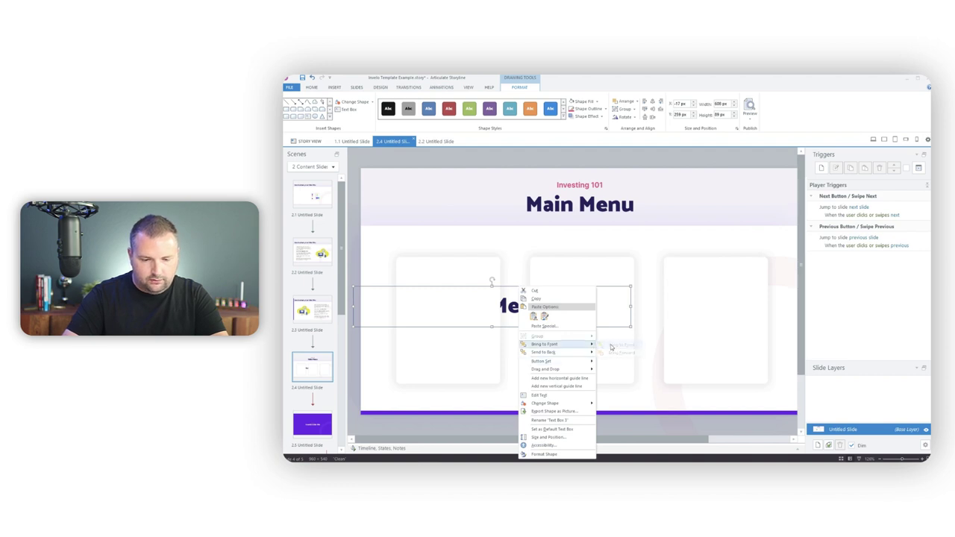
click(621, 345)
Change the copied title's text to "Menu Item #1" and reduce its font size to 20
double_click(514, 313)
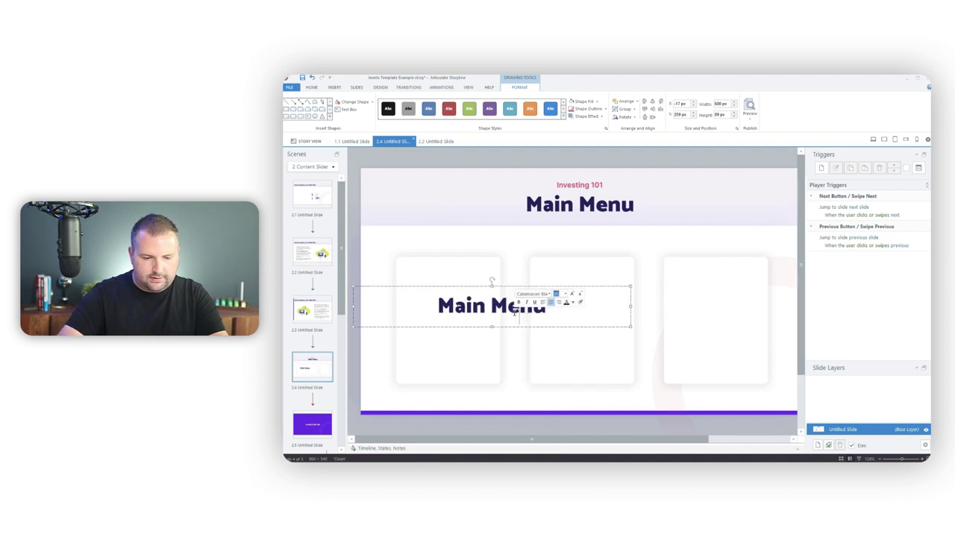
triple_click(514, 313)
text(Menu It)
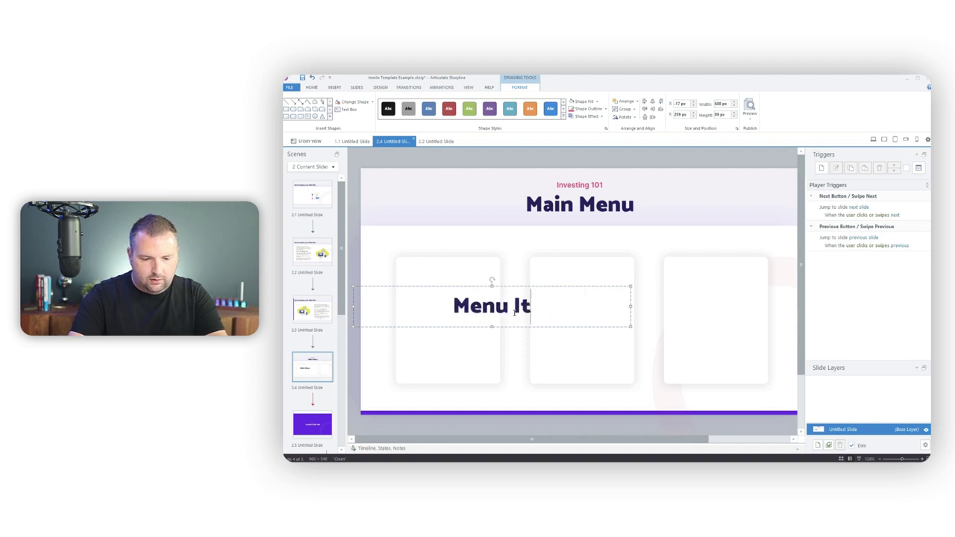
text(em #1)
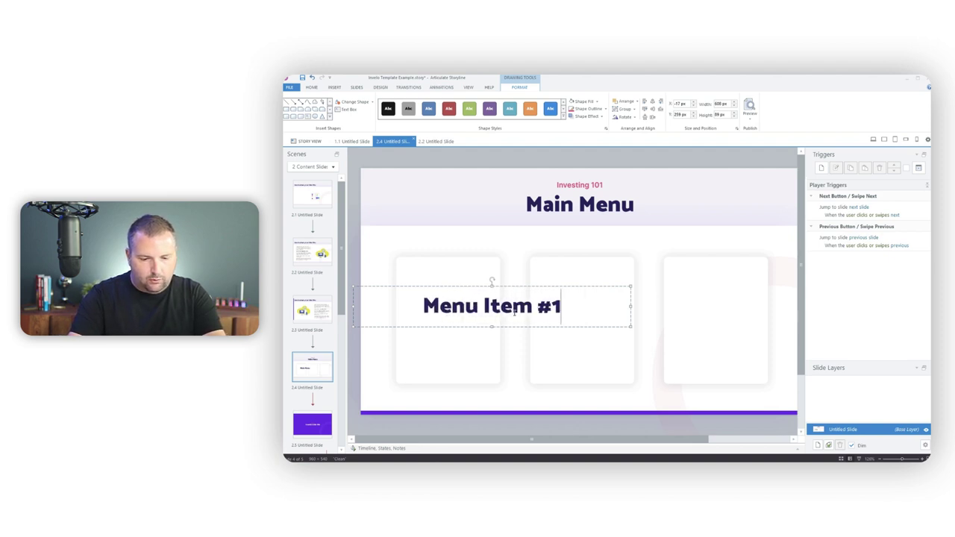
triple_click(514, 313)
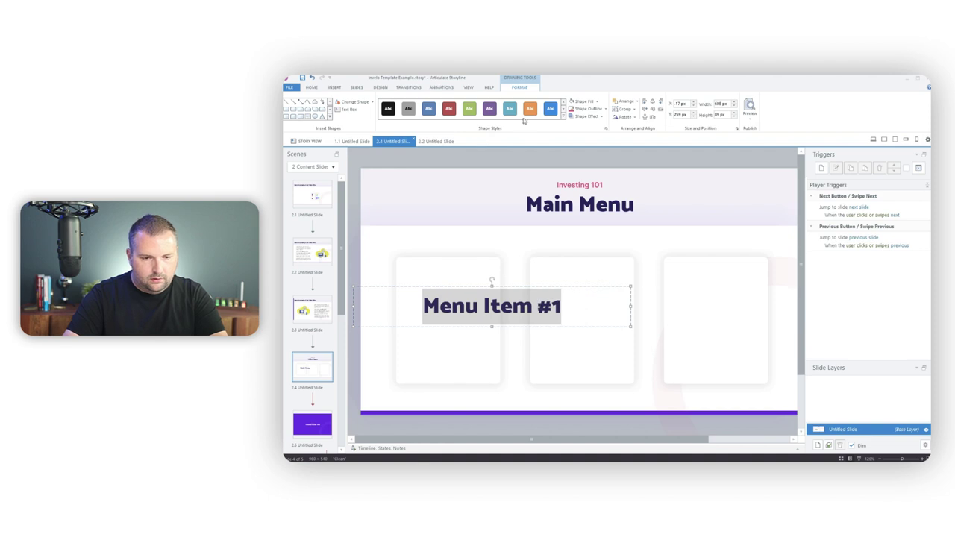
click(311, 87)
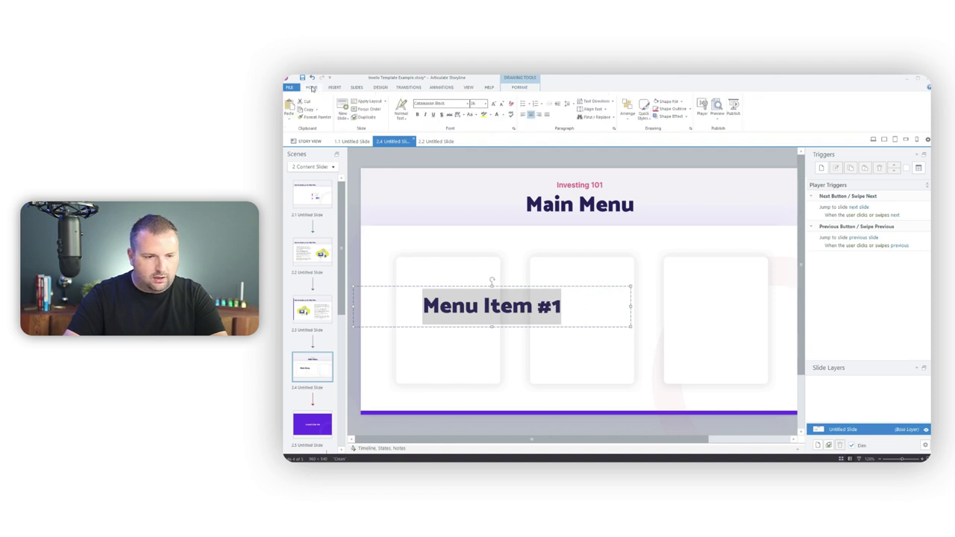
click(501, 103)
click(502, 103)
click(501, 103)
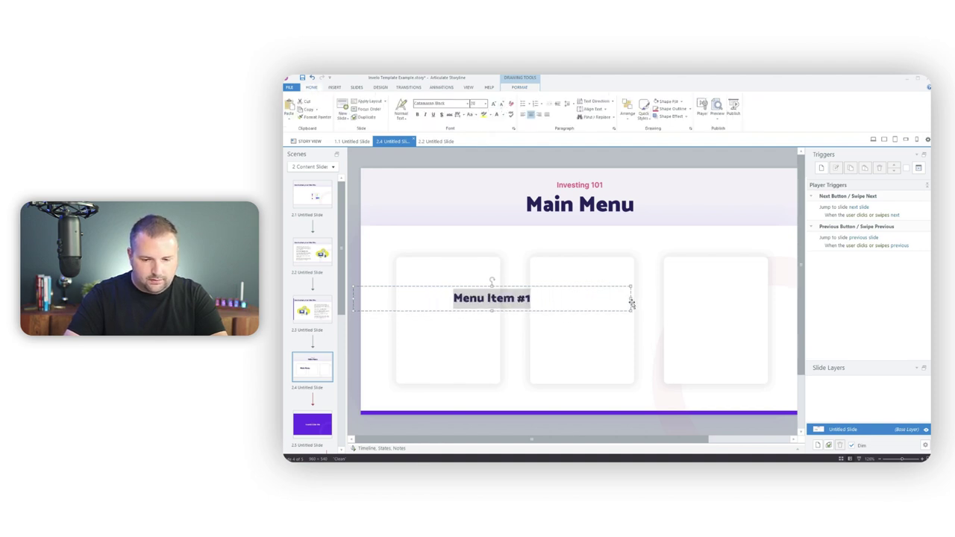
Narrow the "Menu Item #1" text box to the first card's width and nudge it down to the card's vertical middle
drag(632, 298, 500, 299)
drag(354, 299, 395, 298)
key(Down)
key(Down)
key(Down)
key(Down)
key(Down)
key(Down)
key(Down)
key(Down)
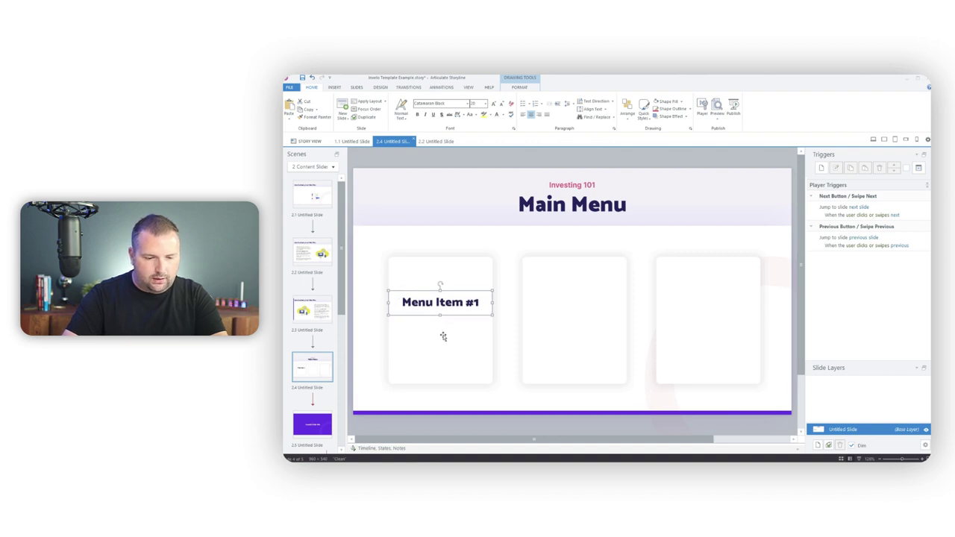
key(Down)
key(Down)
key(Down)
key(Down)
key(Down)
key(Down)
key(Down)
key(Down)
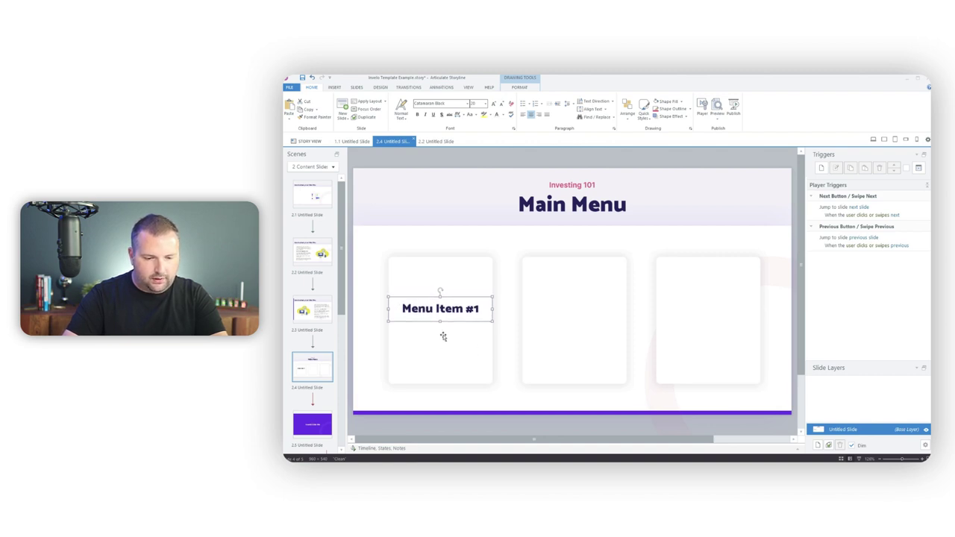
key(Down)
key(Down)
key(Down)
key(Down)
key(Down)
key(Down)
key(Down)
key(Down)
key(Down)
key(Down)
key(Down)
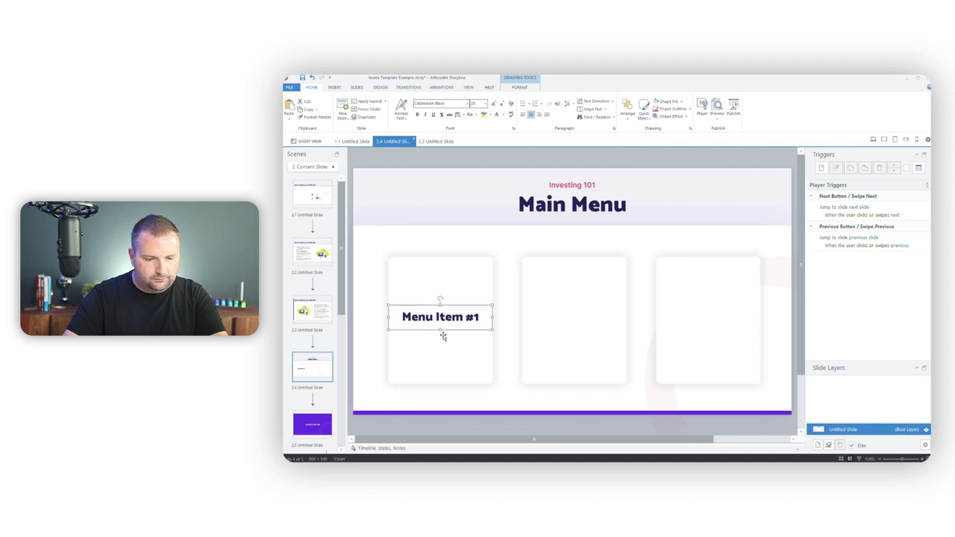
key(Down)
key(Down)
key(Down)
key(Down)
key(Down)
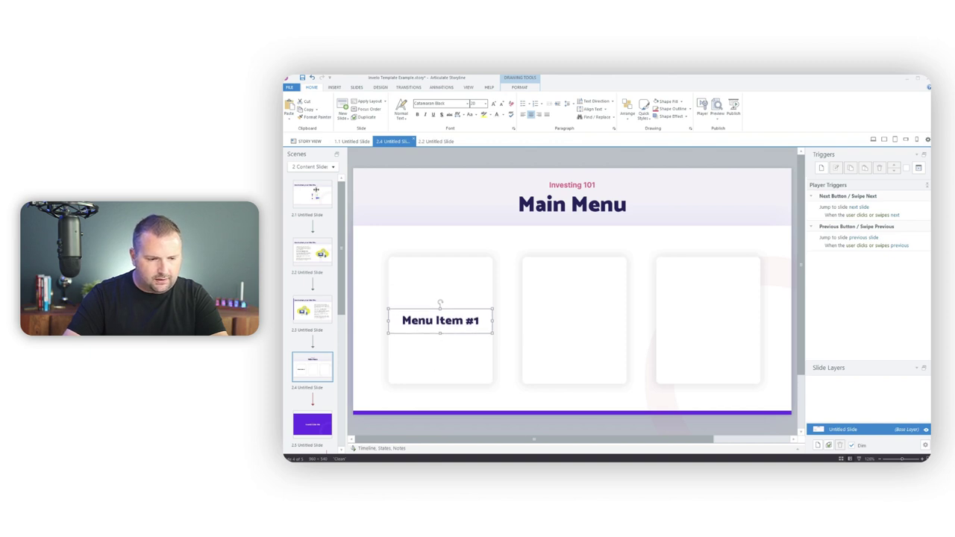
Copy the Begin button from slide 1.1 onto the Main Menu slide and center it near the first card's lower edge
click(347, 142)
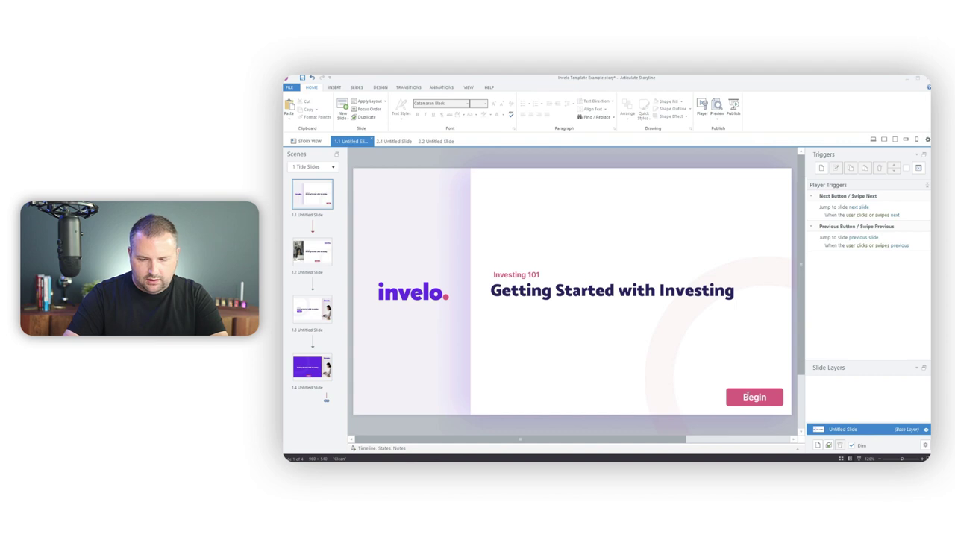
click(752, 390)
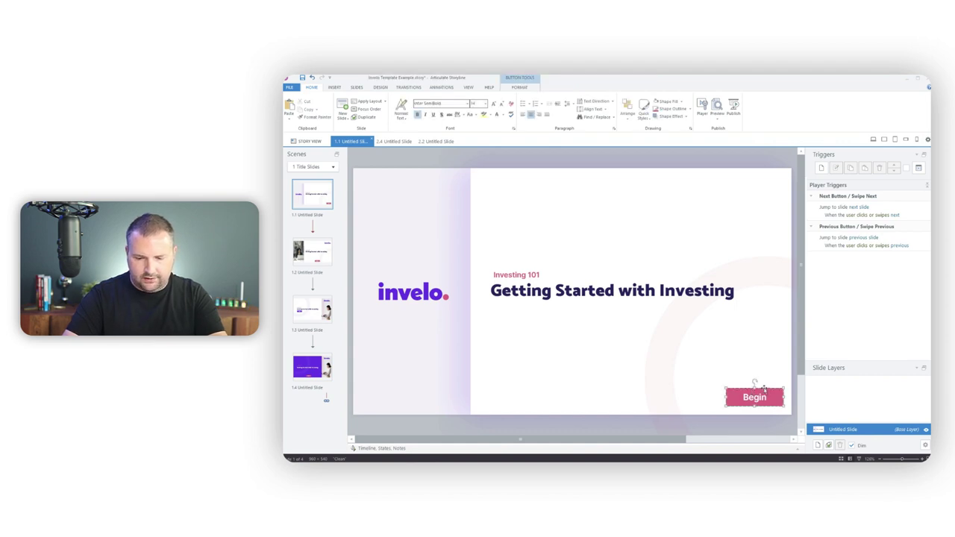
click(397, 142)
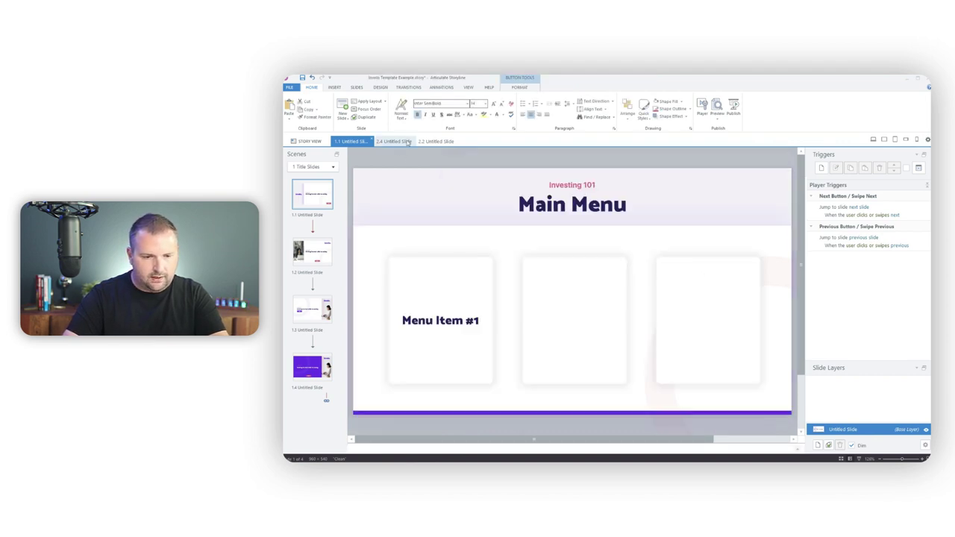
click(435, 142)
click(395, 142)
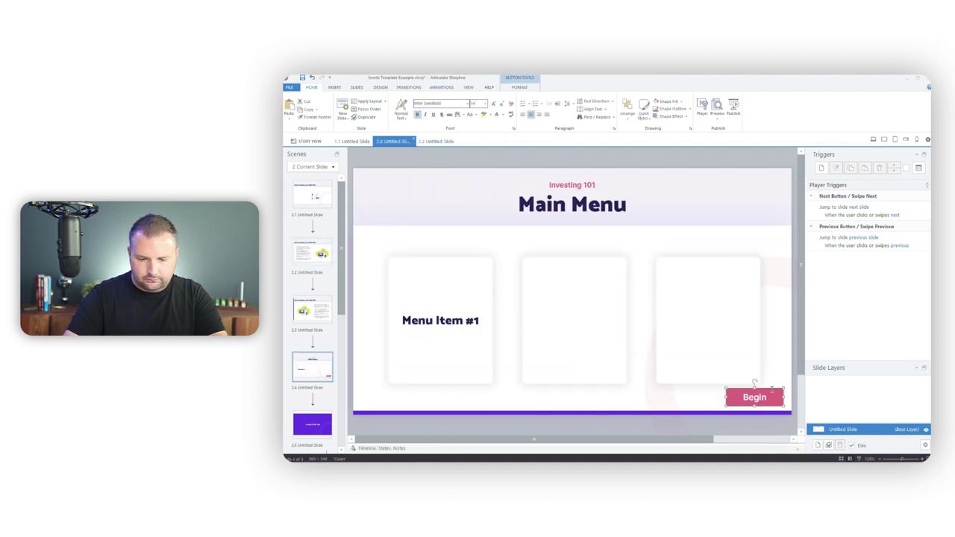
drag(772, 388, 457, 361)
Relabel the first card's button "Learn More" and move it up slightly within the card
double_click(440, 370)
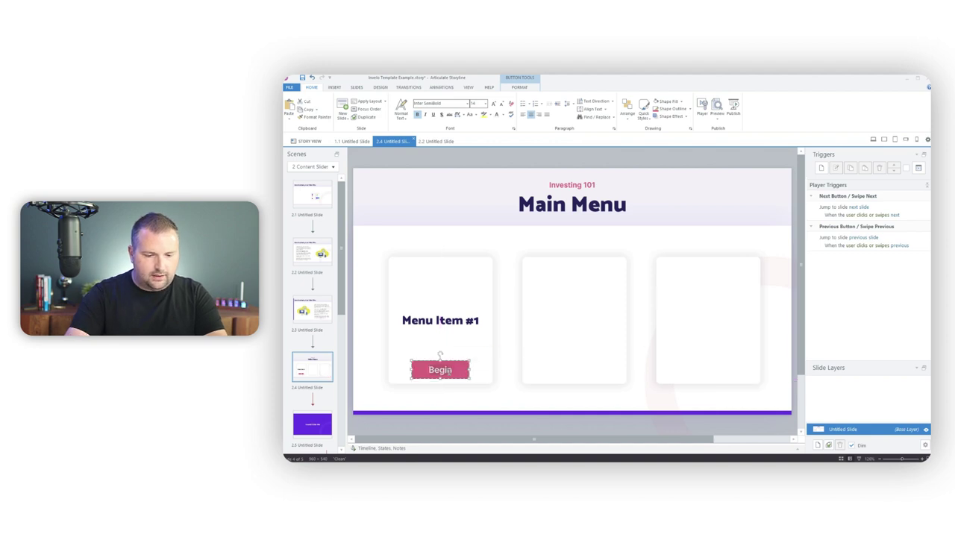
text(Learn More)
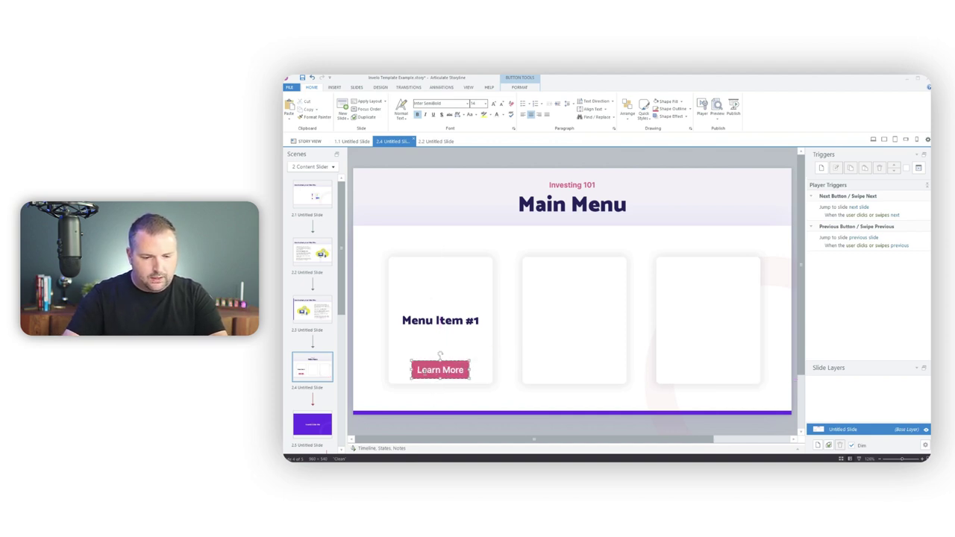
click(436, 165)
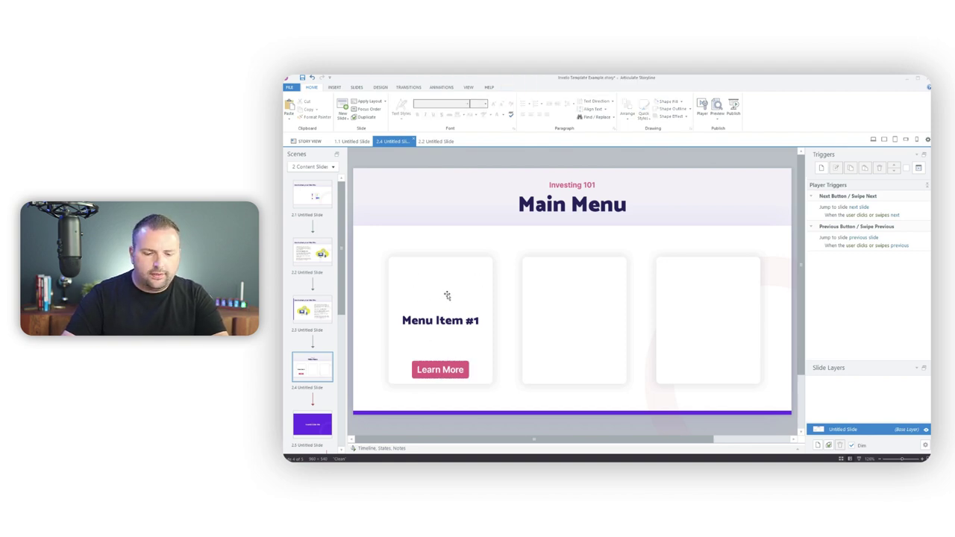
drag(440, 361, 440, 357)
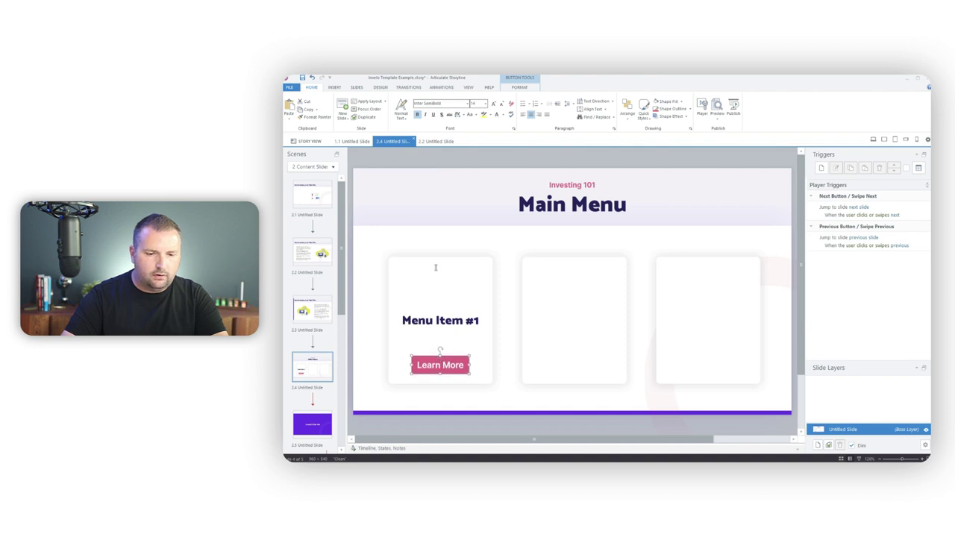
Switch to the Invelo website in Chrome and examine the icon style used in its Features overview
click(437, 153)
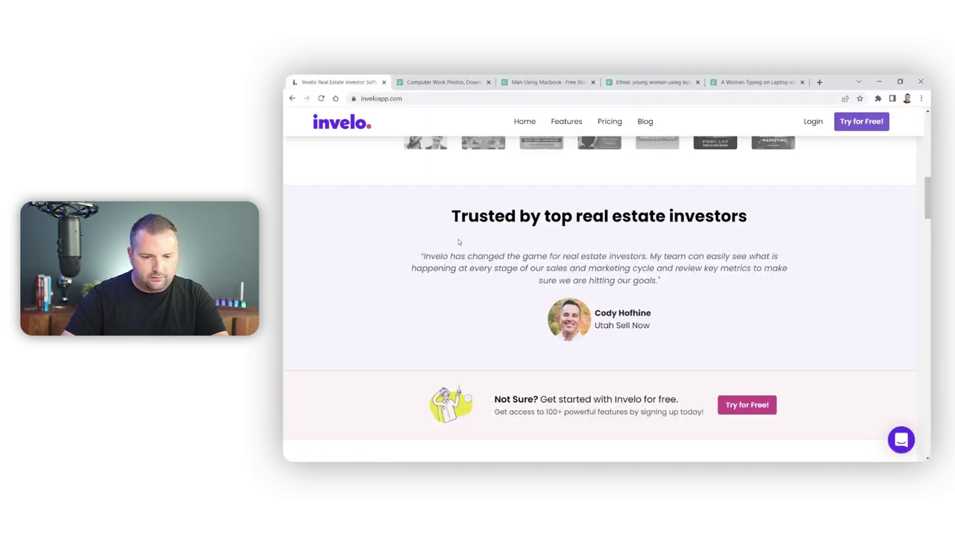
scroll(458, 240, up, 10)
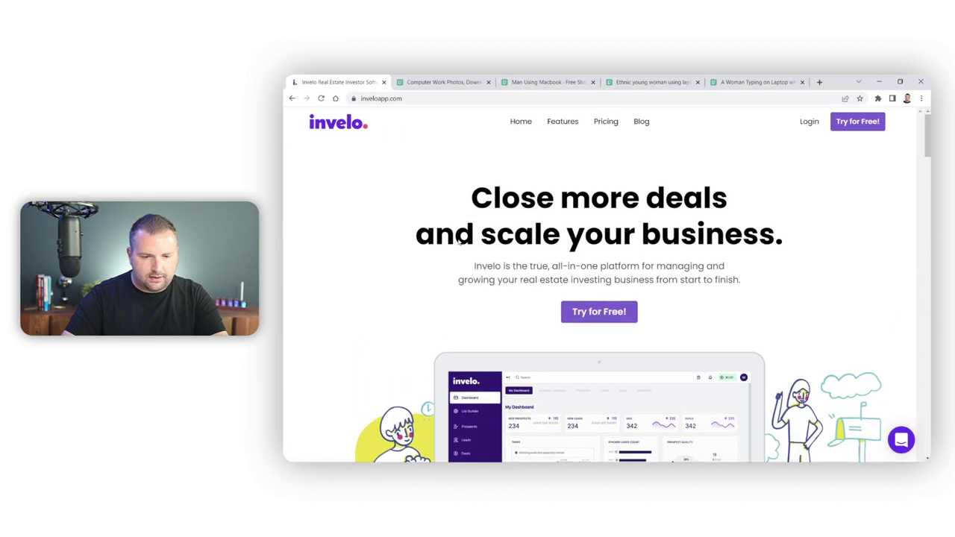
mouse_move(562, 121)
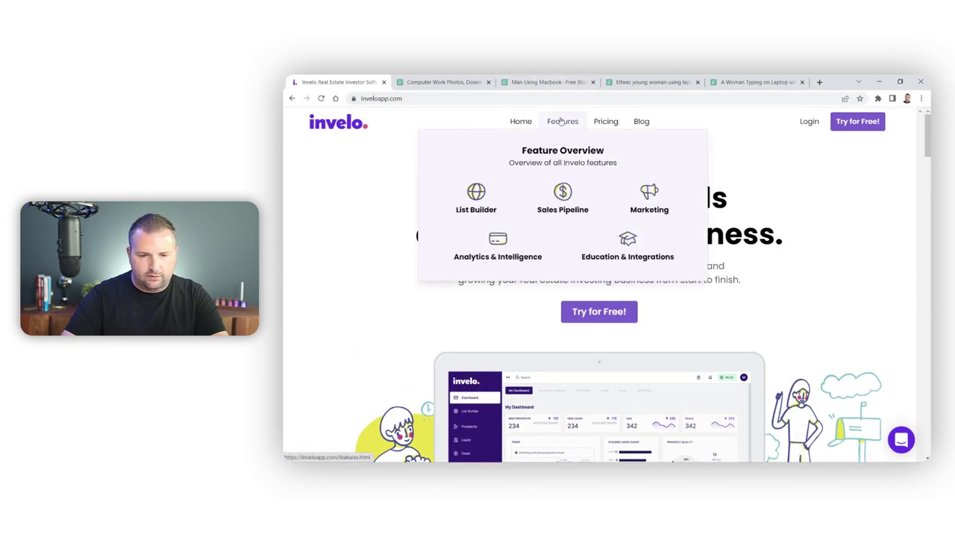
Insert icons8-business-network-64 from the Invelo Assets Icons folder and center it above "Menu Item #1" in the first card
click(479, 180)
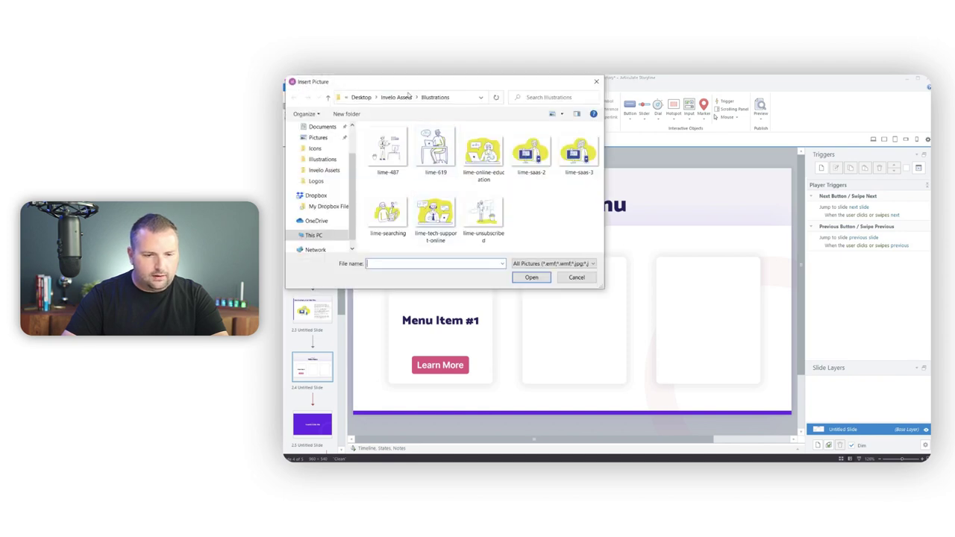
click(396, 97)
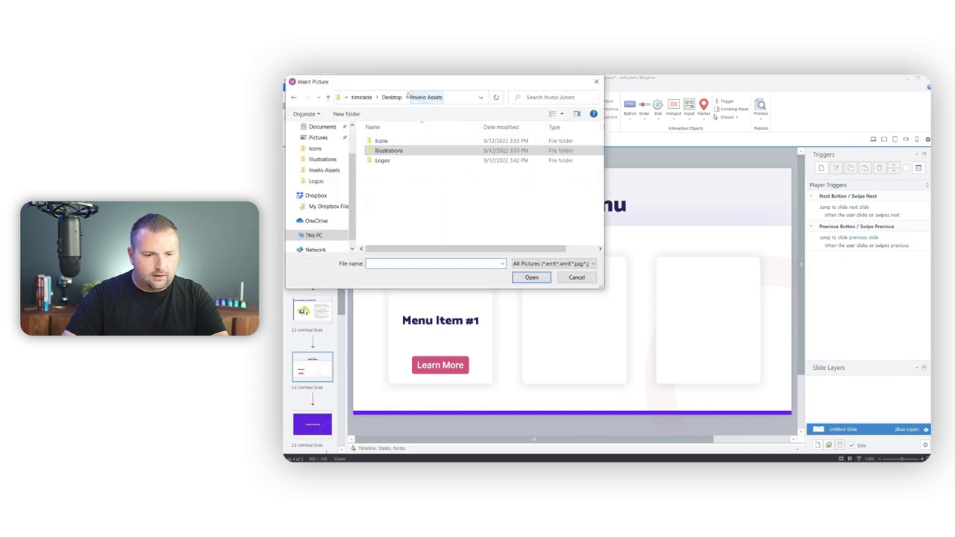
double_click(381, 142)
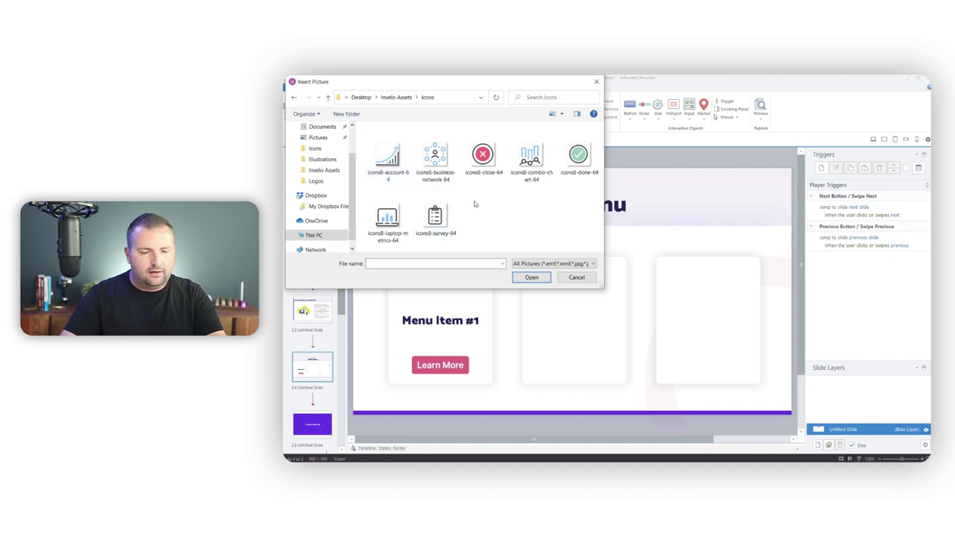
click(441, 158)
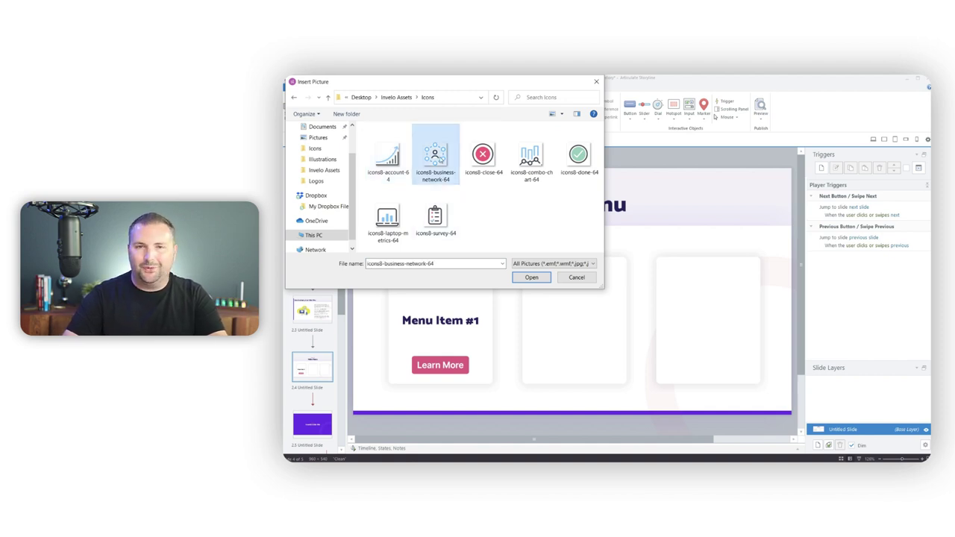
click(531, 277)
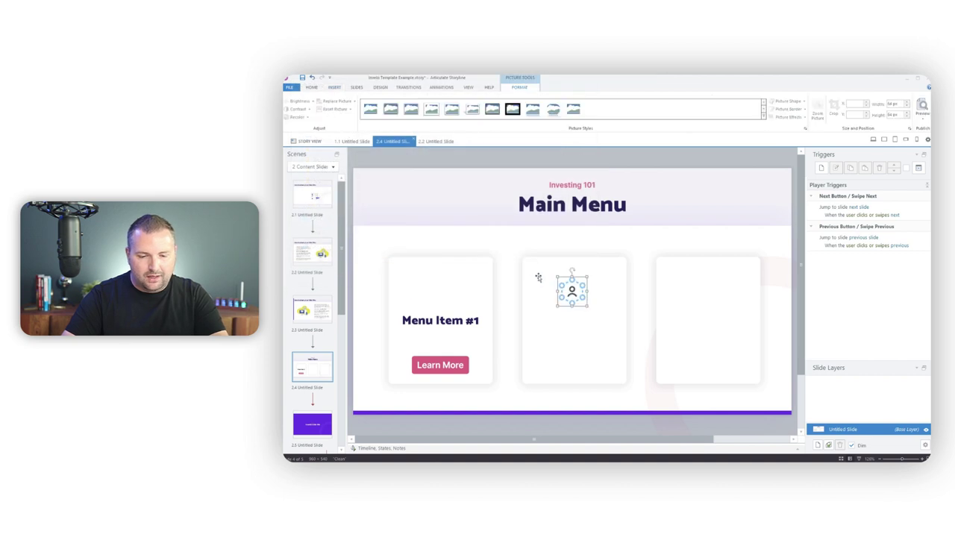
drag(571, 291, 441, 287)
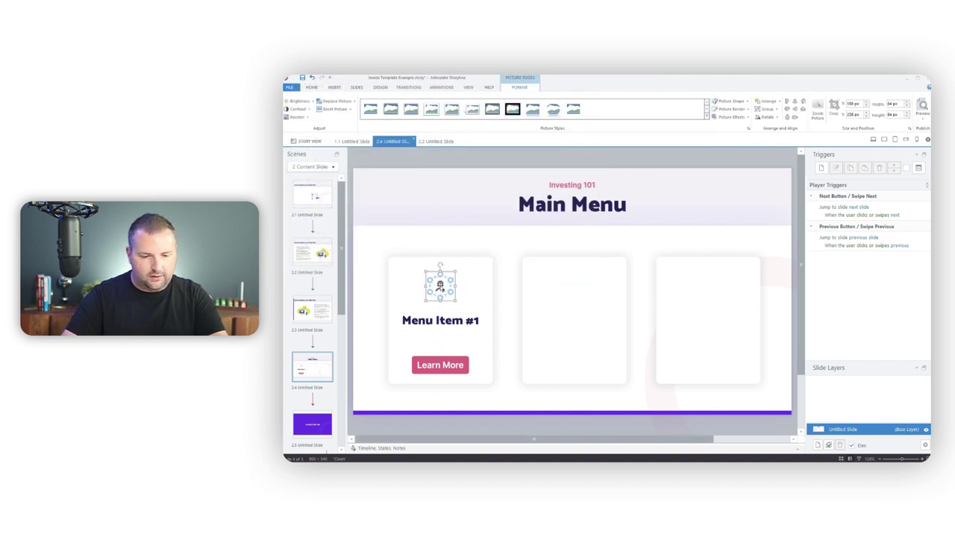
click(462, 155)
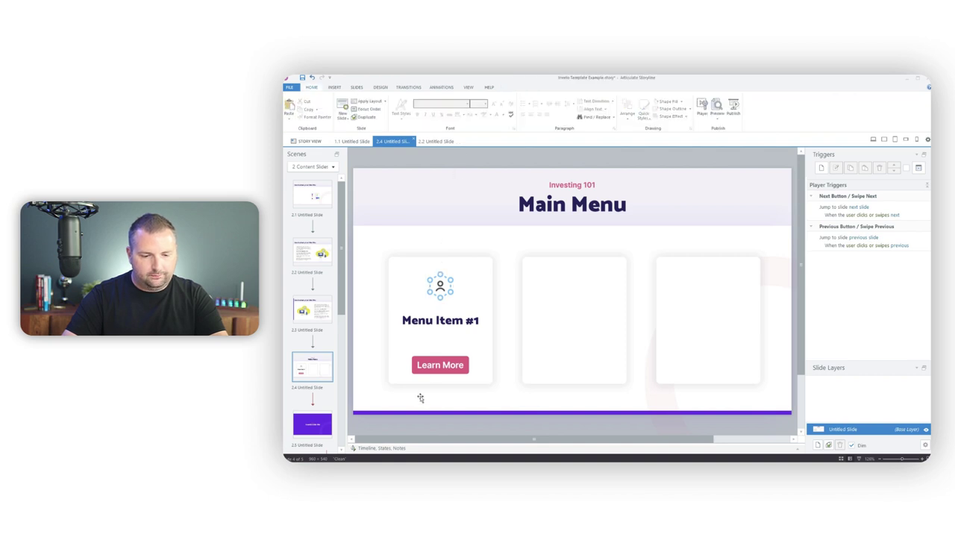
Duplicate the first card's icon, heading and Learn More button into the second and third cards, nudging the third set up slightly
click(439, 358)
shift+click(457, 321)
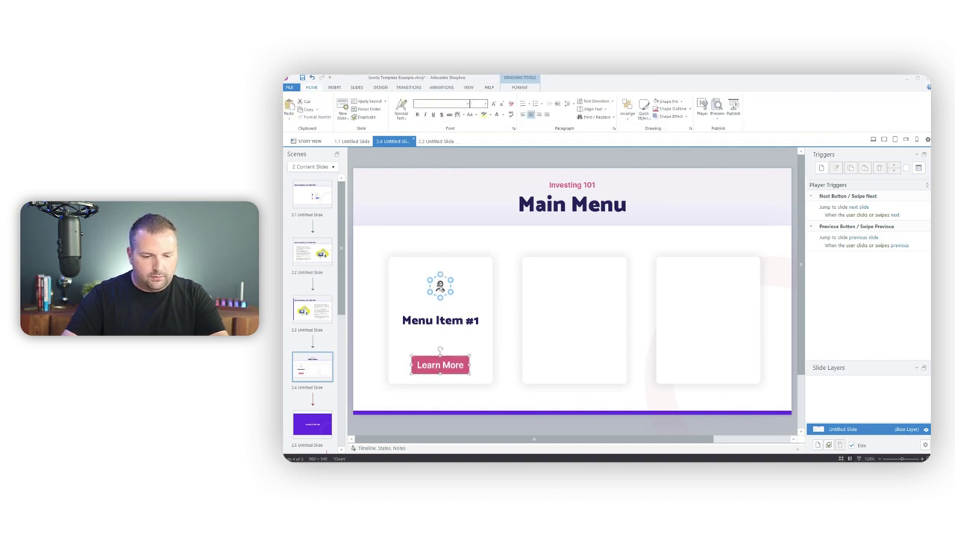
shift+click(440, 286)
drag(441, 286, 686, 313)
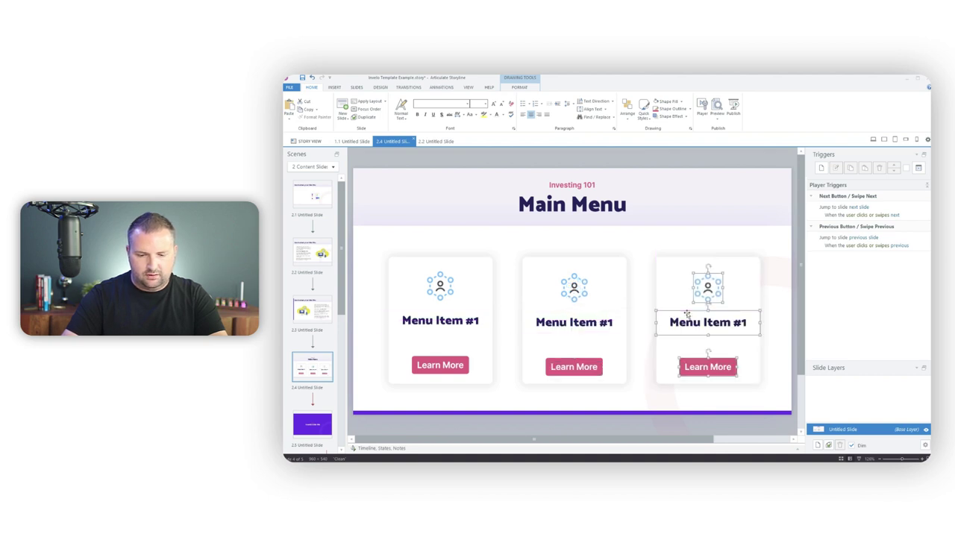
drag(686, 309, 687, 307)
click(550, 234)
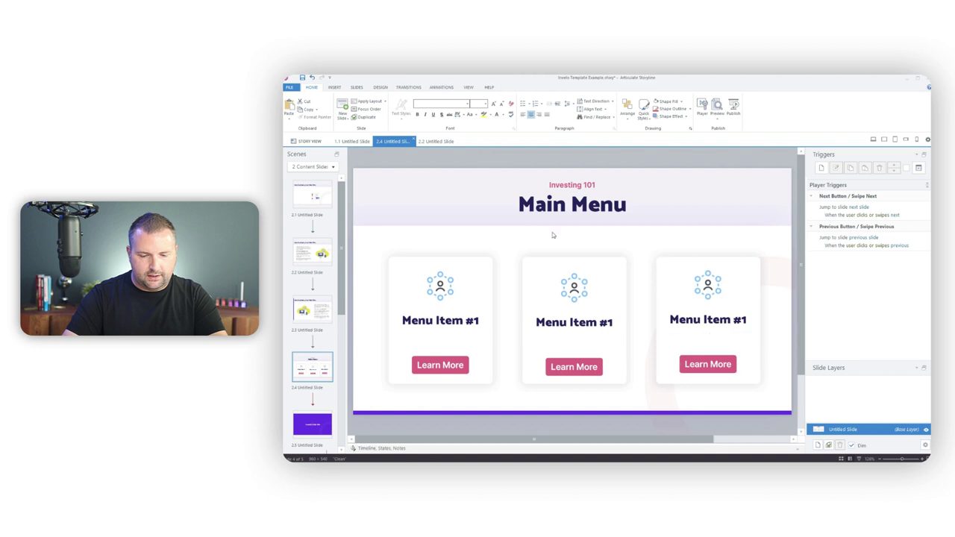
Renumber the second and third card headings as "Menu Item #2" and "Menu Item #3"
double_click(574, 302)
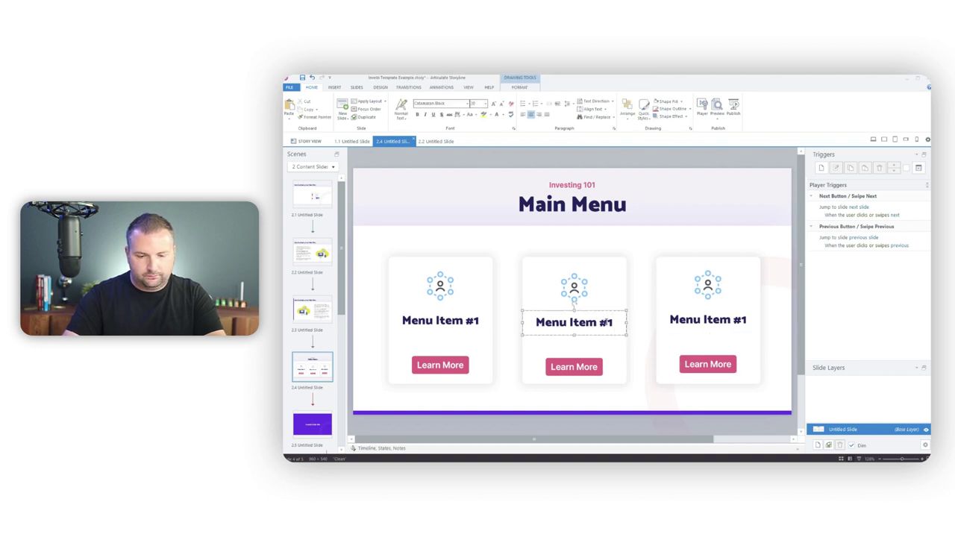
key(BackSpace)
text(2)
double_click(742, 319)
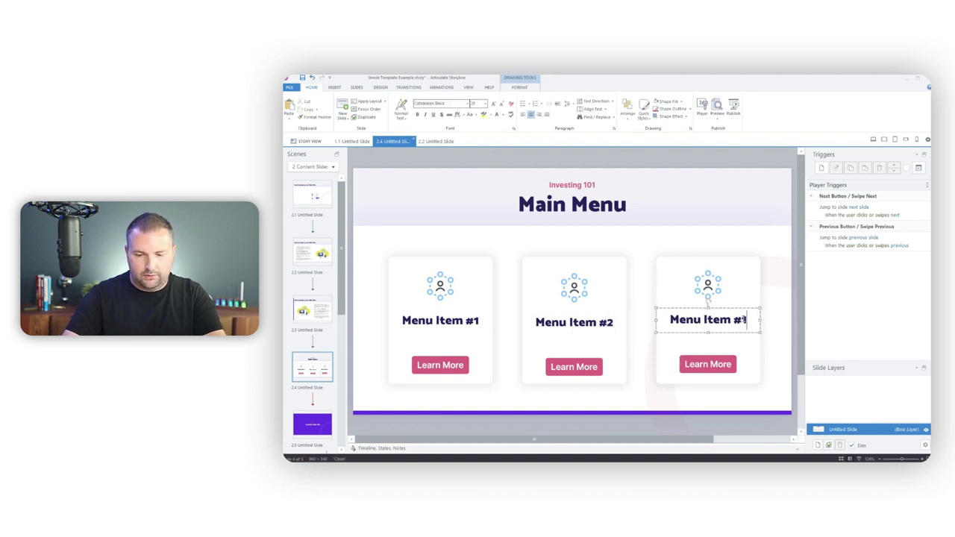
key(BackSpace)
text(3)
Replace the second card's icon with the icons8-combo-chart-64 picture
click(574, 285)
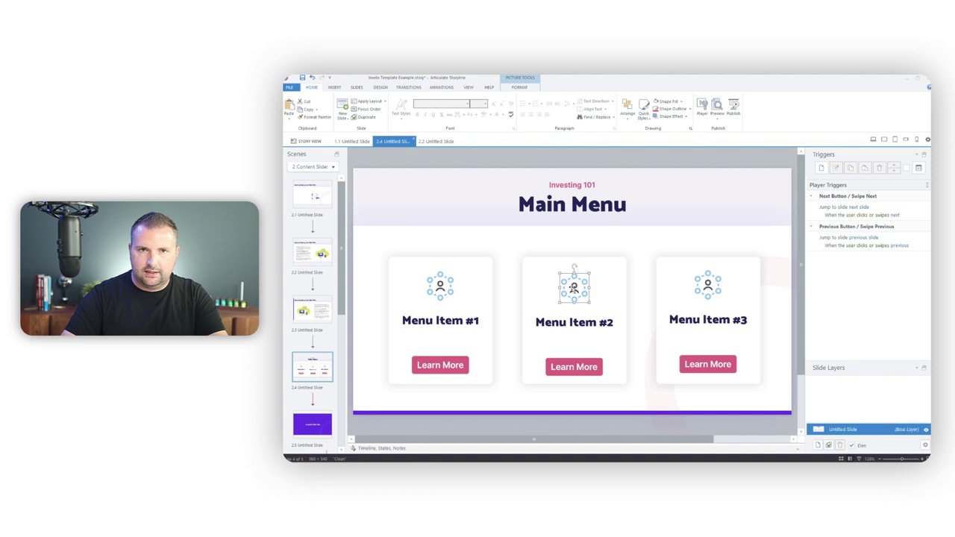
right_click(573, 288)
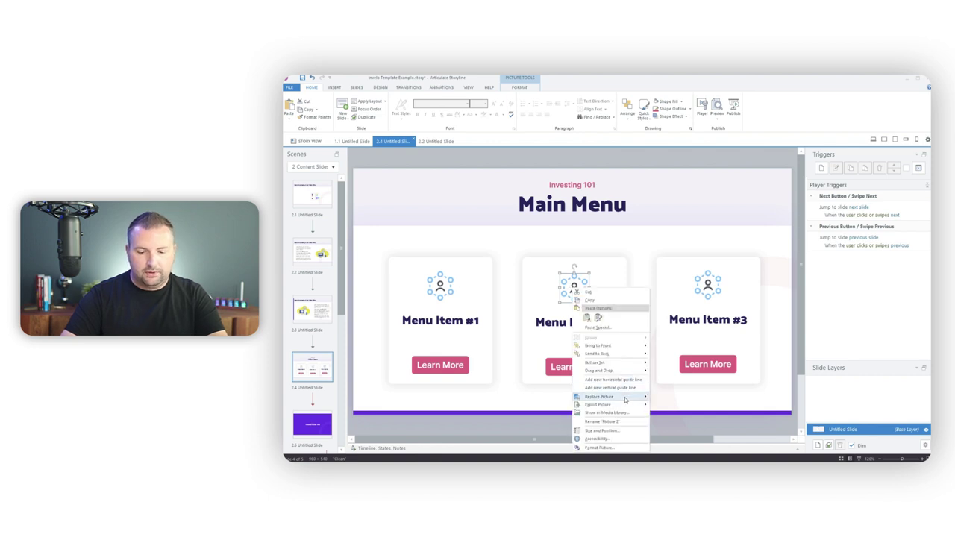
mouse_move(626, 401)
click(660, 396)
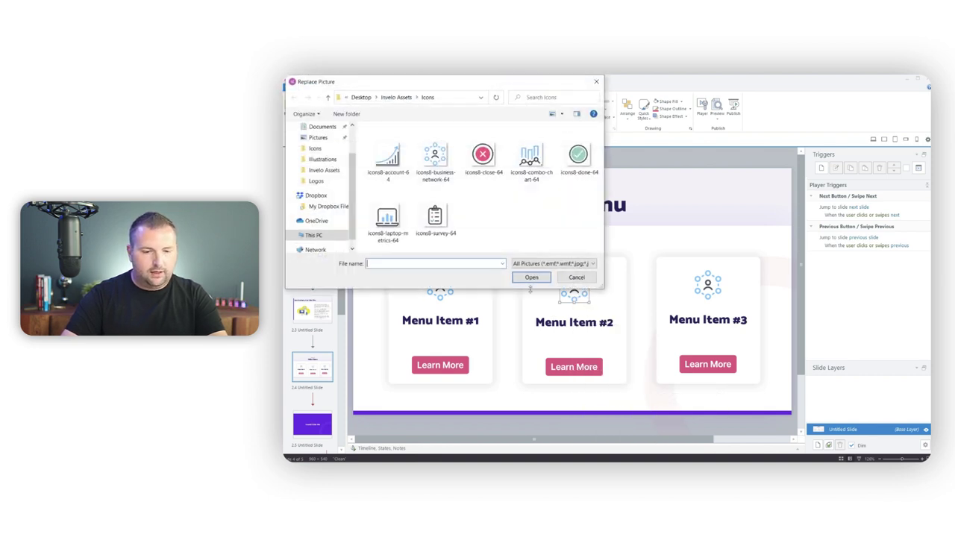
click(530, 157)
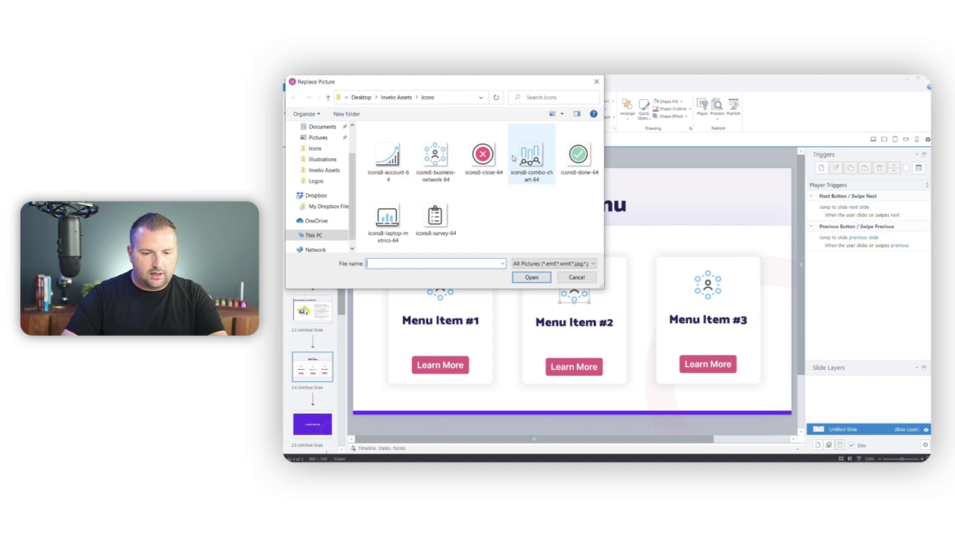
click(534, 278)
Replace the third card's icon with the icons8-survey-64 picture
click(710, 273)
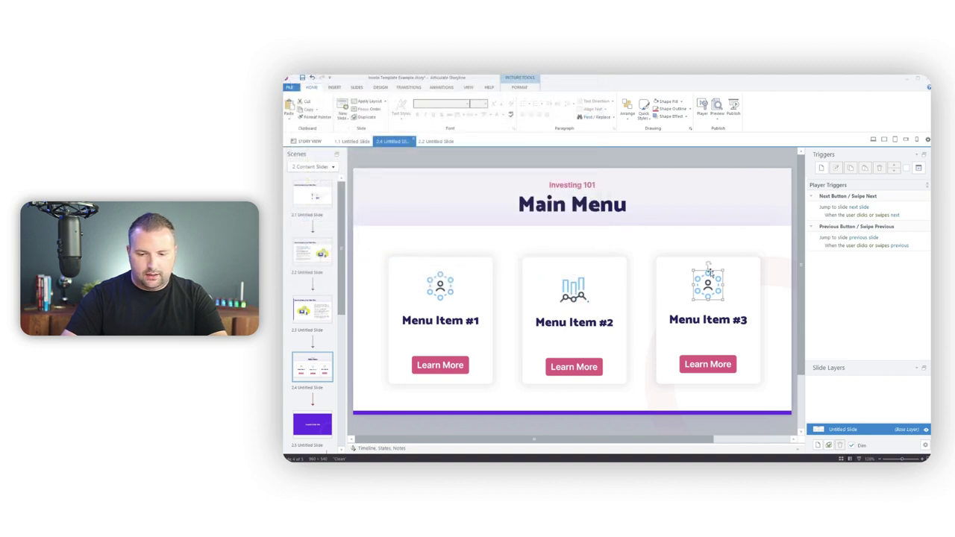
right_click(711, 274)
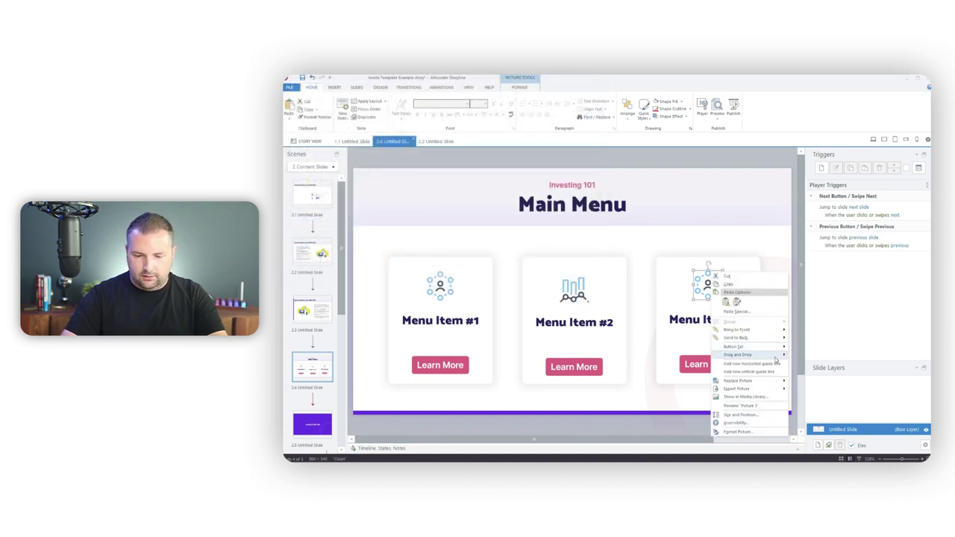
mouse_move(773, 381)
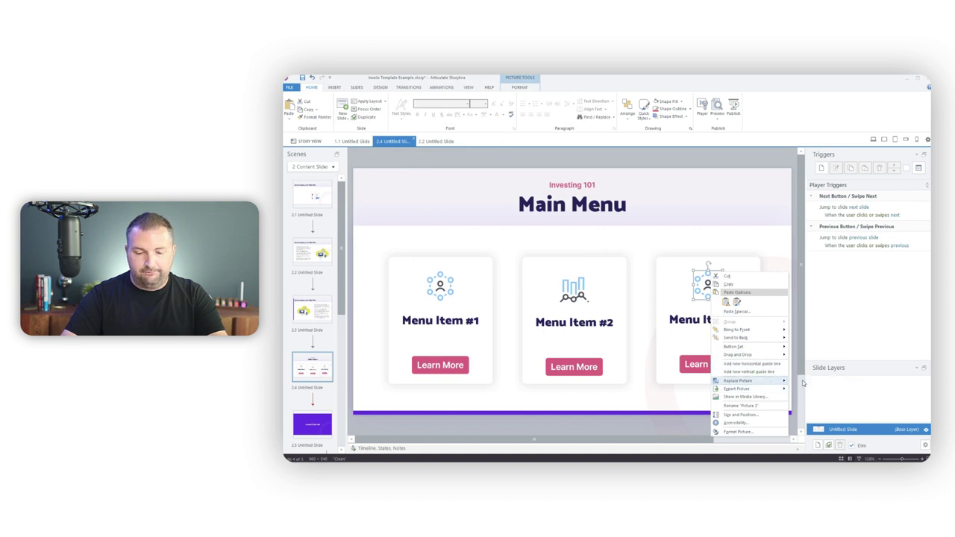
click(804, 382)
click(446, 224)
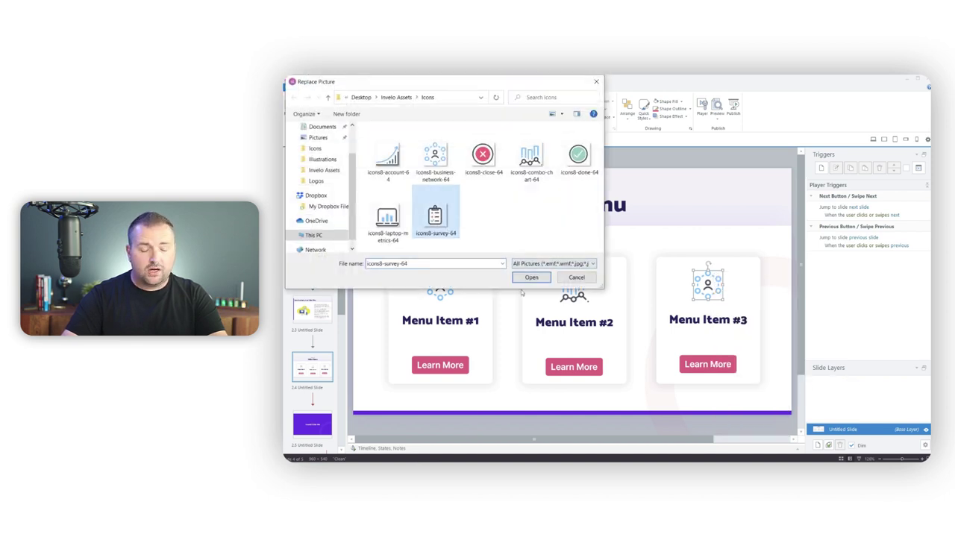
click(531, 277)
key(Escape)
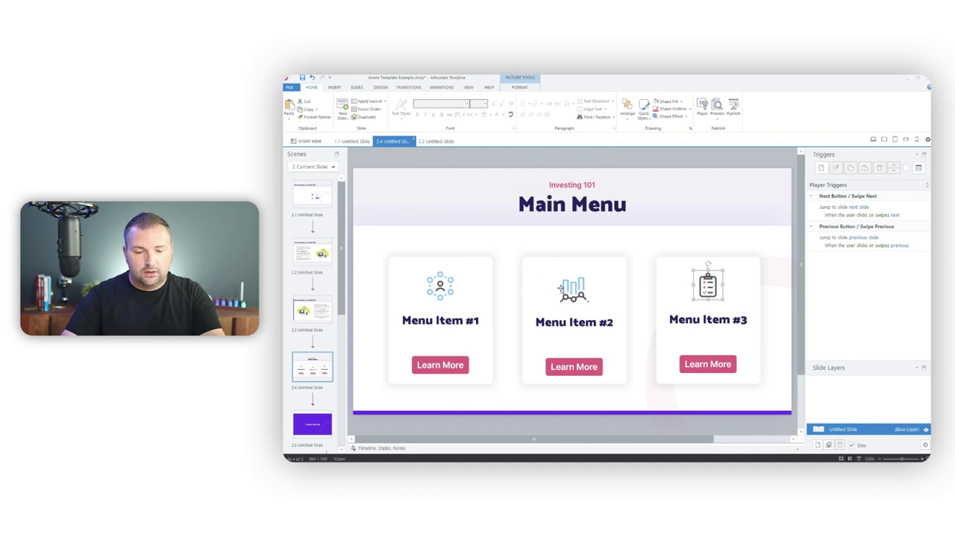
Align the three card icons with each other using Align Middle
ctrl+click(440, 288)
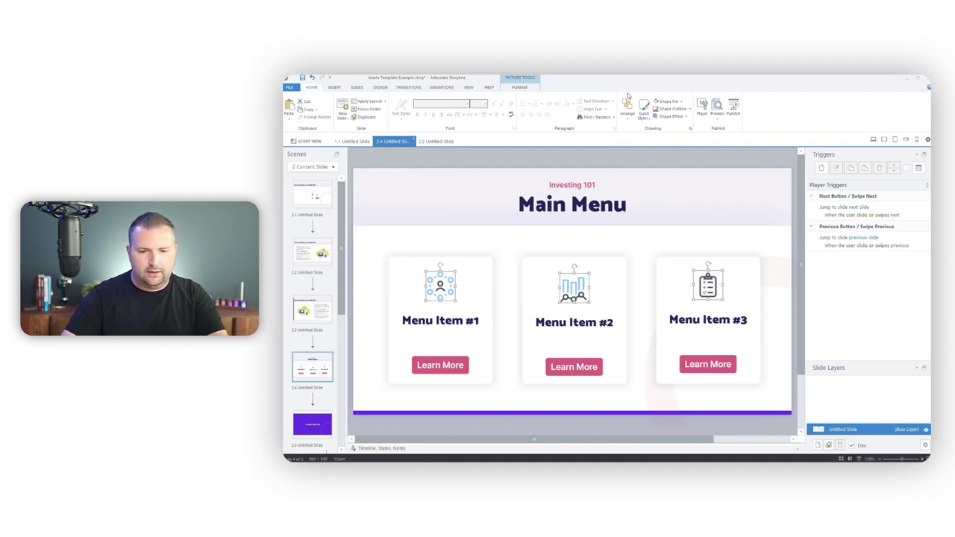
click(629, 105)
mouse_move(654, 207)
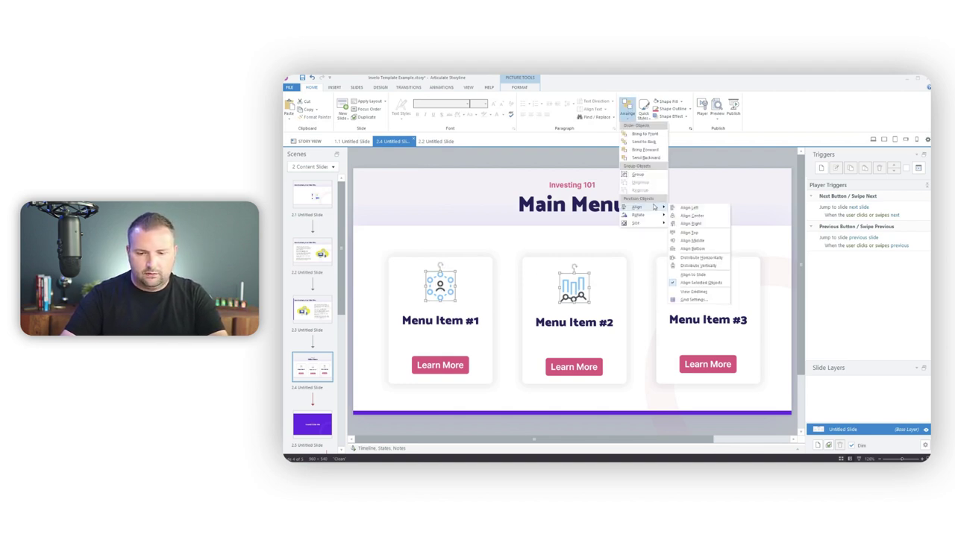
click(692, 242)
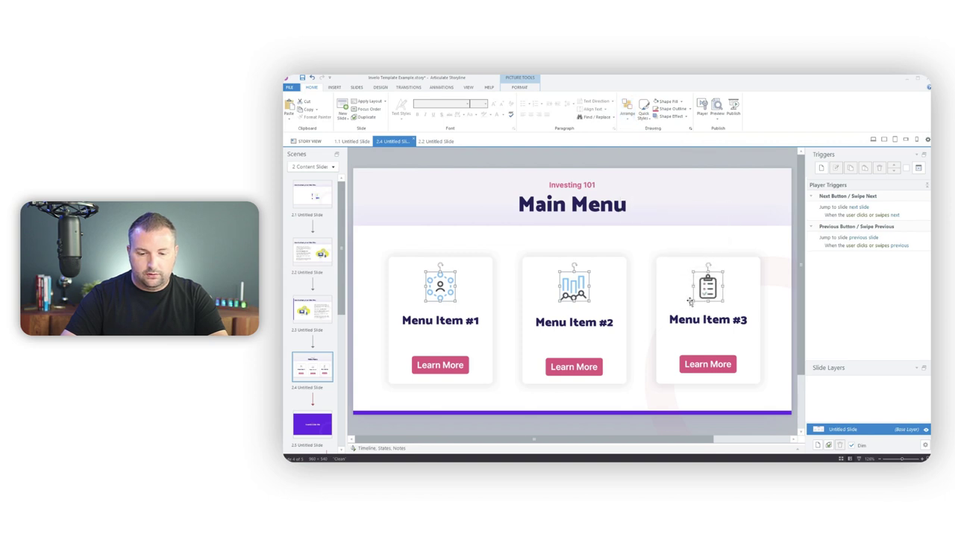
Align the three Menu Item headings with each other using Align Middle
click(681, 319)
ctrl+click(591, 321)
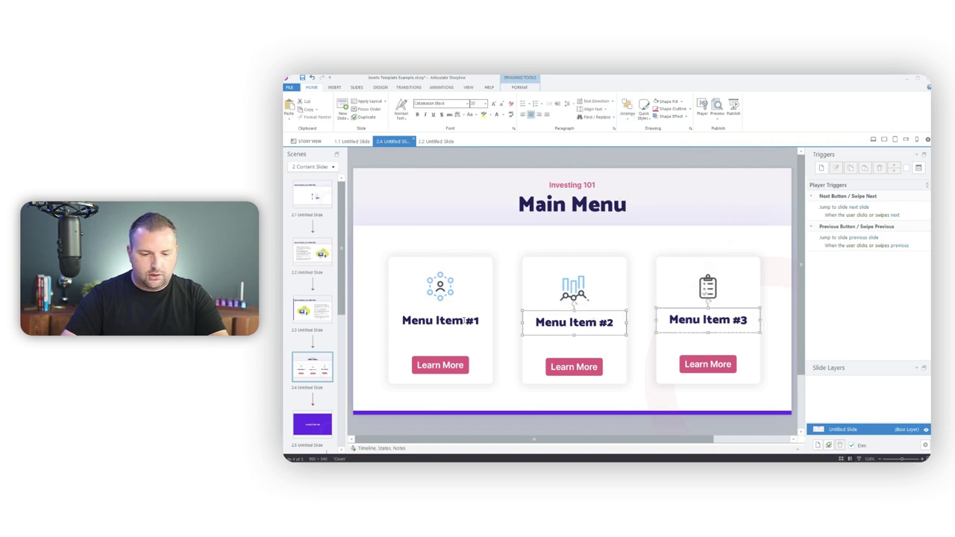
ctrl+click(466, 322)
click(633, 117)
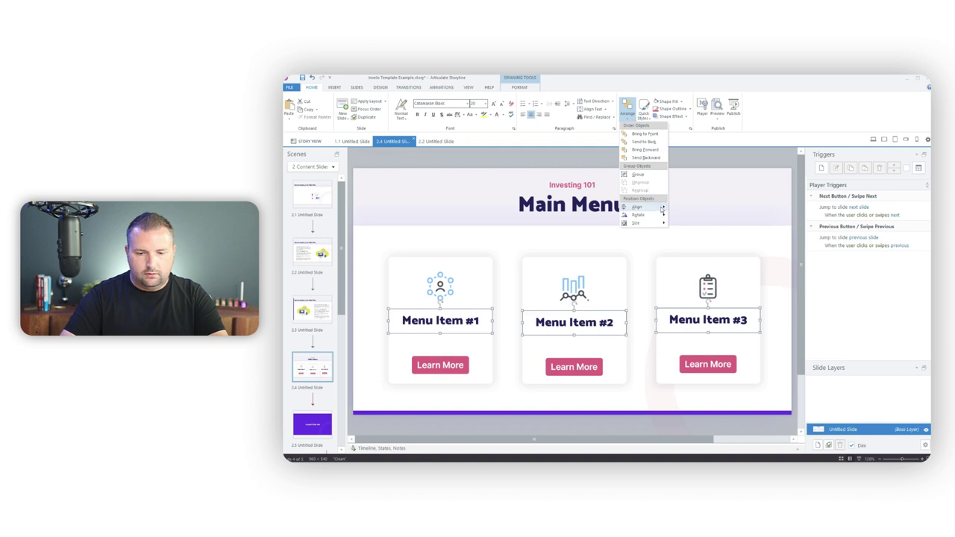
mouse_move(649, 207)
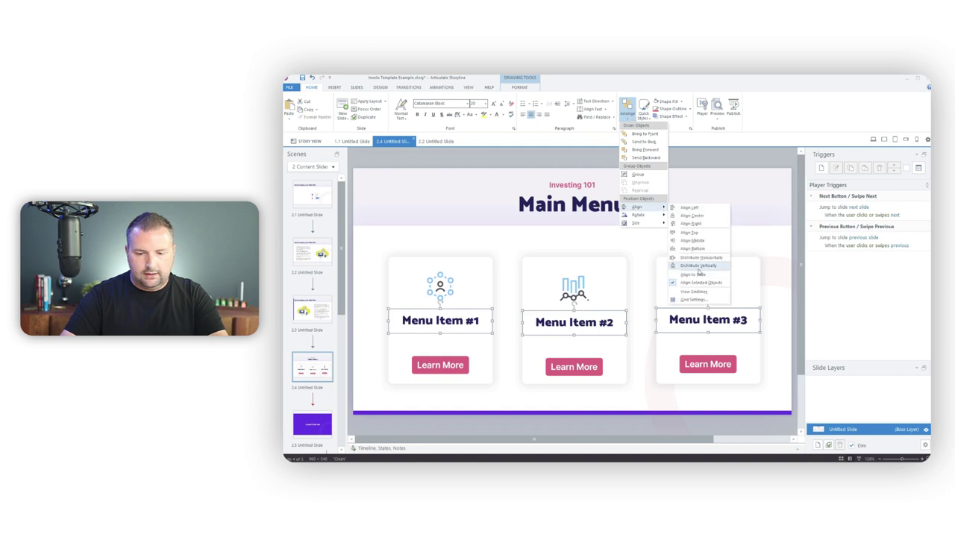
click(692, 240)
Align the three Learn More buttons with each other using Align Middle, then deselect them
click(456, 367)
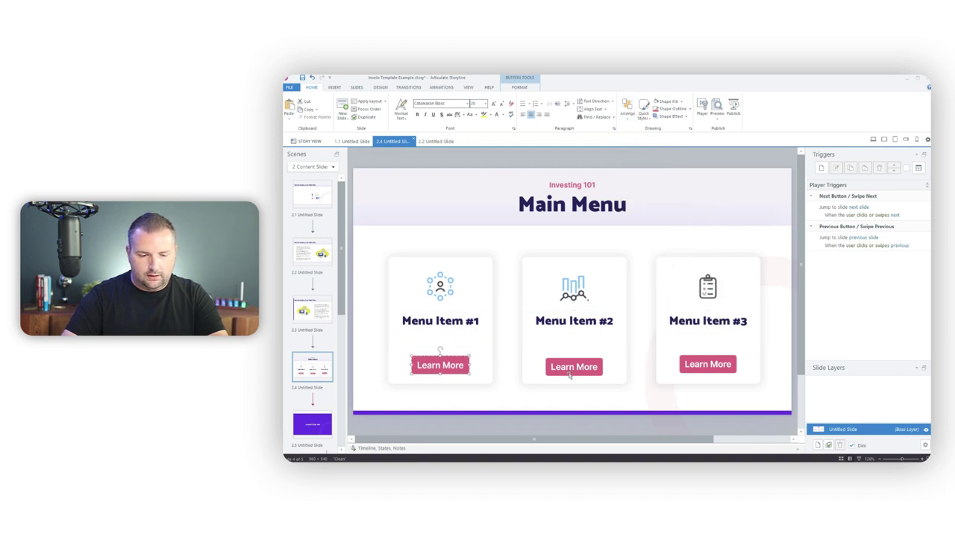
ctrl+click(572, 373)
ctrl+click(713, 365)
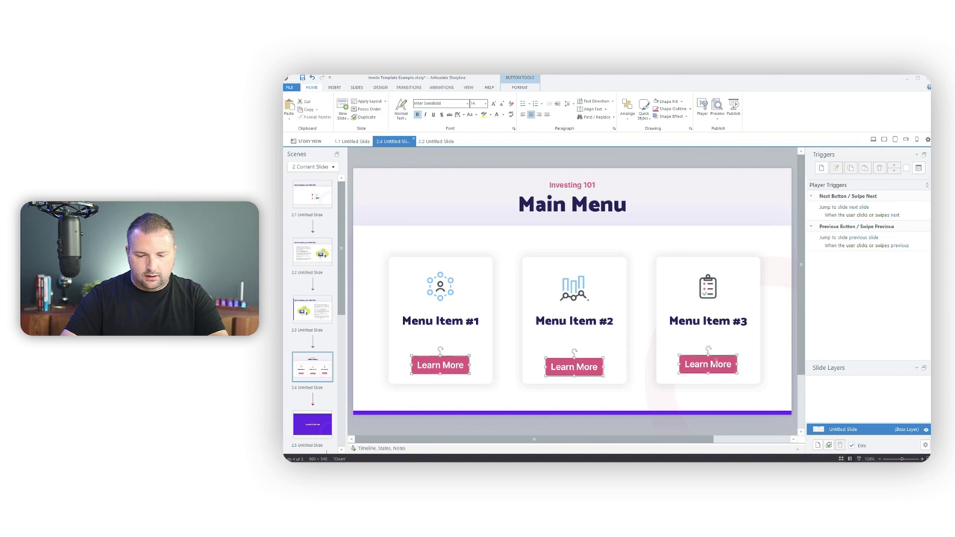
click(628, 110)
mouse_move(658, 207)
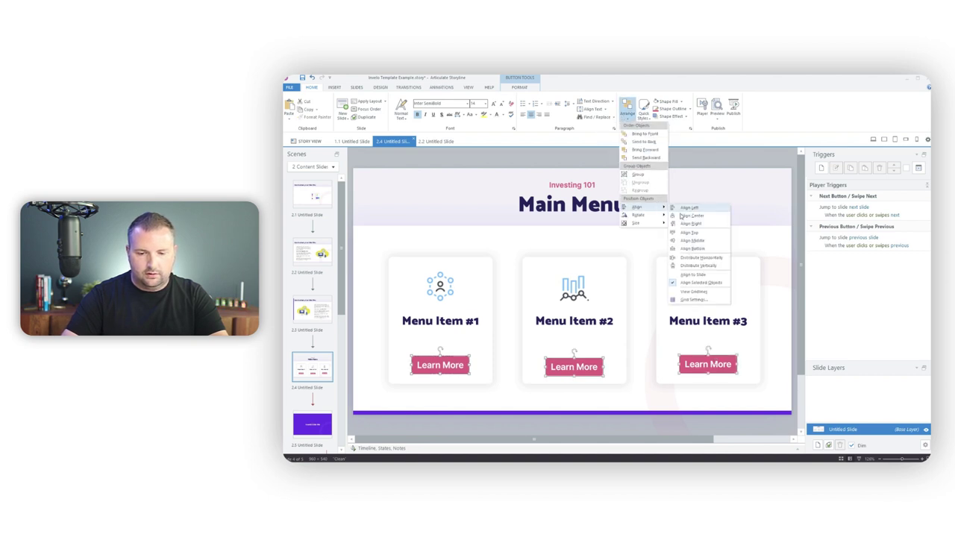
click(695, 240)
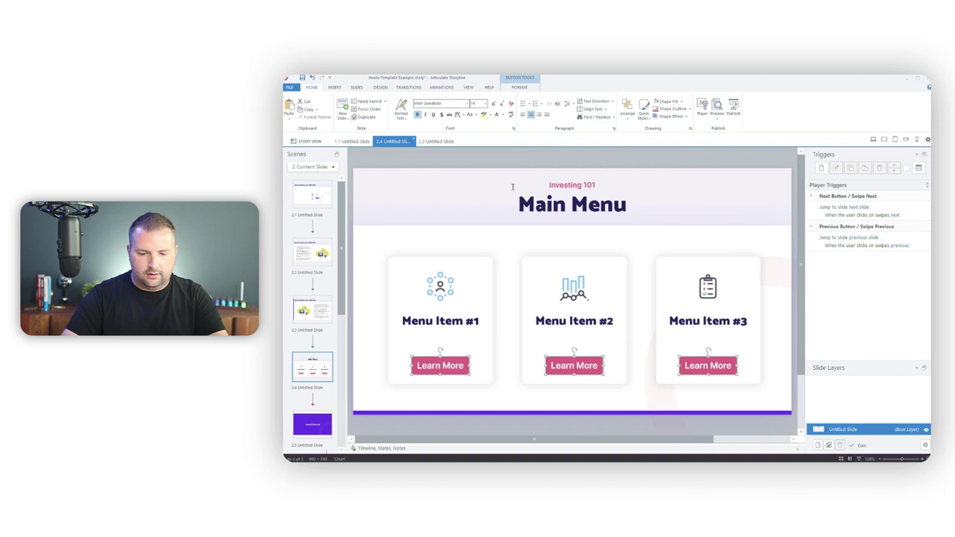
click(444, 159)
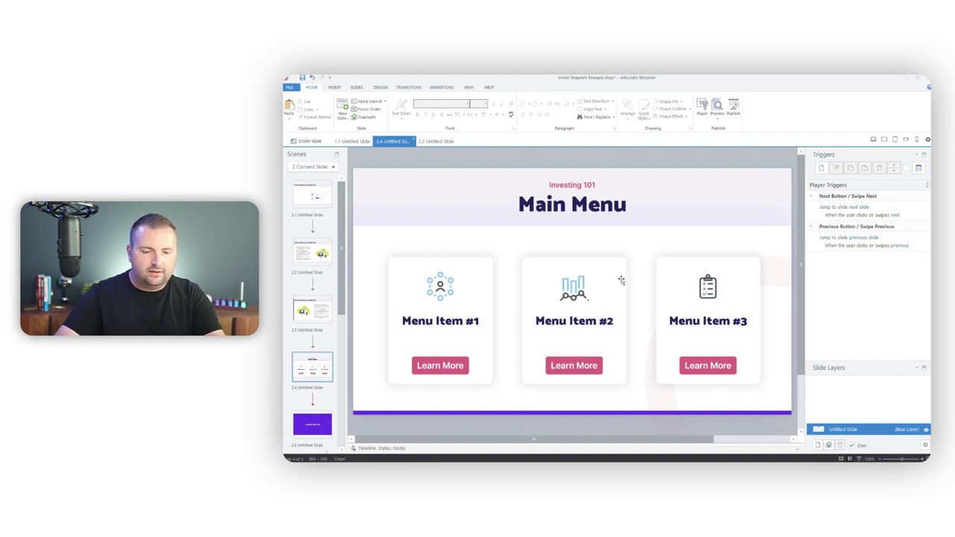
Insert the thin outlined circle-check icon from an icon library search for "check", and shrink it to about 31 px wide
click(335, 87)
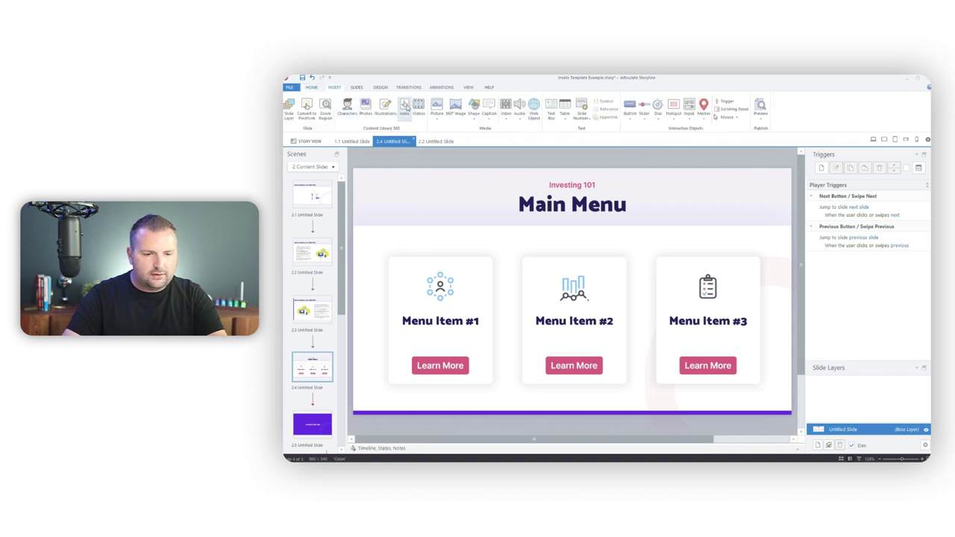
click(403, 107)
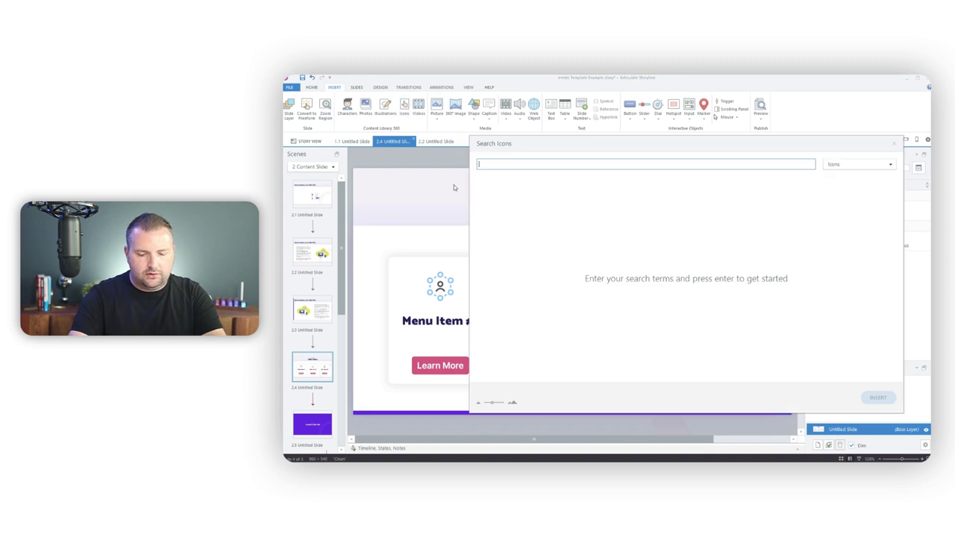
text(check)
key(Return)
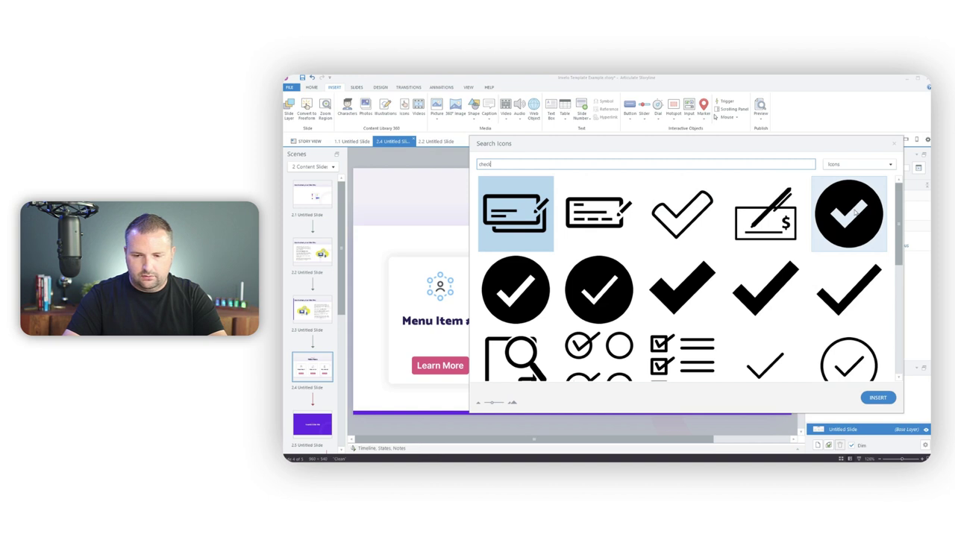
click(845, 341)
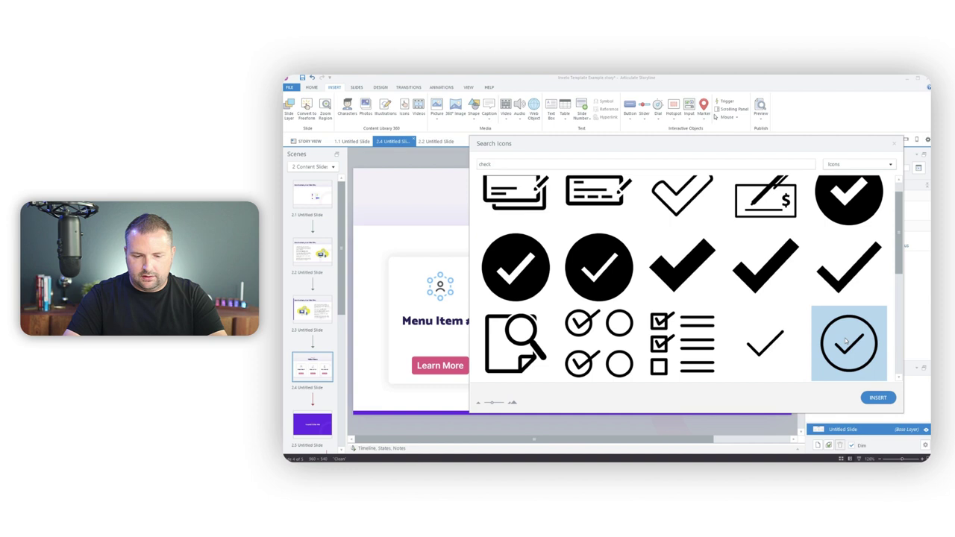
click(878, 398)
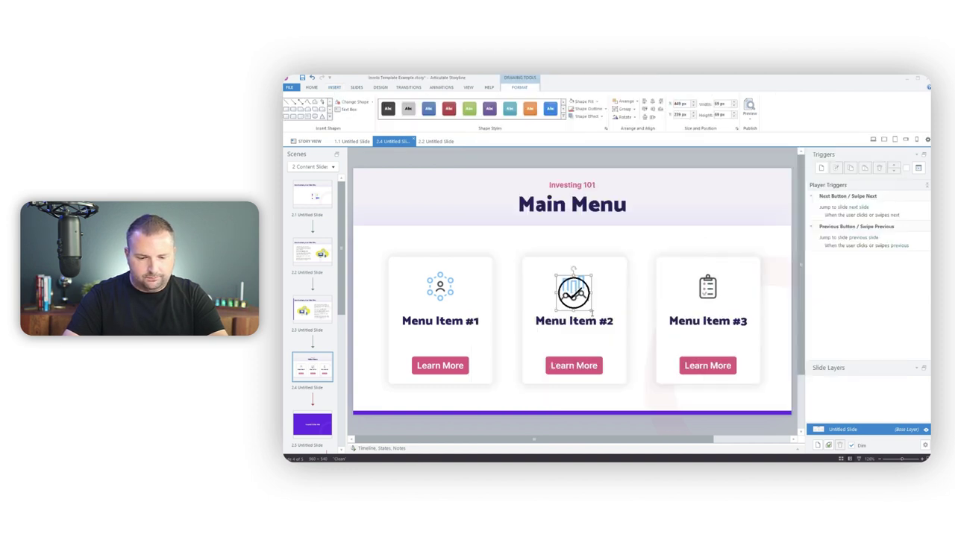
drag(592, 309, 394, 280)
key(super)
text(chrome)
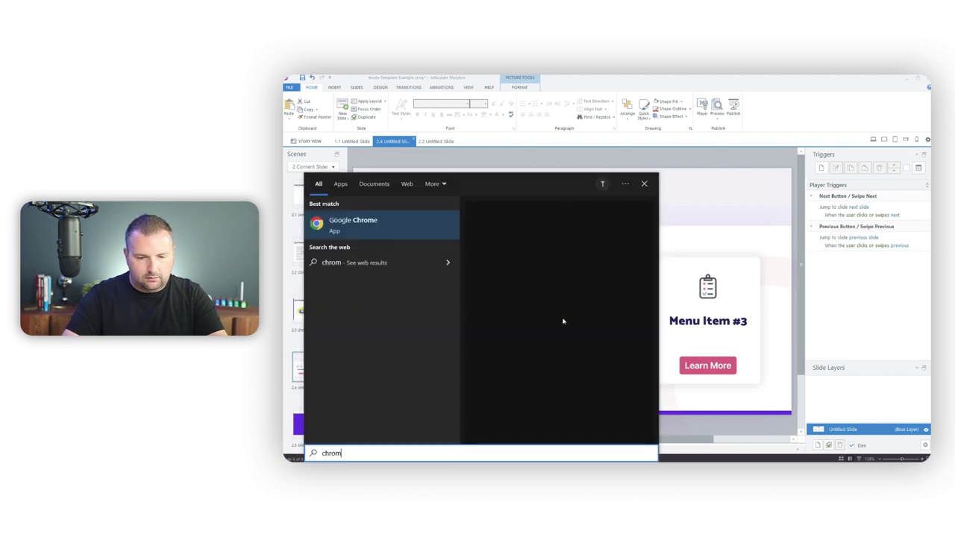
key(Return)
key(ctrl+z)
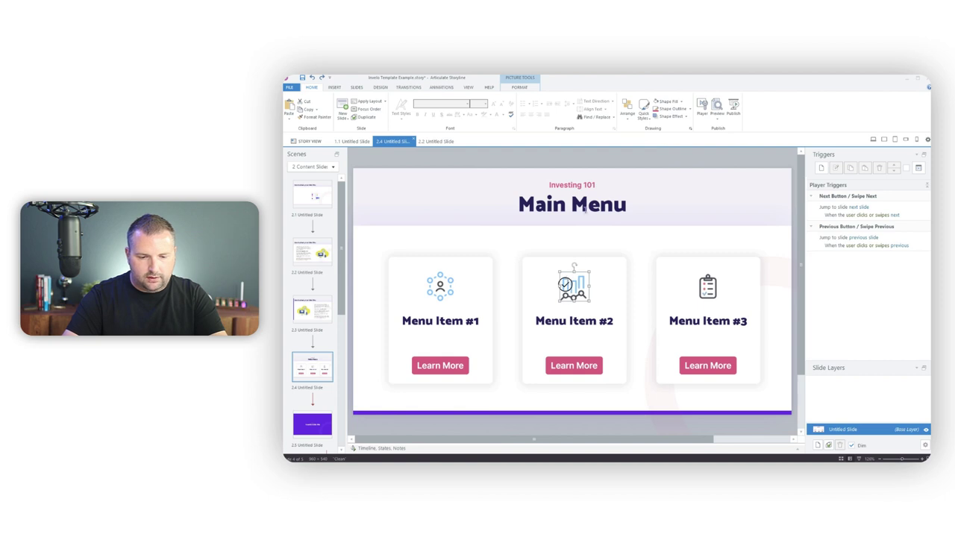
click(575, 160)
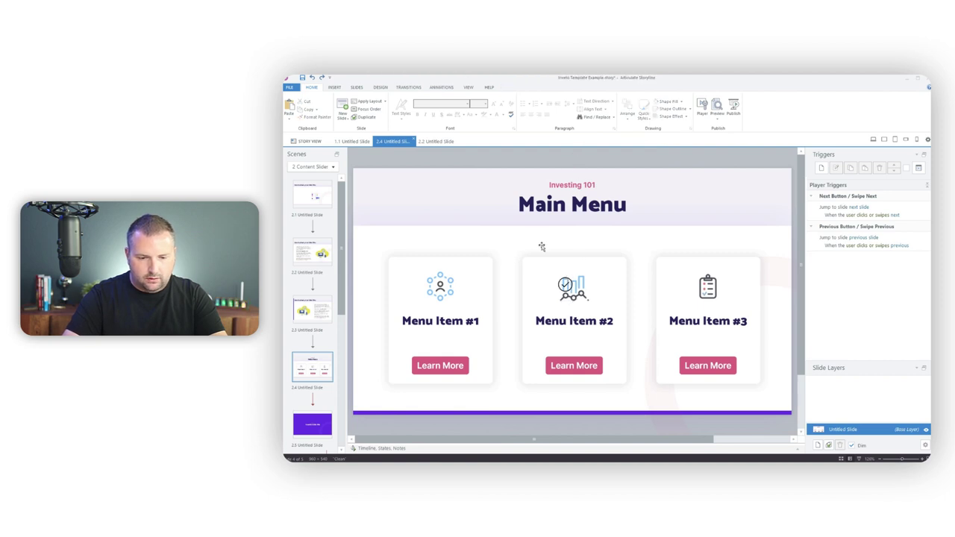
Move the check icon onto the top edge of the Menu Item #1 card, centred above the card's icon
click(565, 284)
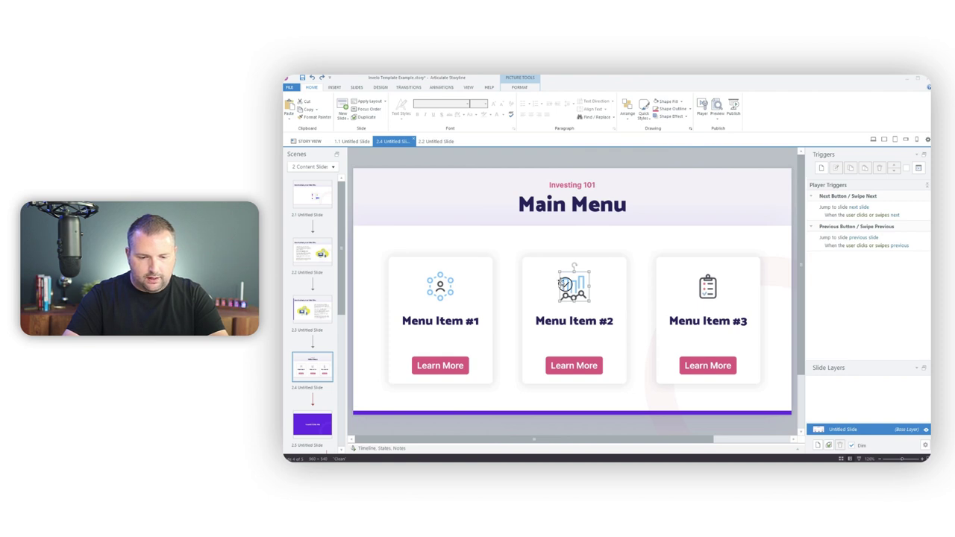
click(565, 284)
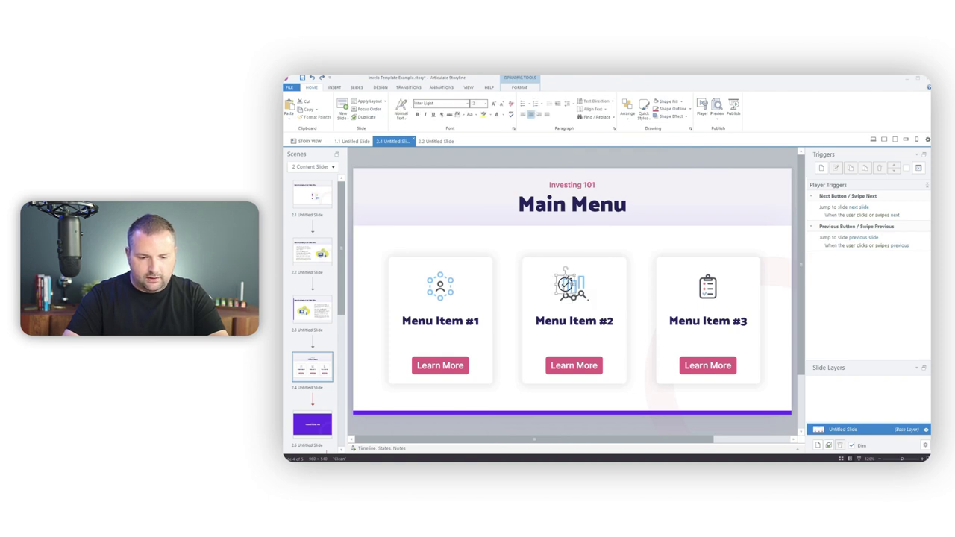
drag(565, 282, 441, 255)
Fill the check icon with the purple of the slide's bottom bar using the fill eyedropper, then deselect it
click(526, 87)
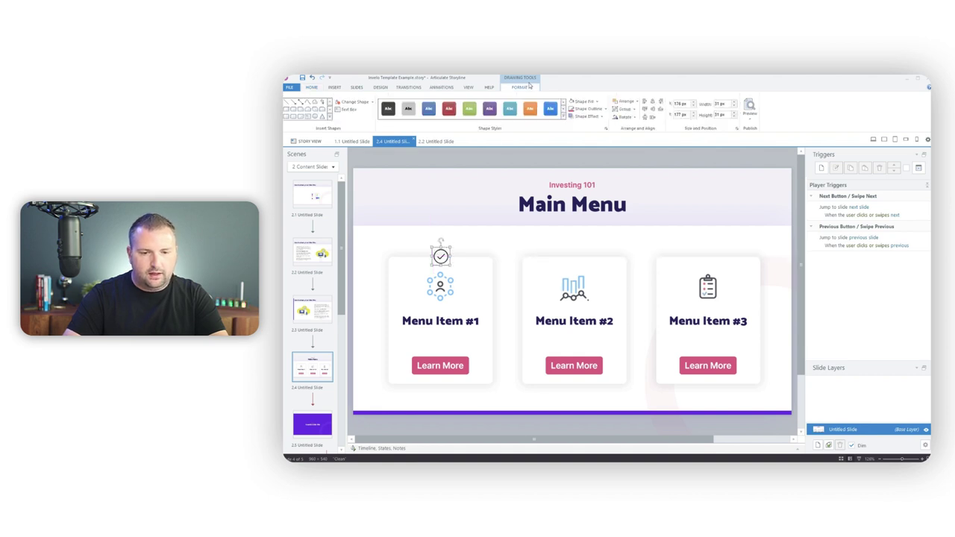
click(598, 101)
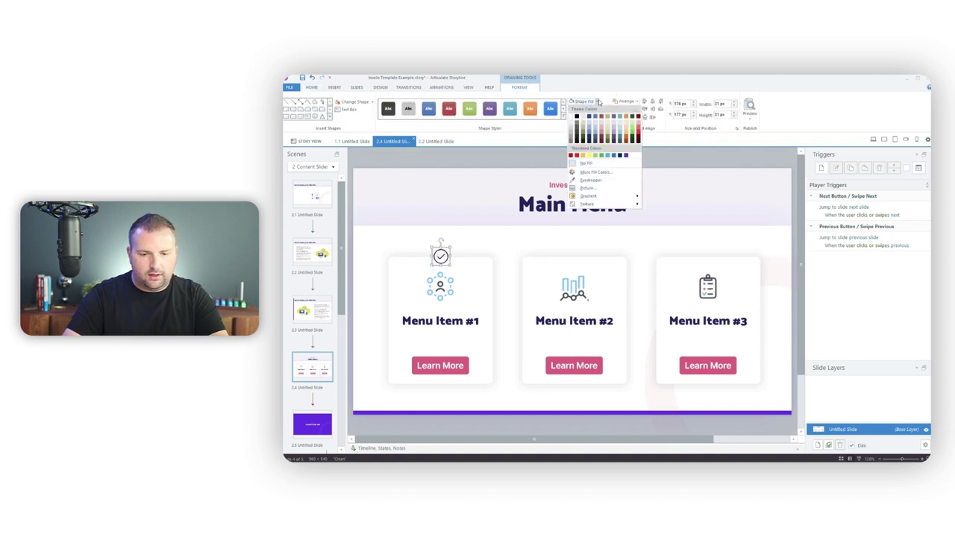
click(587, 181)
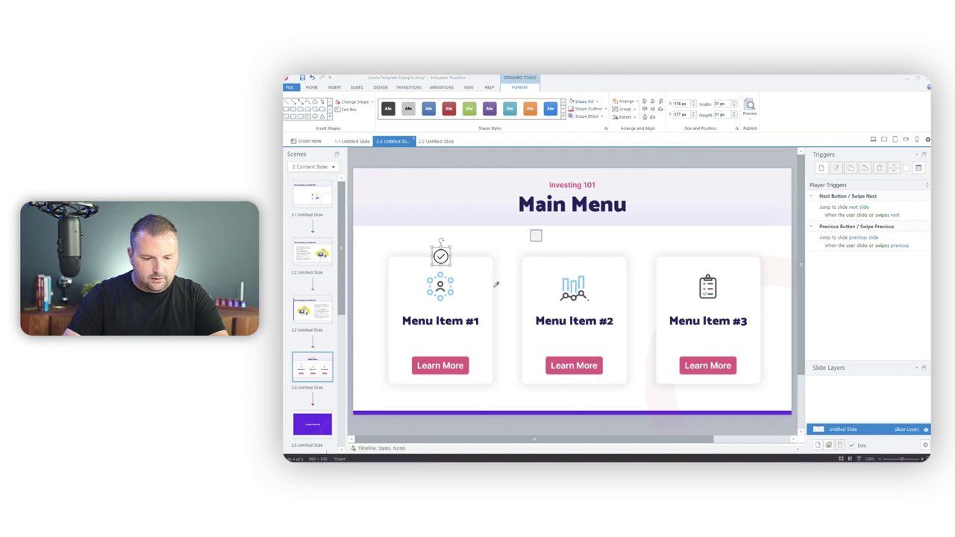
click(423, 415)
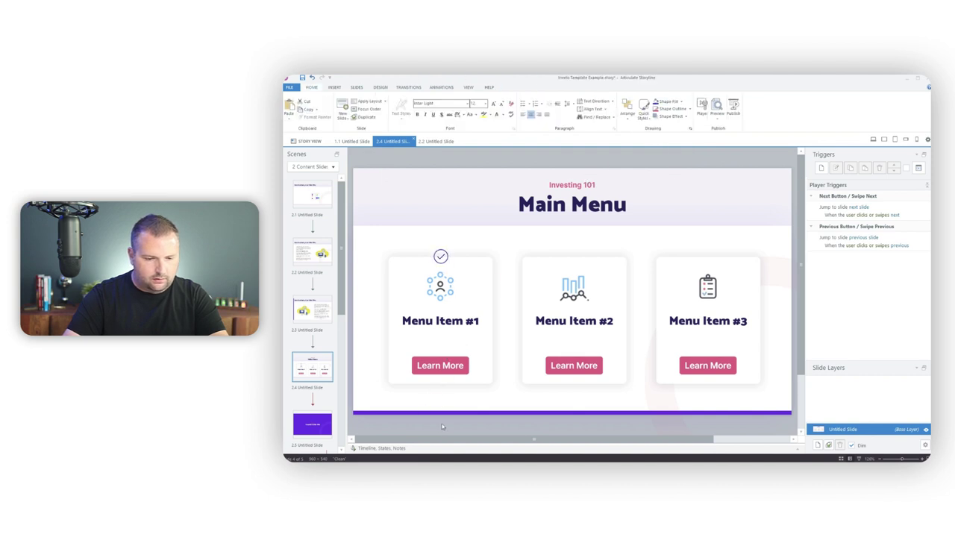
click(442, 427)
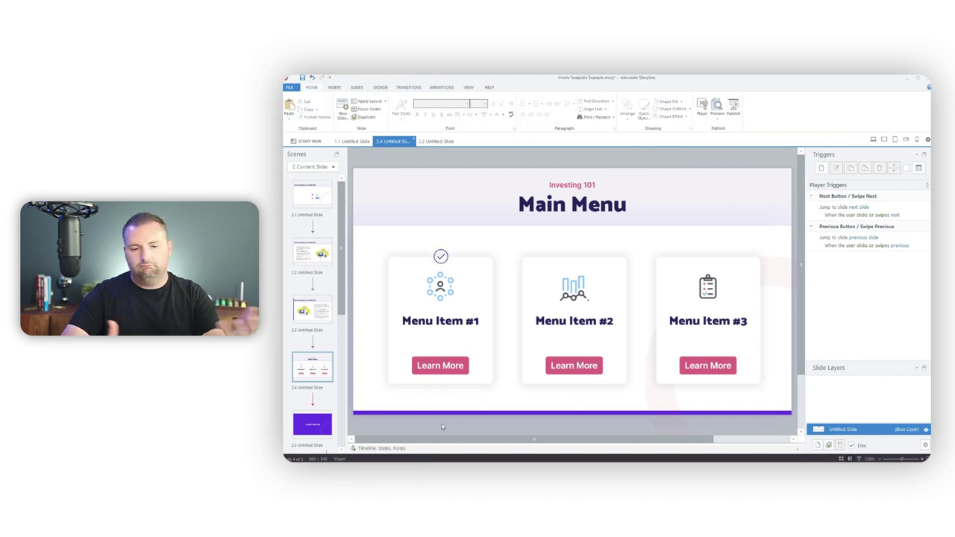
Nudge the check icon up until it sits clear above the first card, at a Y position of 151 px
click(441, 256)
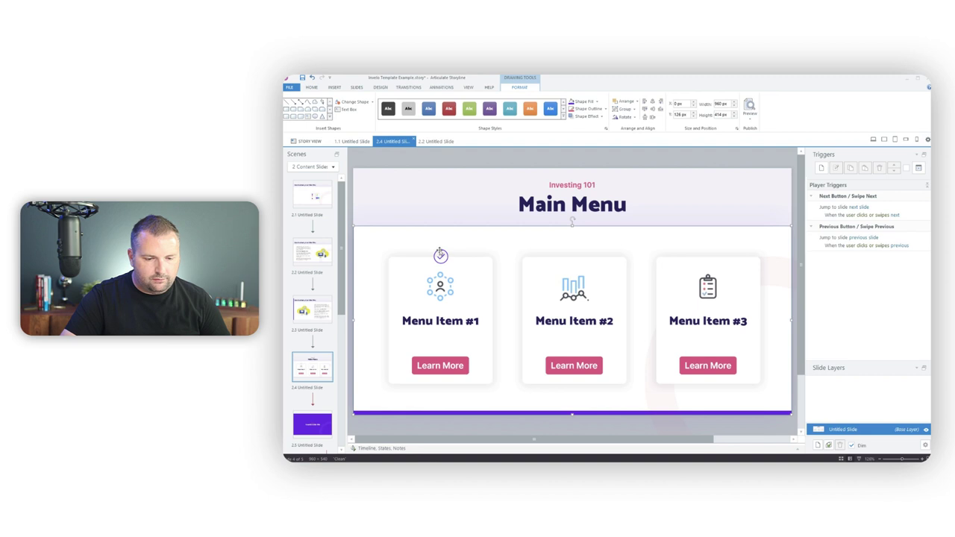
click(441, 256)
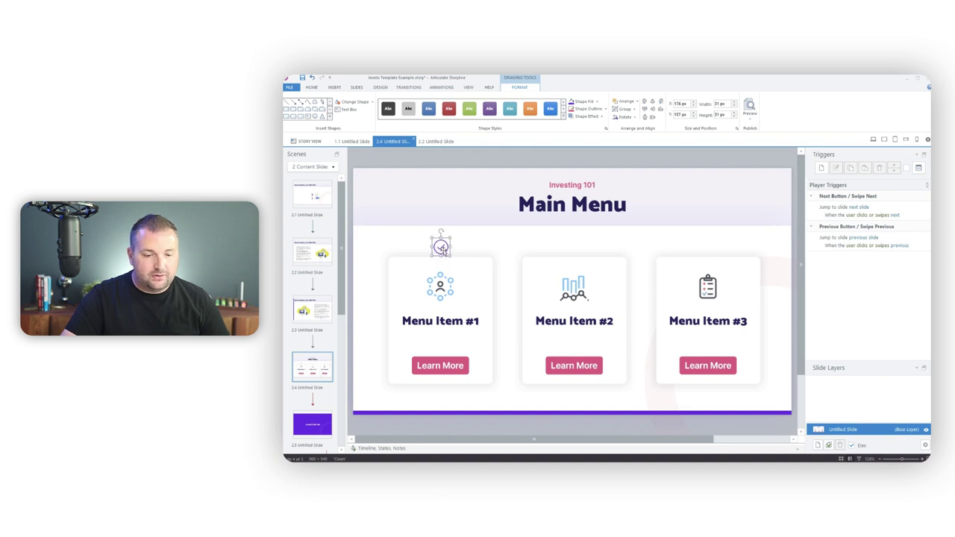
key(Up)
key(Up)
key(Up)
key(Up)
key(Up)
key(Up)
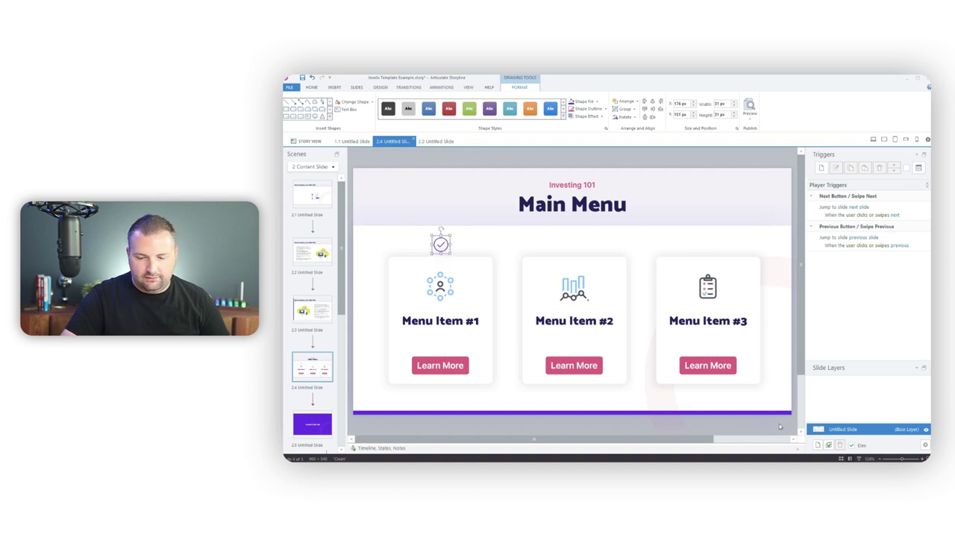
Nudge all three menu cards with their contents and the check icon slightly down together, then save the project
mouse_move(794, 425)
mouse_down()
mouse_move(455, 348)
mouse_move(356, 233)
mouse_up()
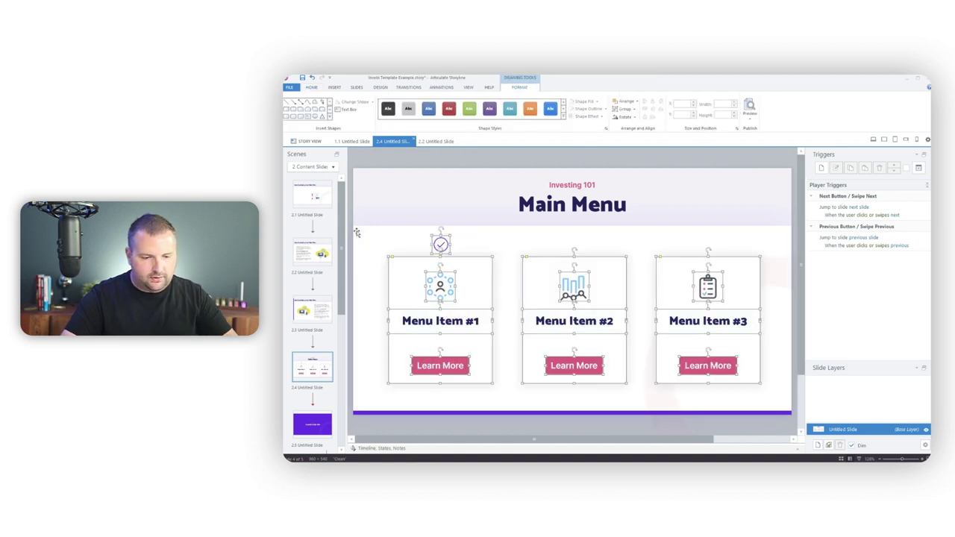
key(Down)
key(Down)
key(Down)
key(Down)
key(Down)
key(Down)
key(Down)
key(Down)
key(Down)
key(Down)
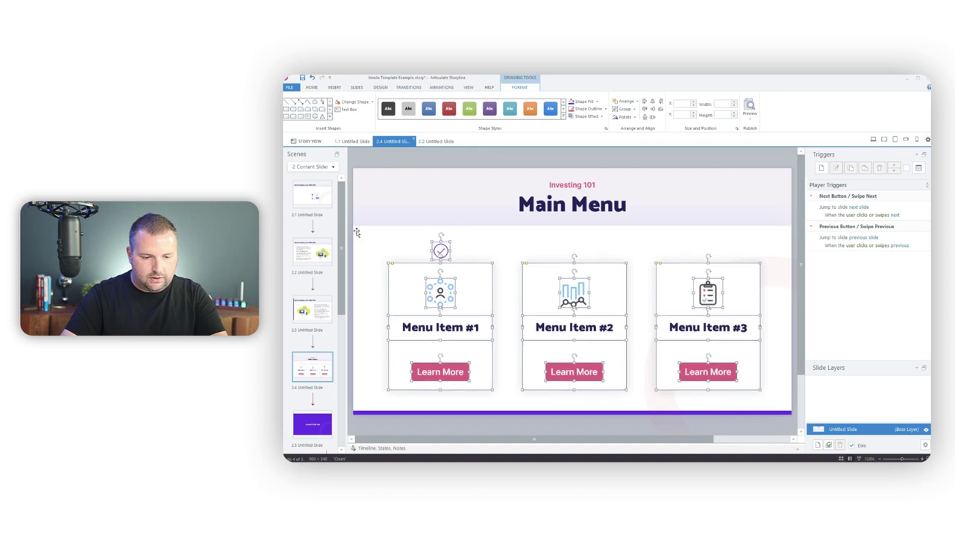
click(449, 153)
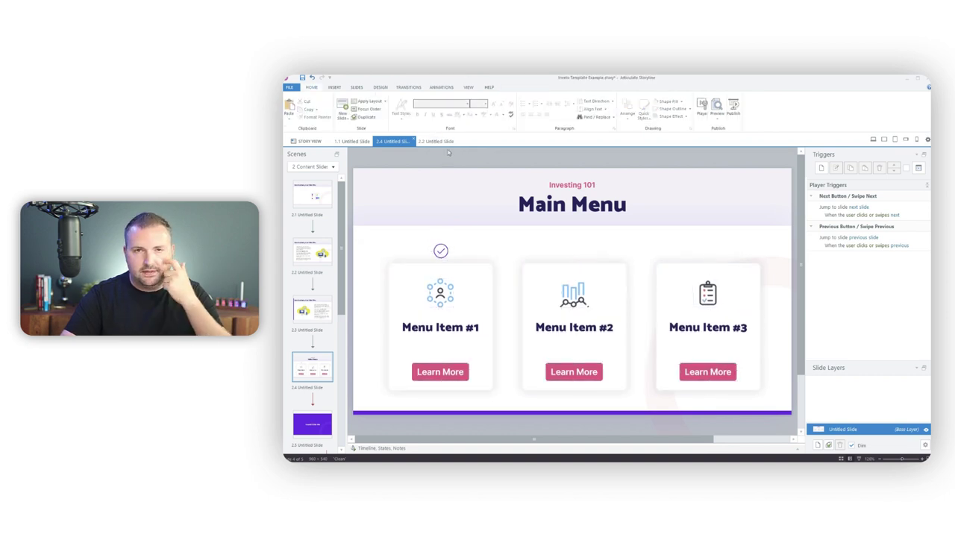
key(ctrl+s)
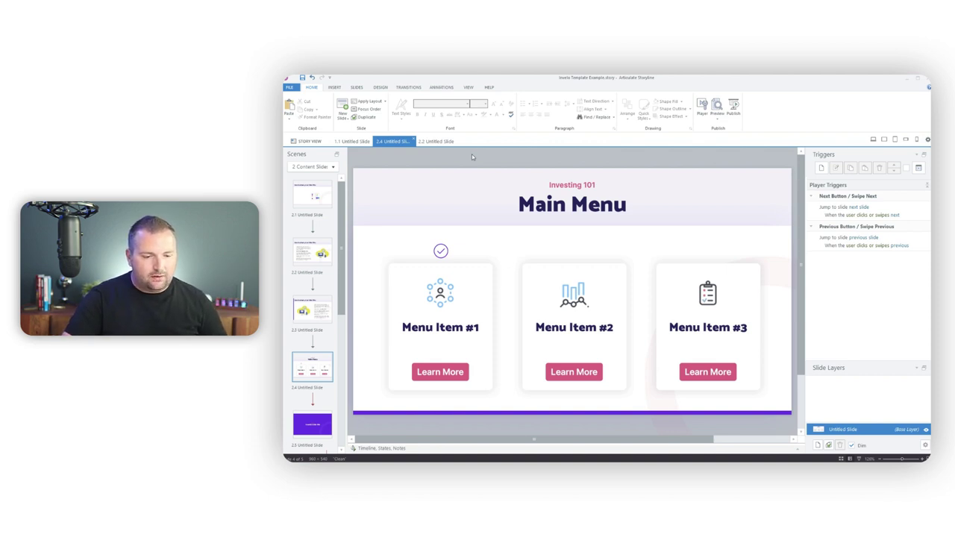
Duplicate content slide 2.2, the one with body text beside the yellow illustration
click(318, 309)
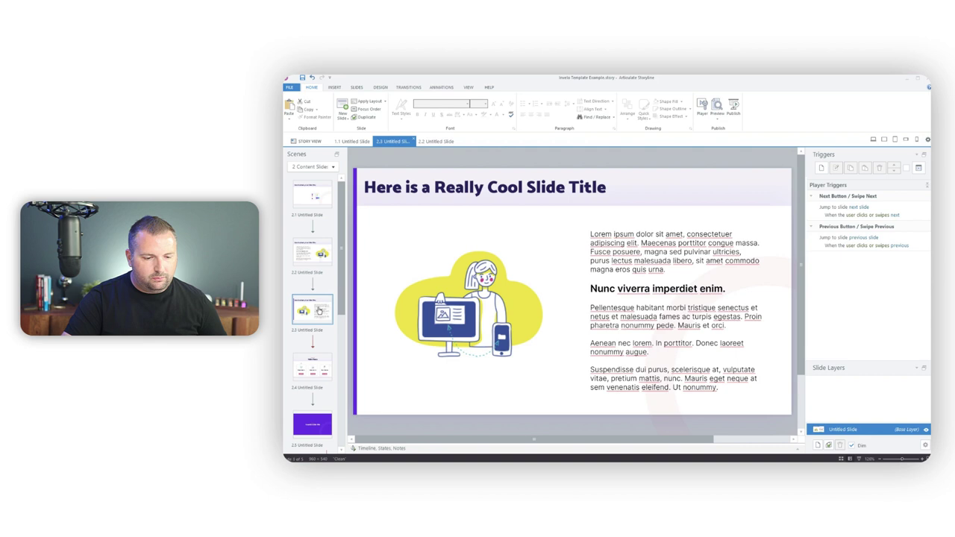
click(321, 253)
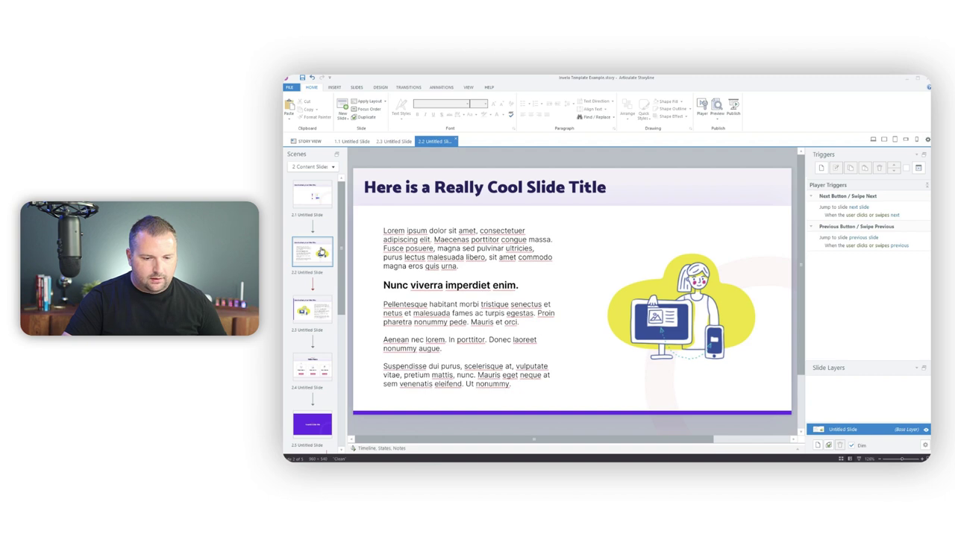
right_click(322, 253)
click(328, 287)
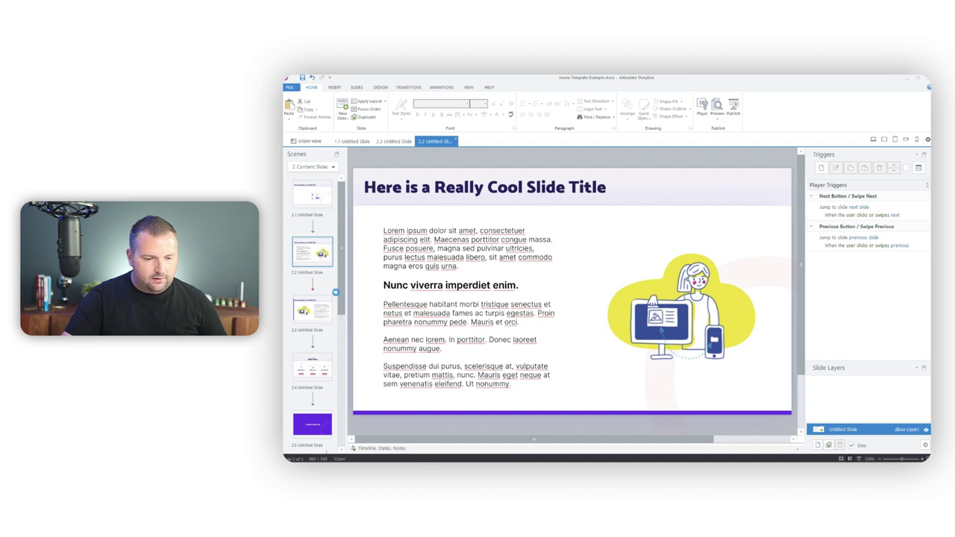